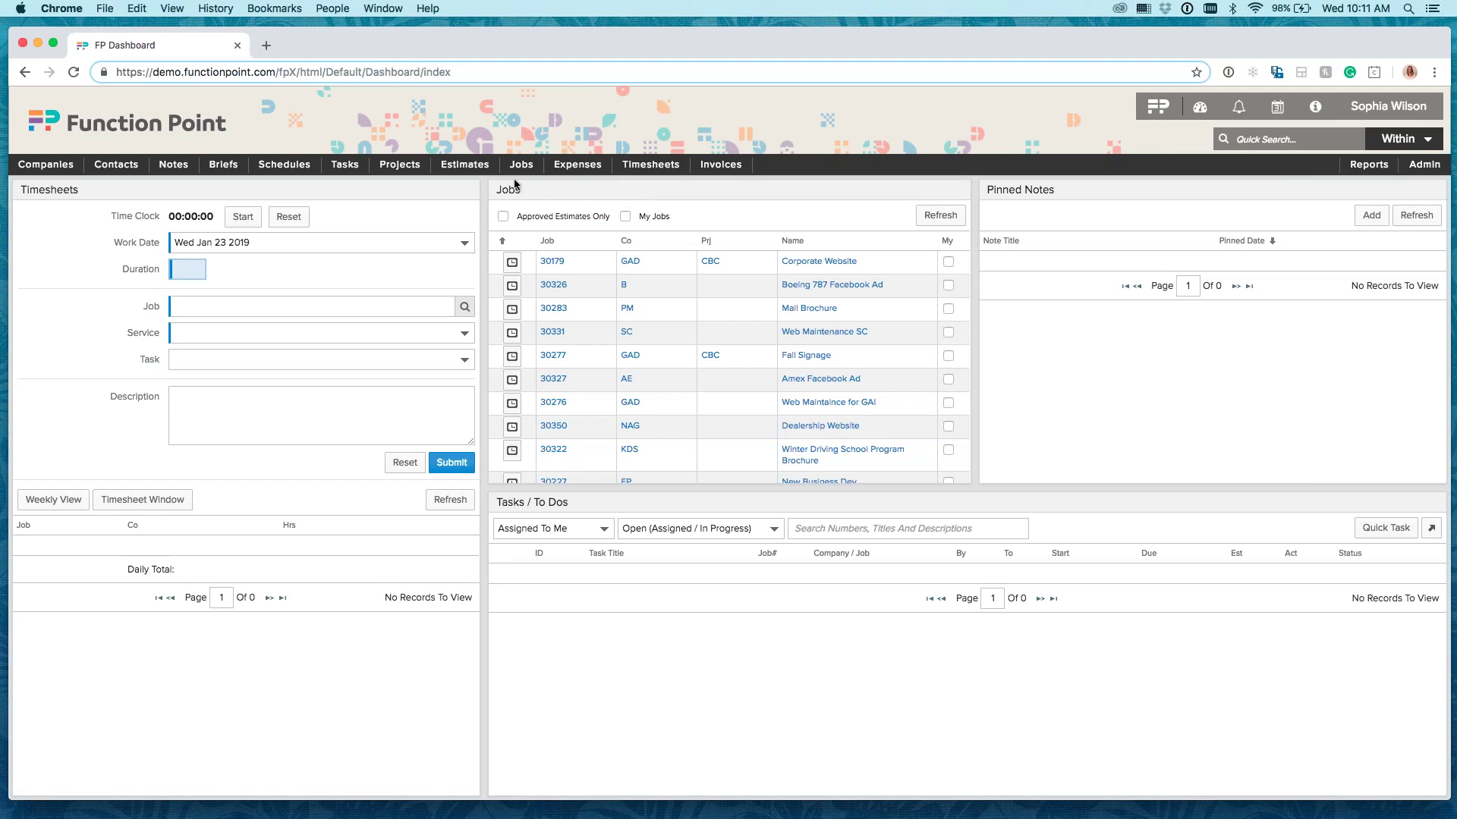
# Open a blank estimate form and view the available Category options
pyautogui.moveTo(464, 165)
pyautogui.click(468, 230)
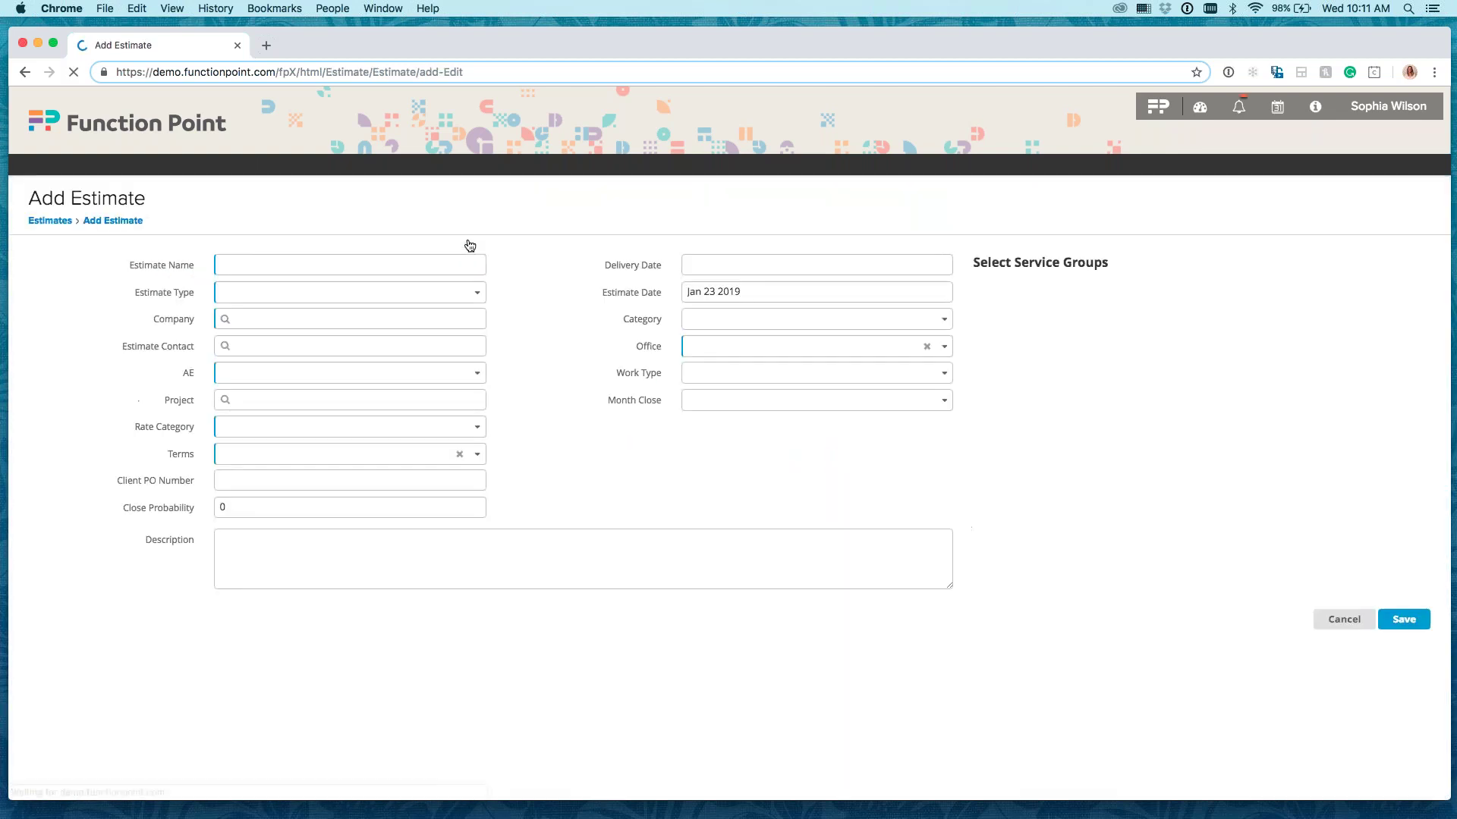
pyautogui.click(743, 319)
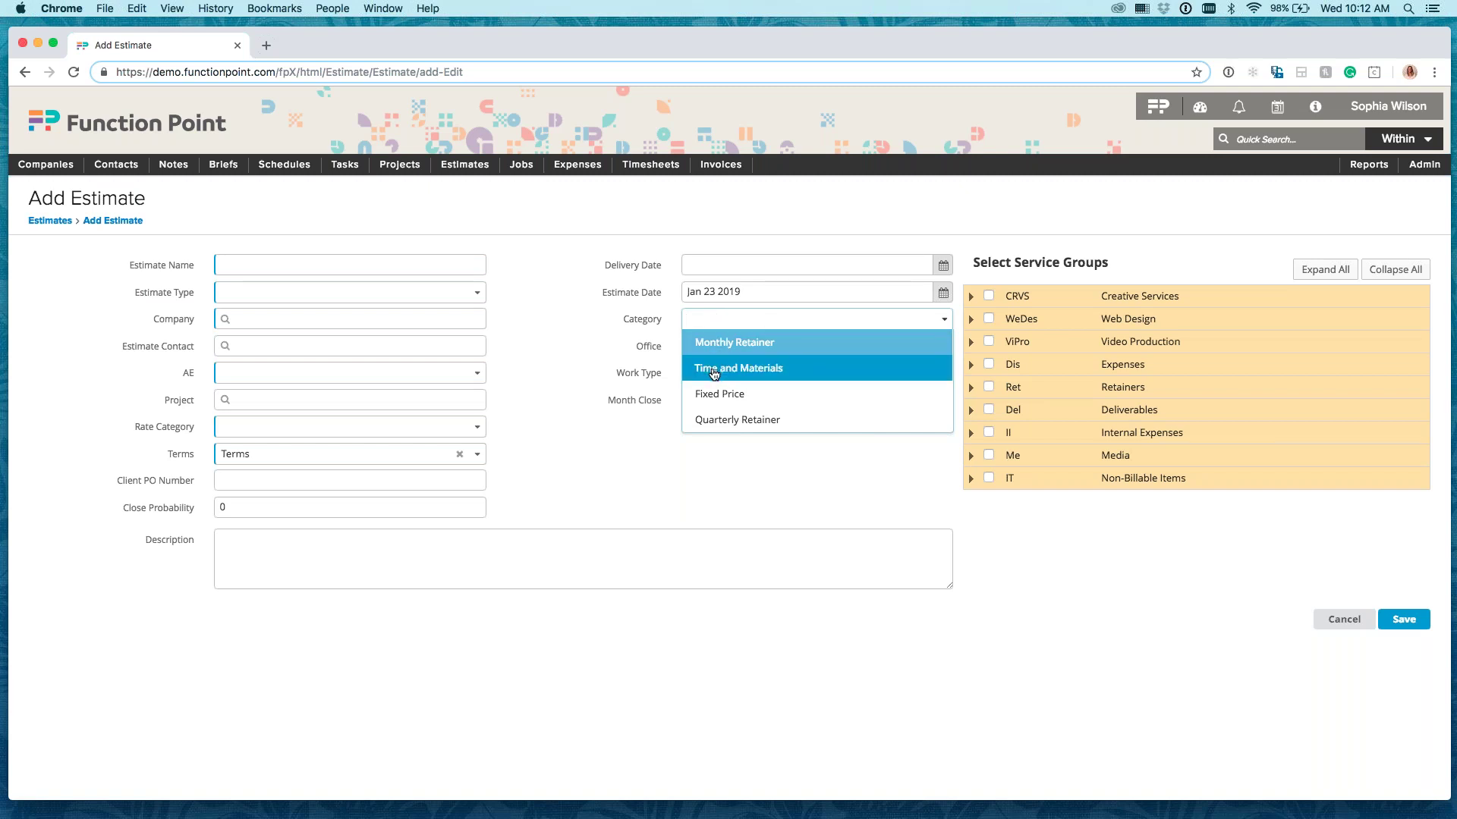
pyautogui.click(518, 252)
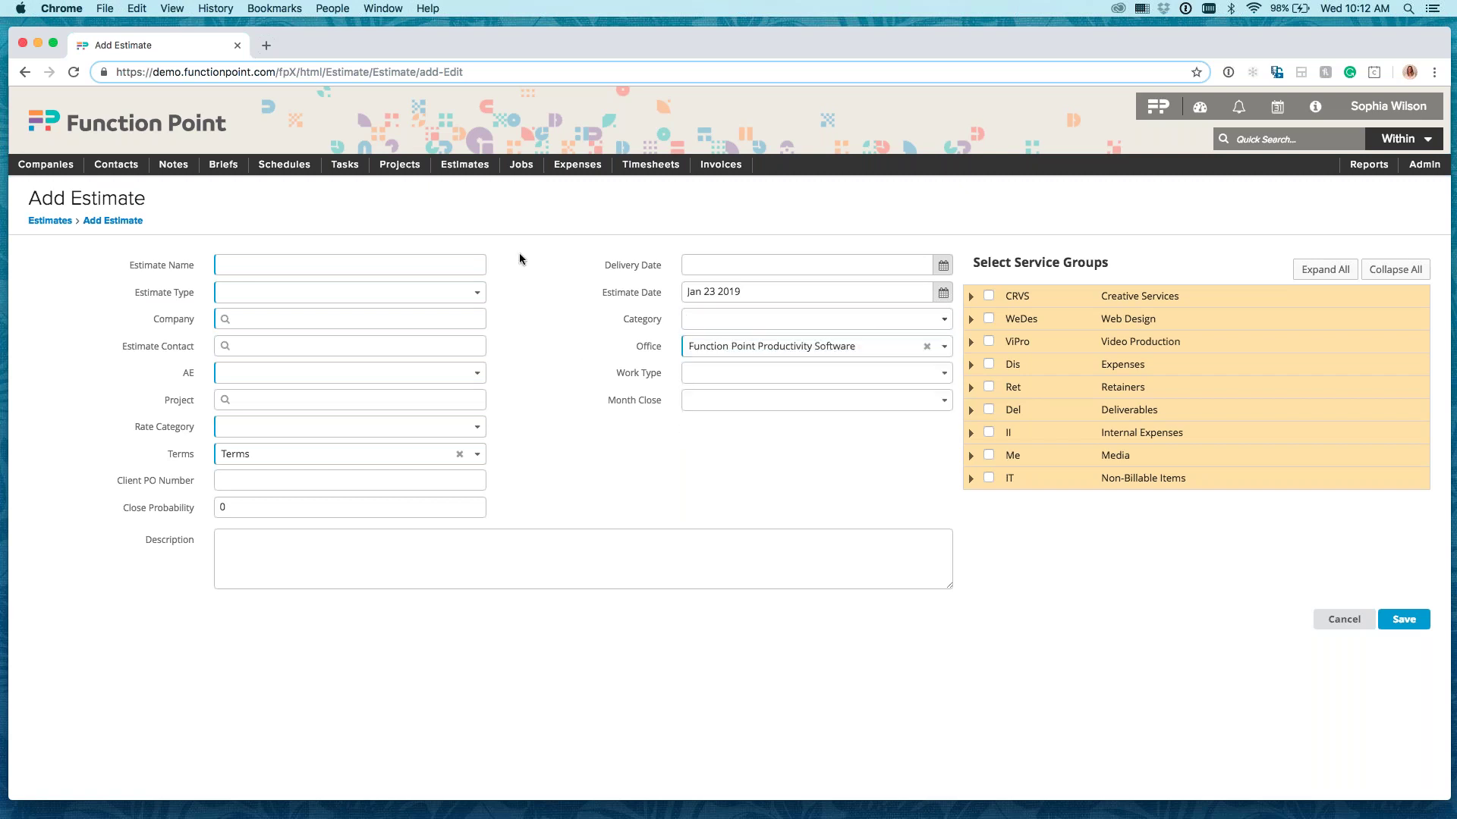
# Find the active jobs in the Monthly Retainer category
pyautogui.click(524, 185)
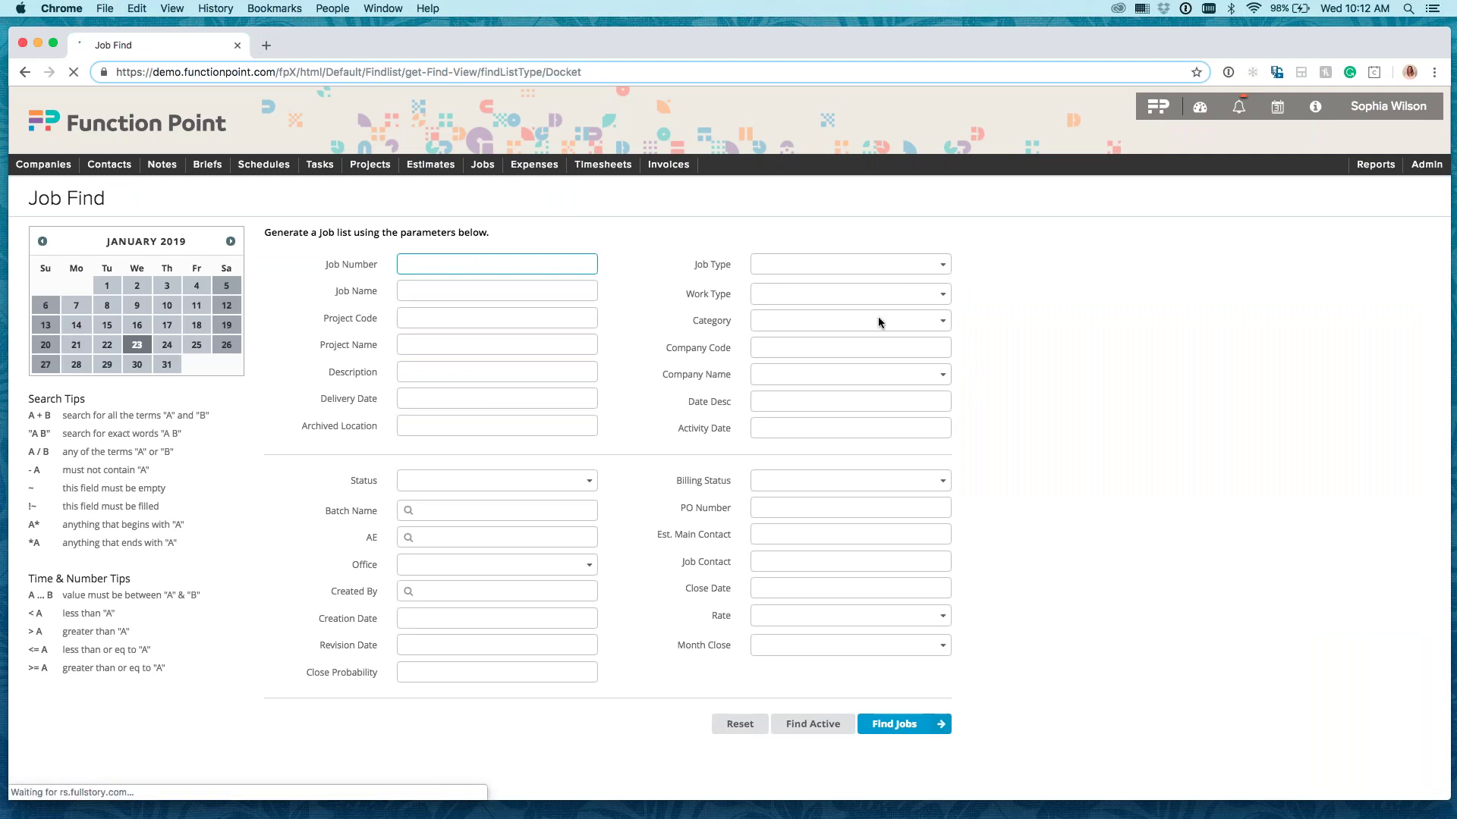
pyautogui.click(945, 317)
pyautogui.click(848, 345)
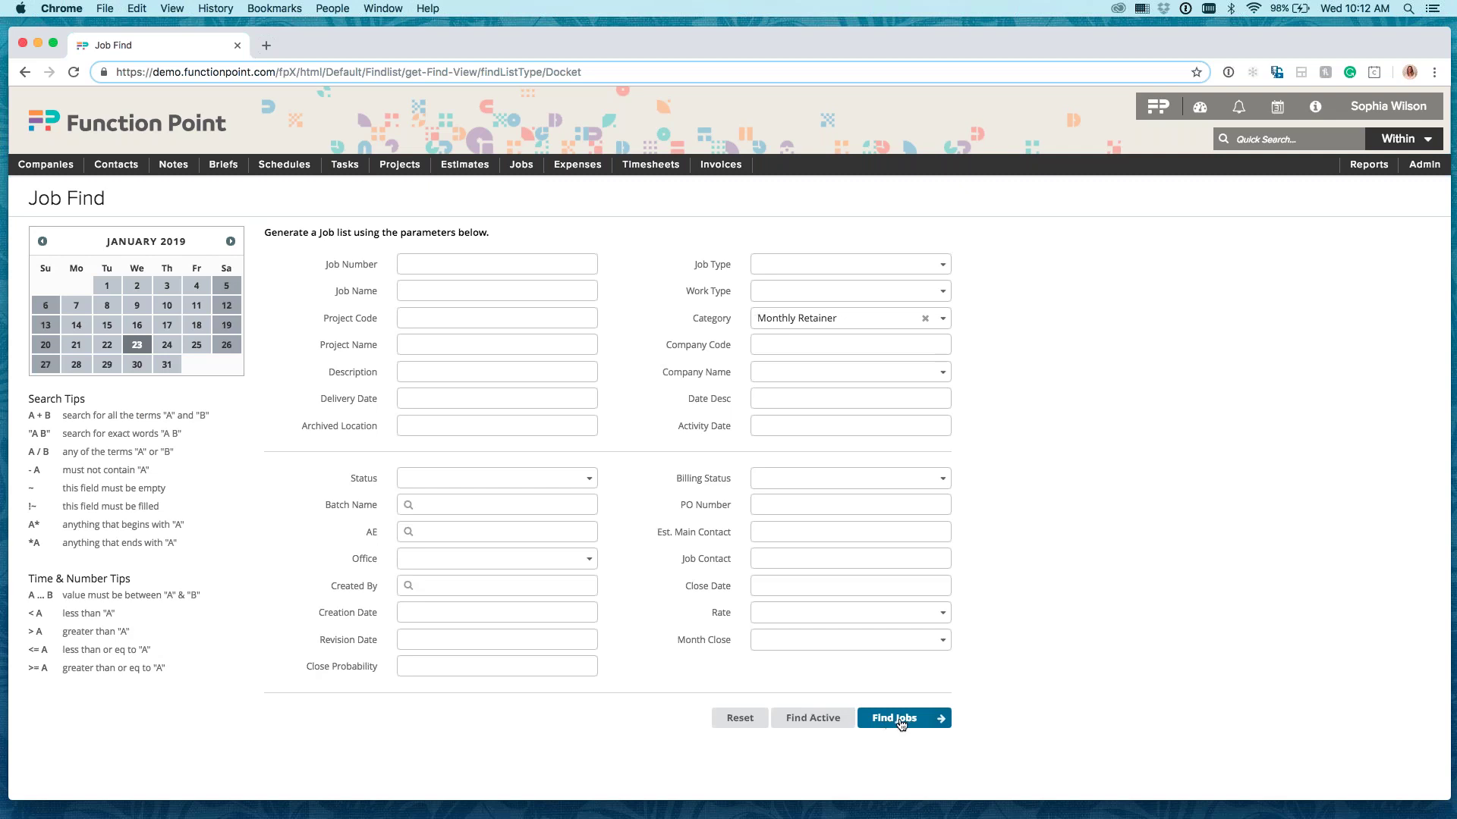
pyautogui.click(809, 719)
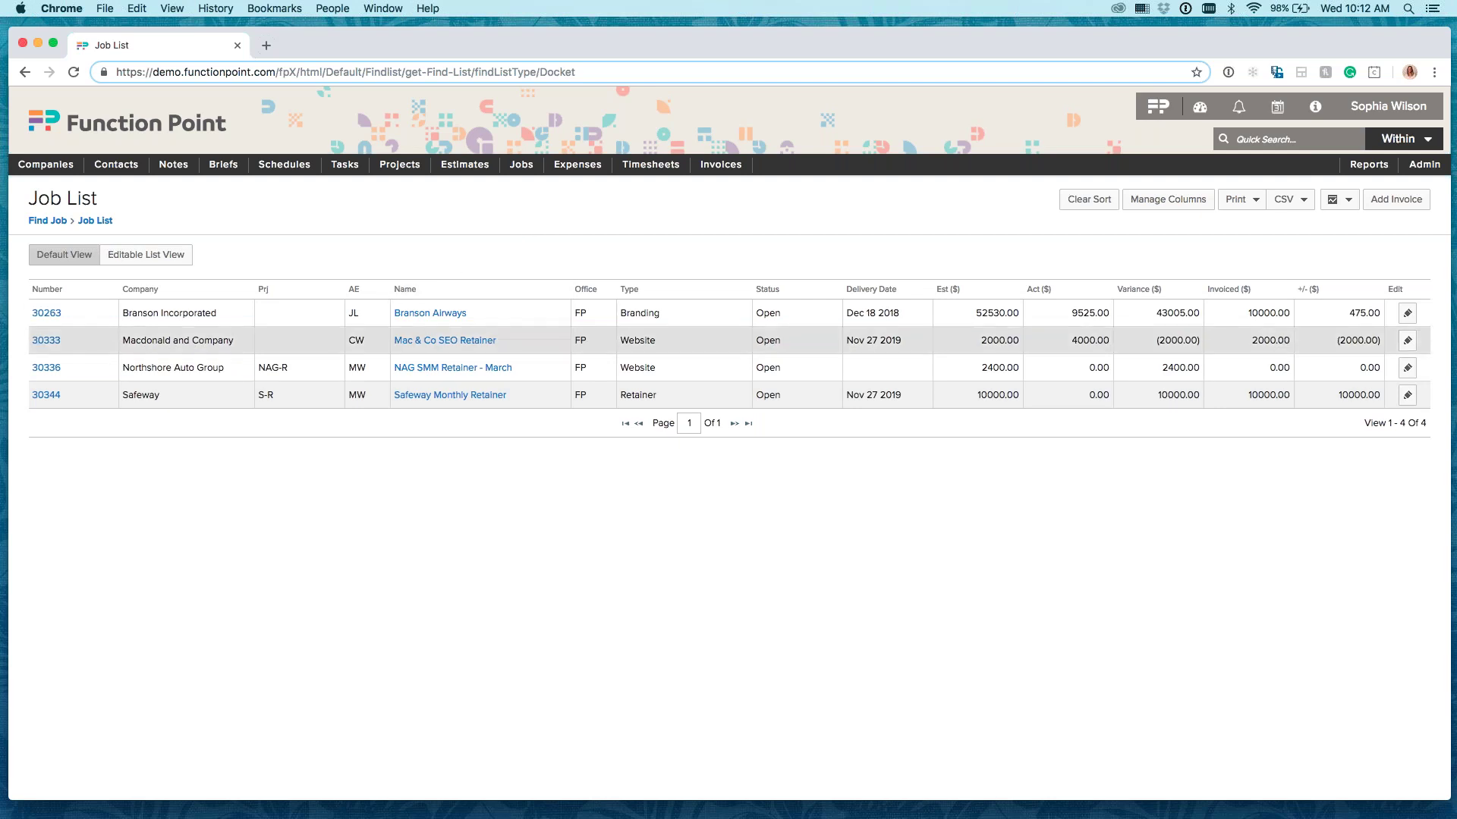
# Open the Mac & Co SEO Retainer job and review the SEO service's estimated quantity and amount in its financials
pyautogui.click(429, 341)
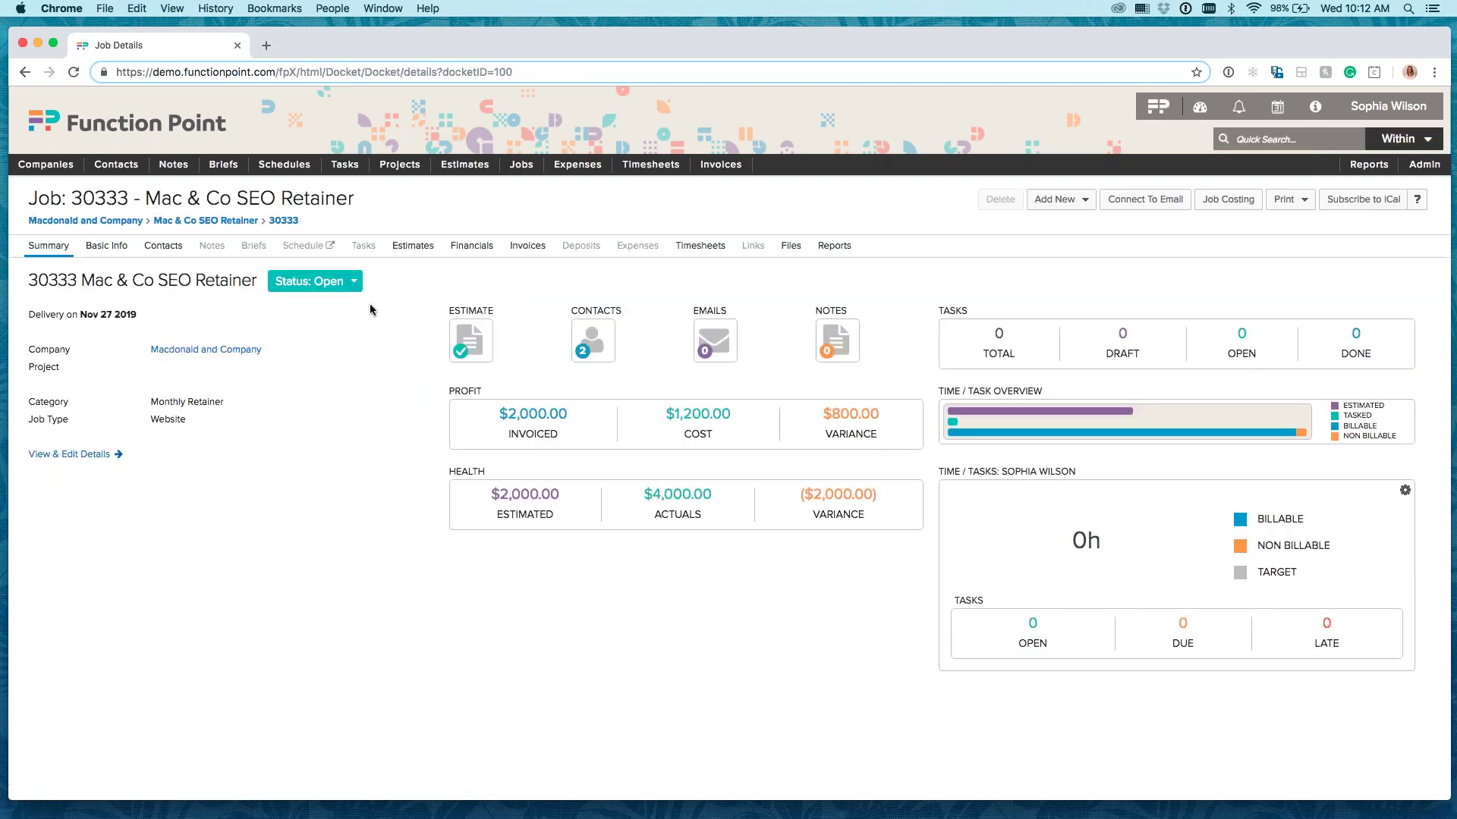
pyautogui.click(471, 245)
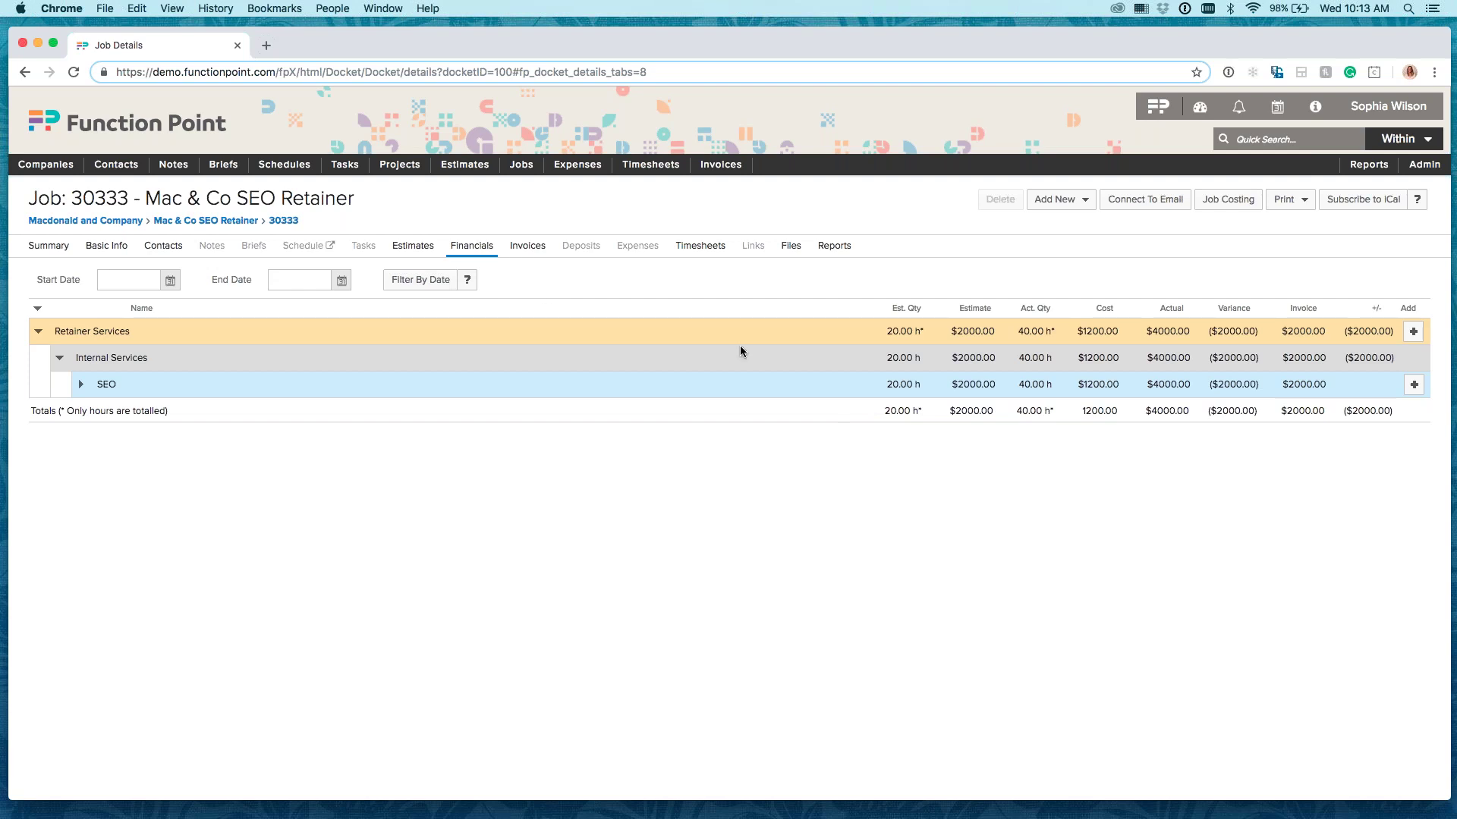
pyautogui.moveTo(885, 384); pyautogui.dragTo(994, 385)
pyautogui.click(986, 243)
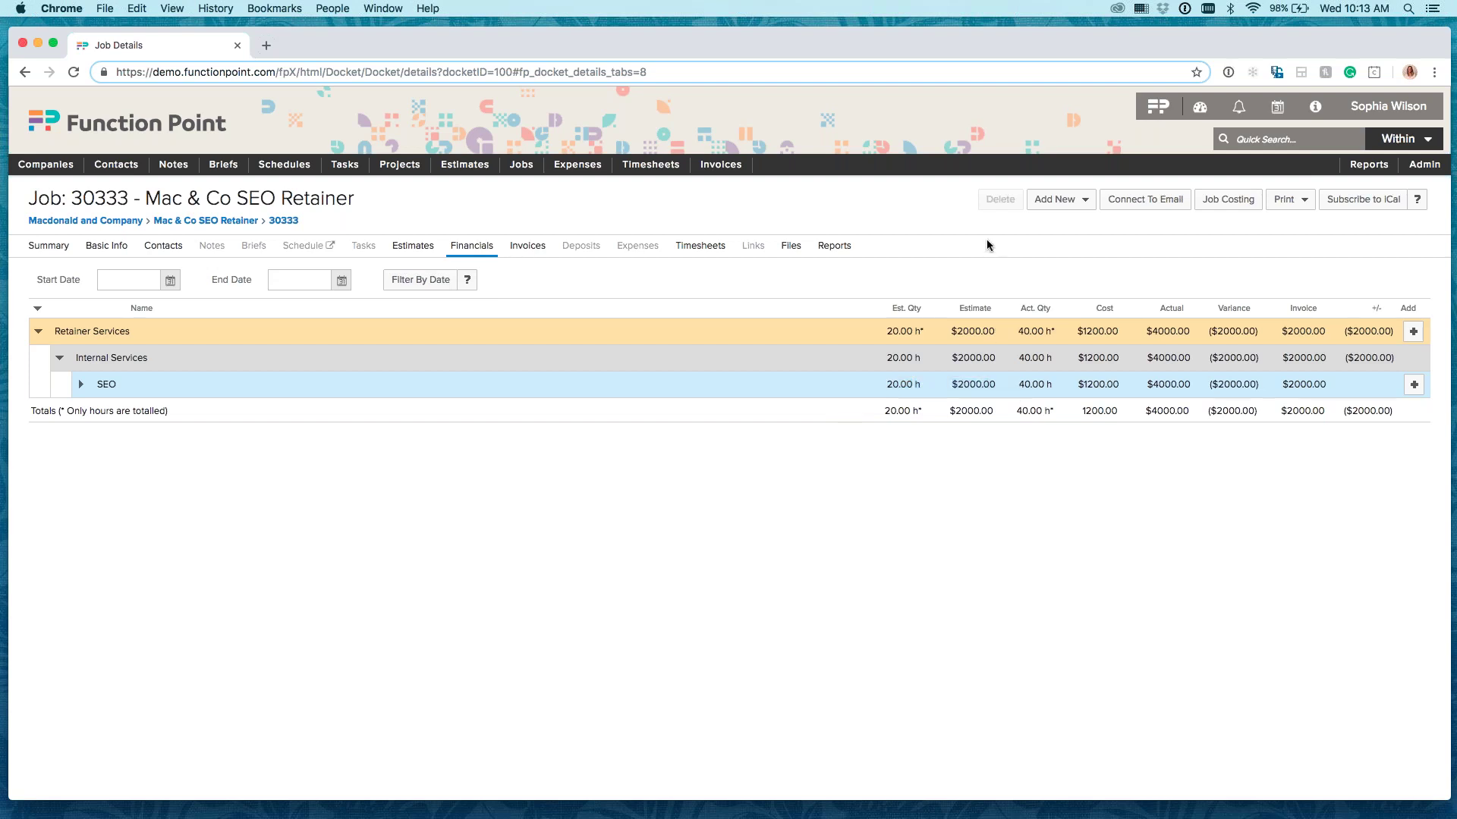
# Open a new invoice form for the job, review its invoice type and Calculate From options, and cancel it
pyautogui.click(1086, 198)
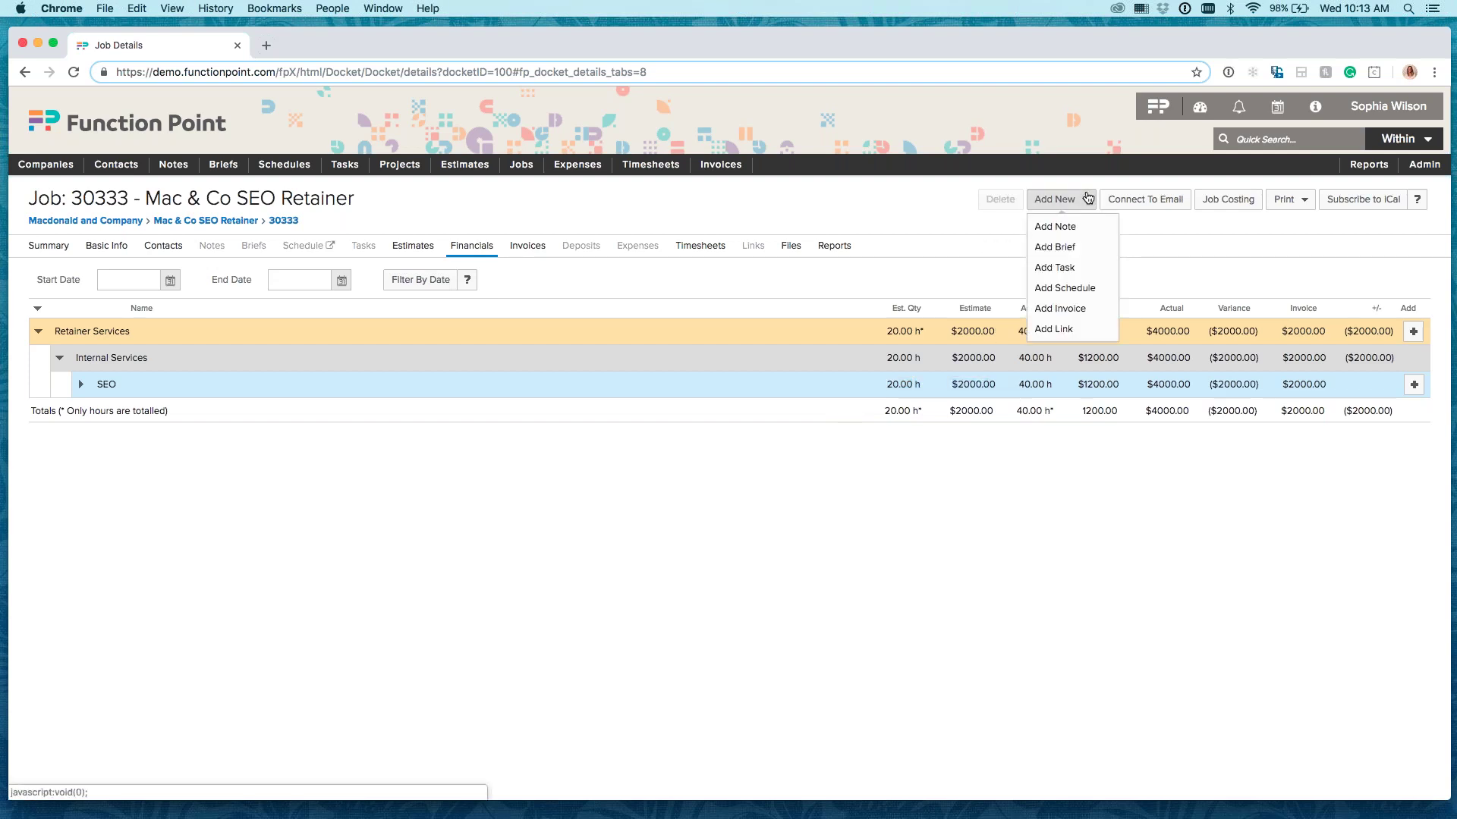
pyautogui.click(1061, 311)
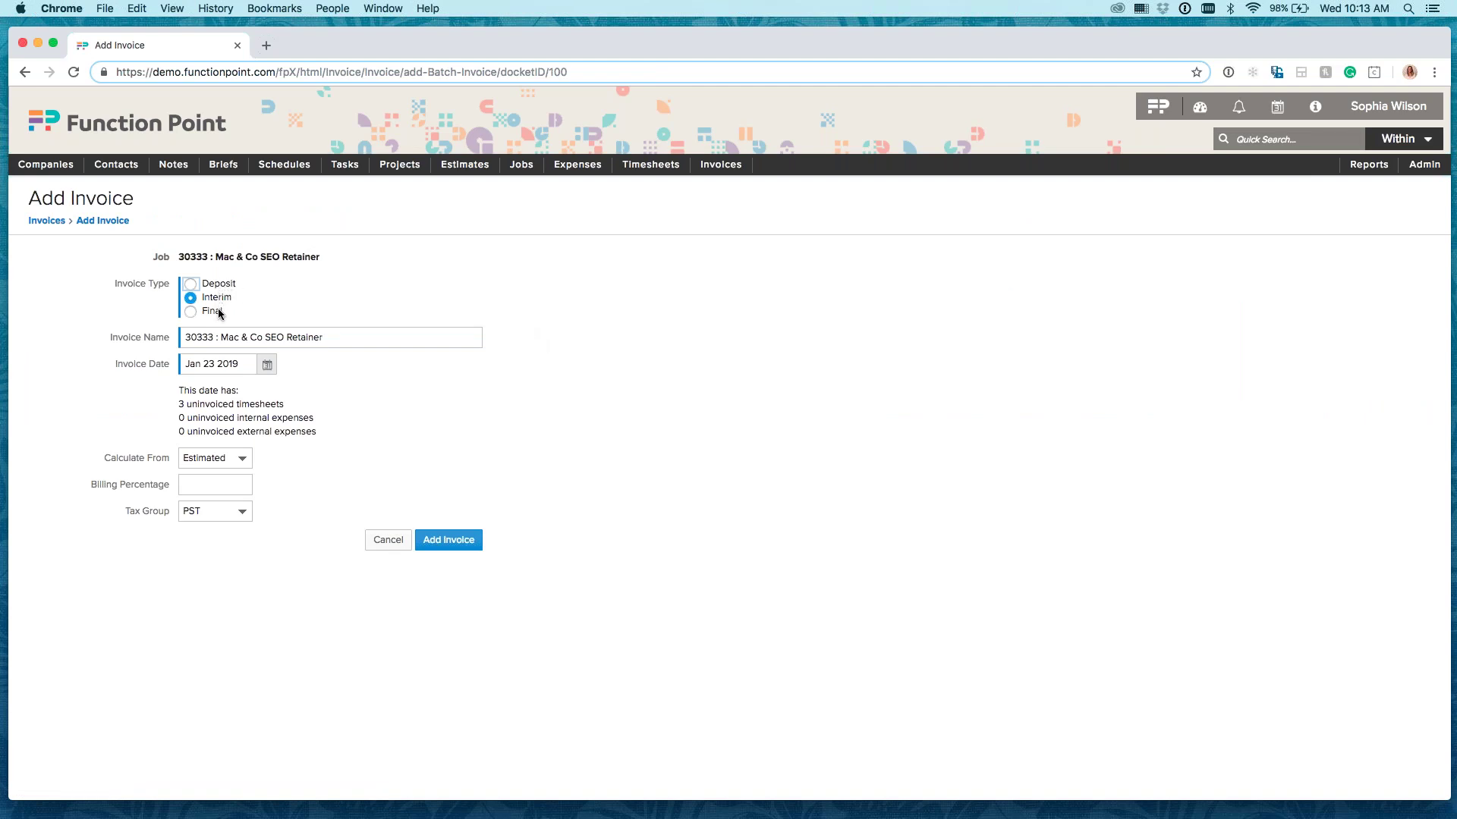
pyautogui.moveTo(210, 285); pyautogui.dragTo(233, 286)
pyautogui.click(163, 465)
pyautogui.click(194, 459)
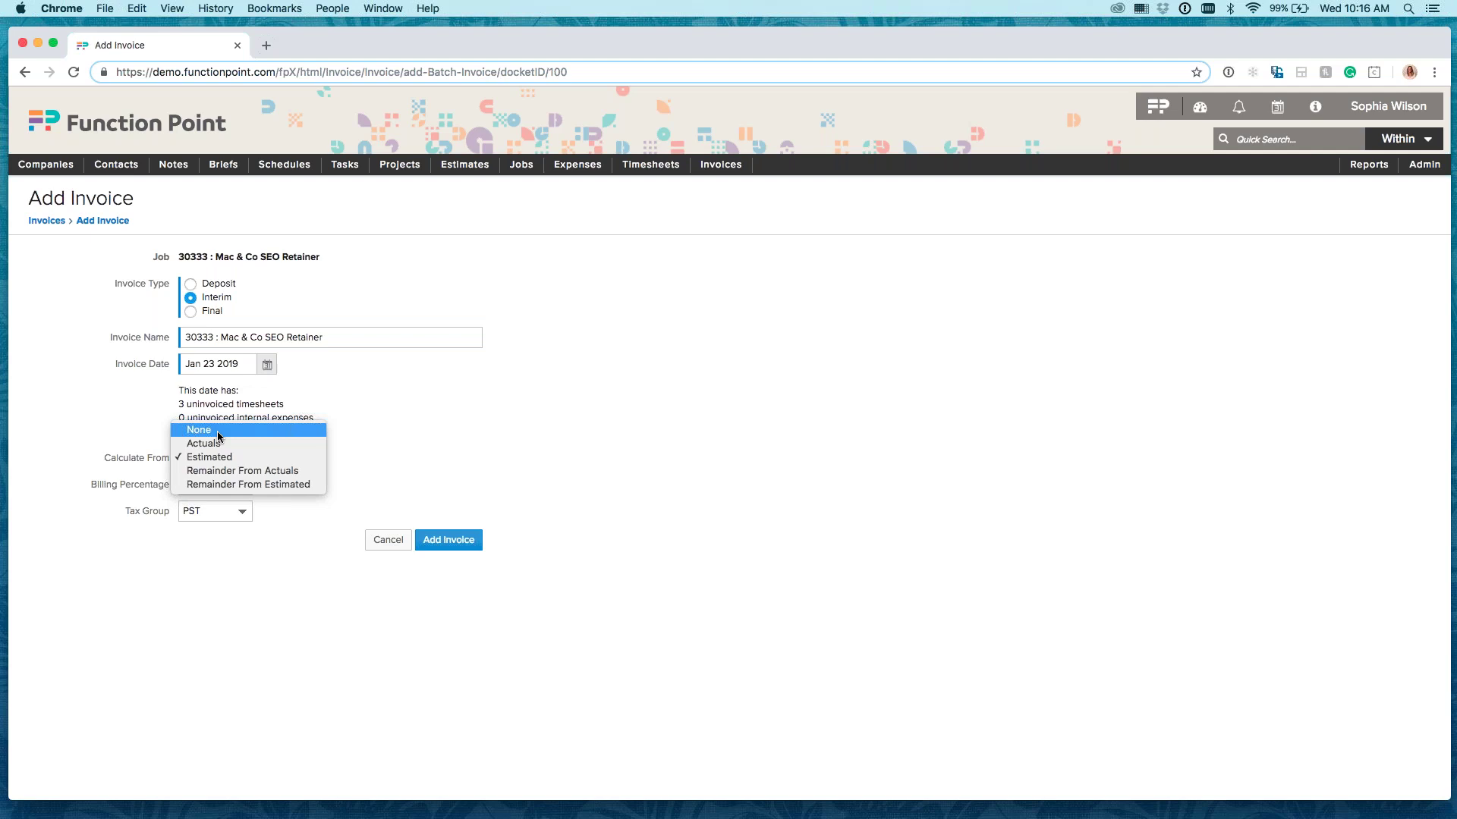
pyautogui.click(371, 423)
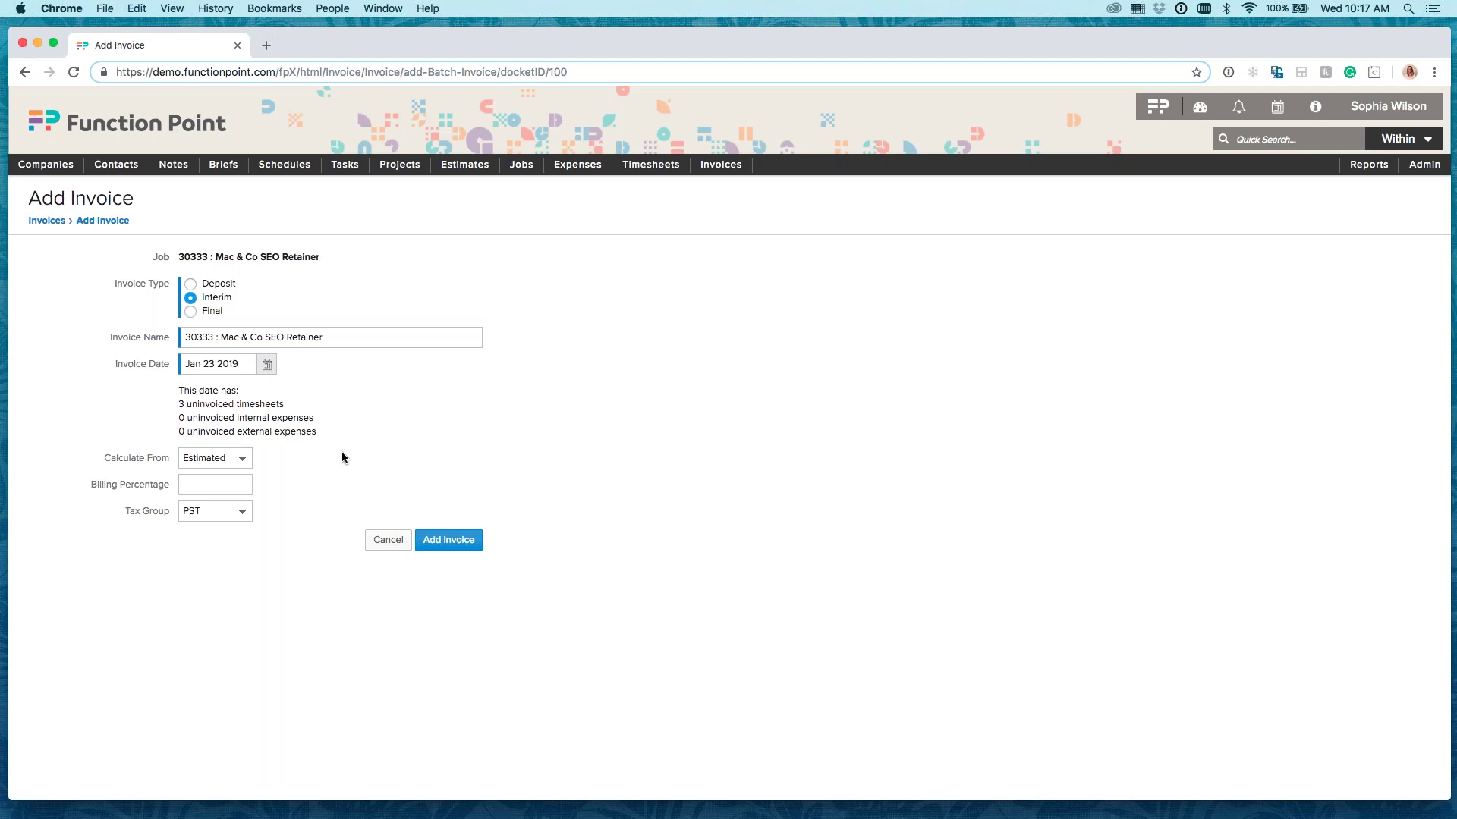
pyautogui.click(387, 540)
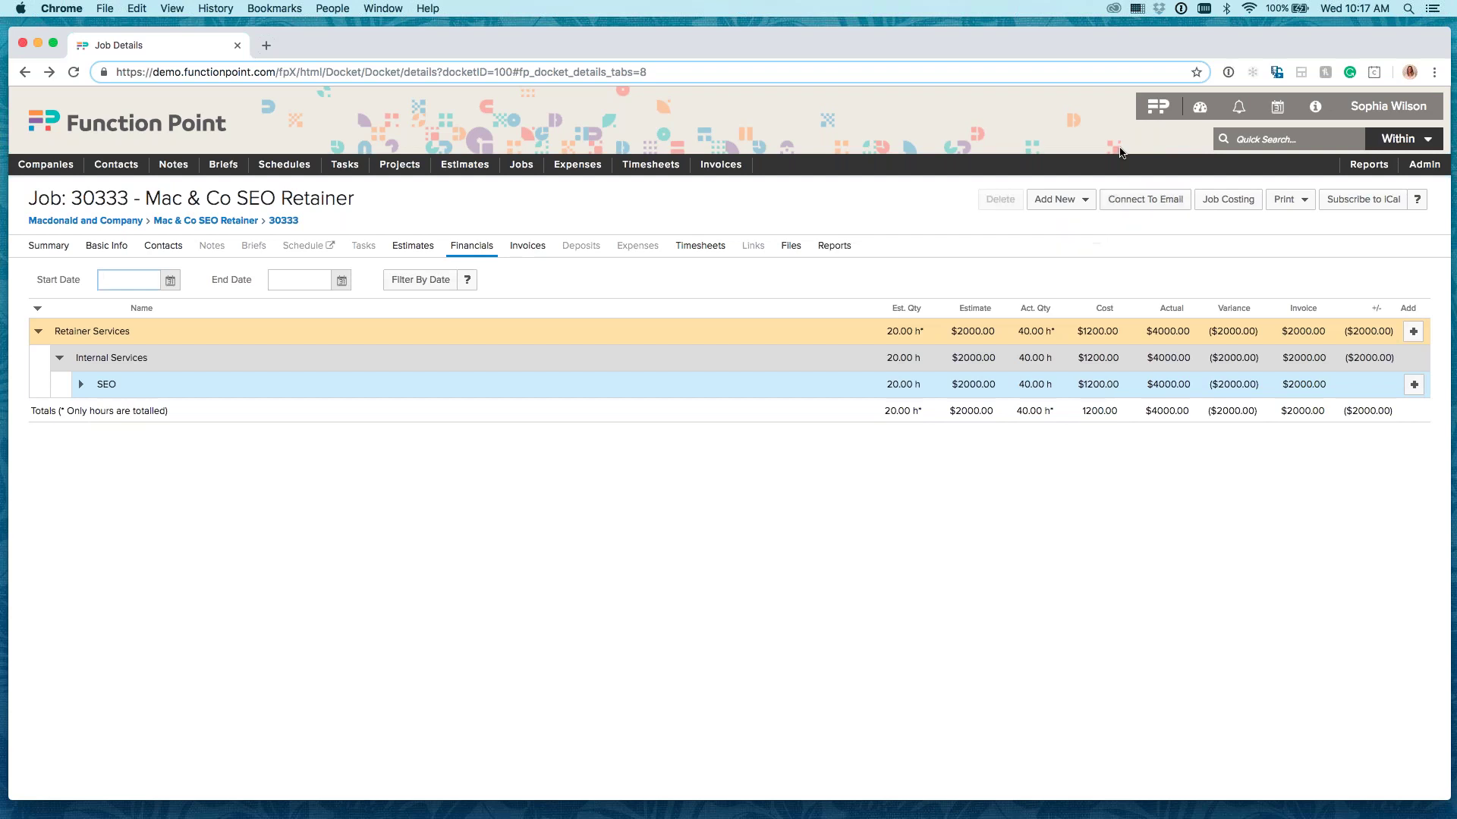
# Go back to the dashboard, open the Safeway Retainer project and review its jobs and job financials
pyautogui.click(1152, 110)
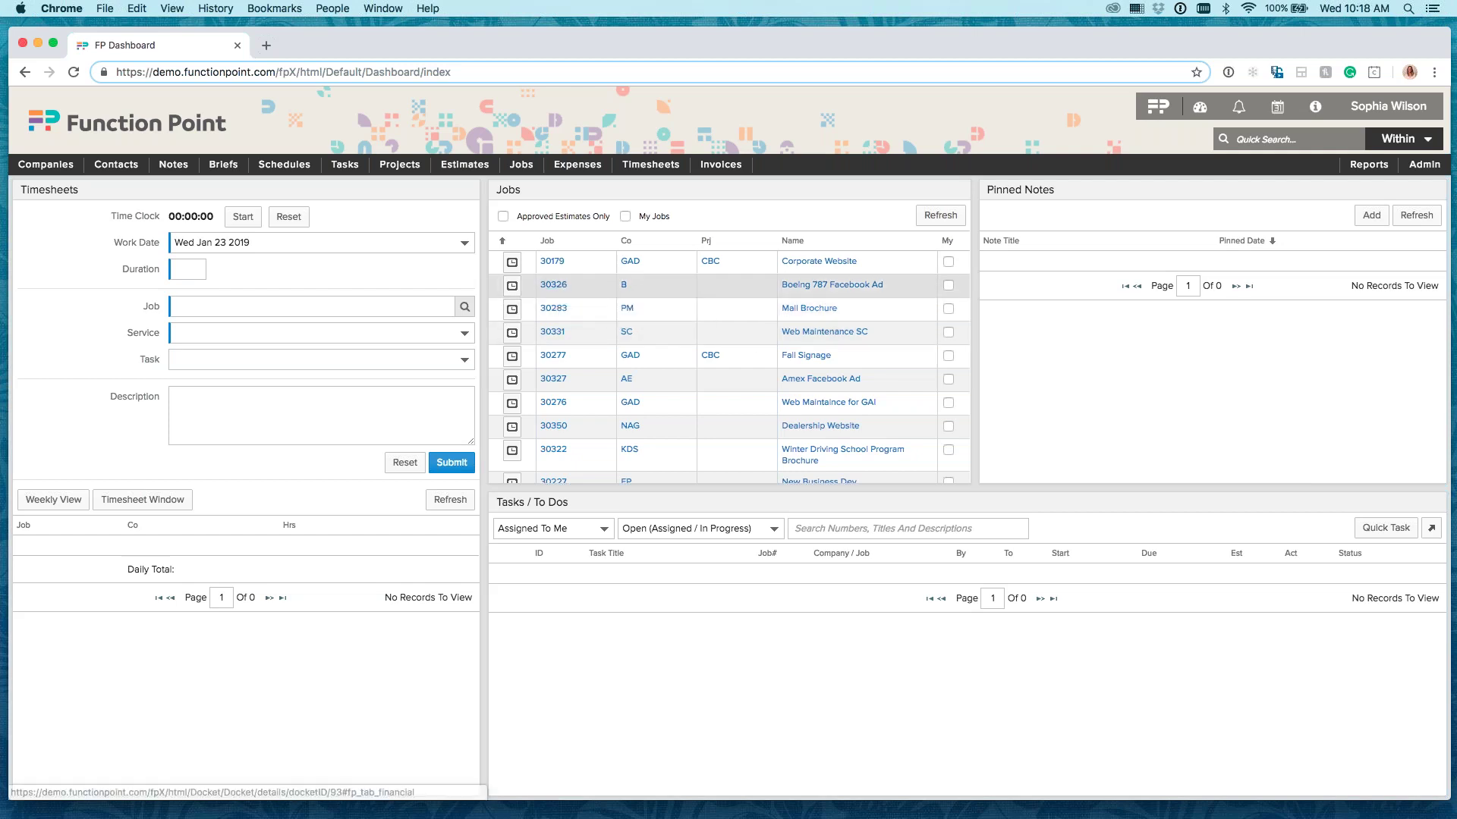
pyautogui.click(399, 165)
pyautogui.moveTo(406, 216)
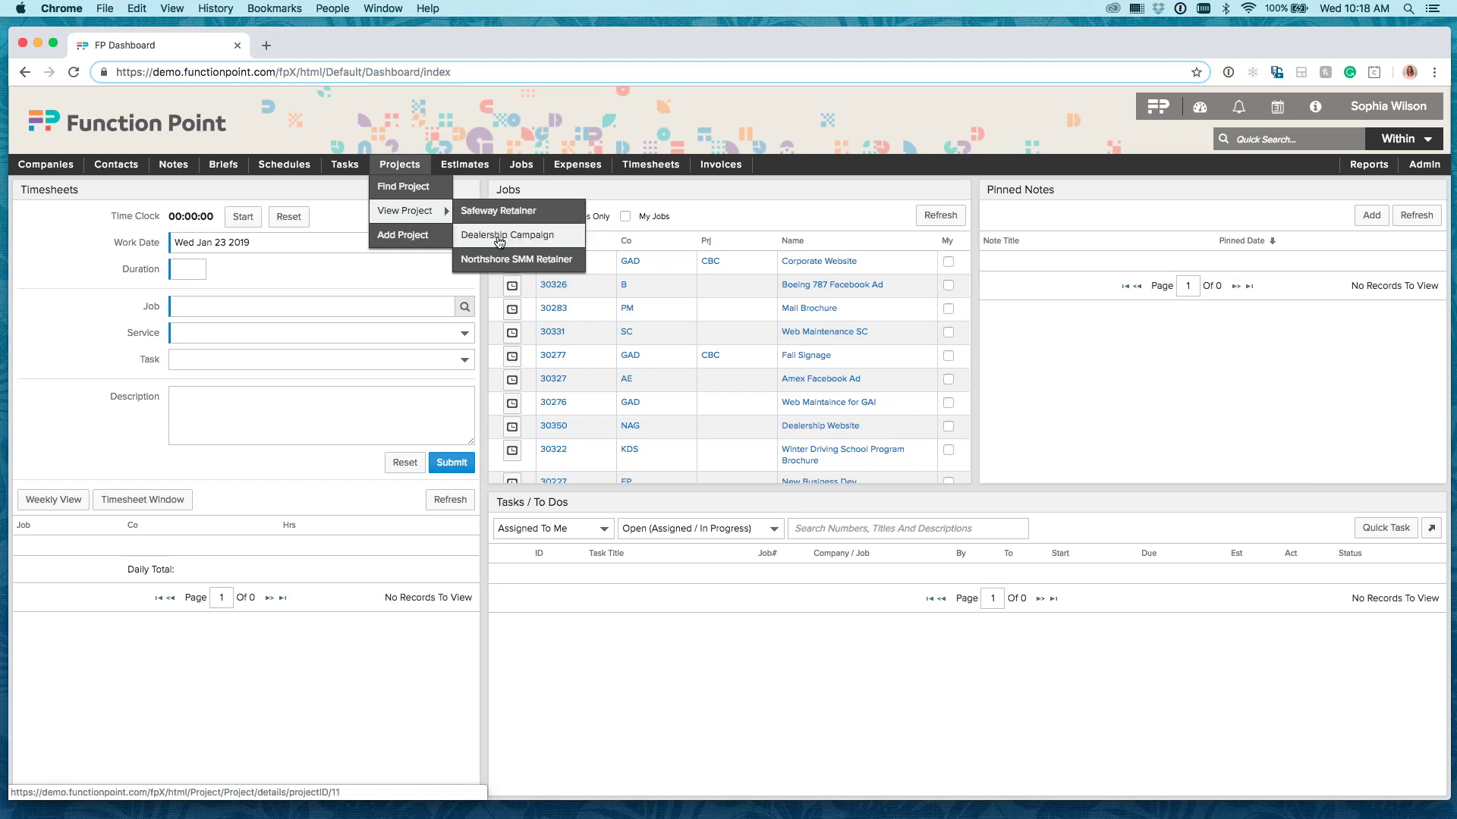
pyautogui.click(497, 211)
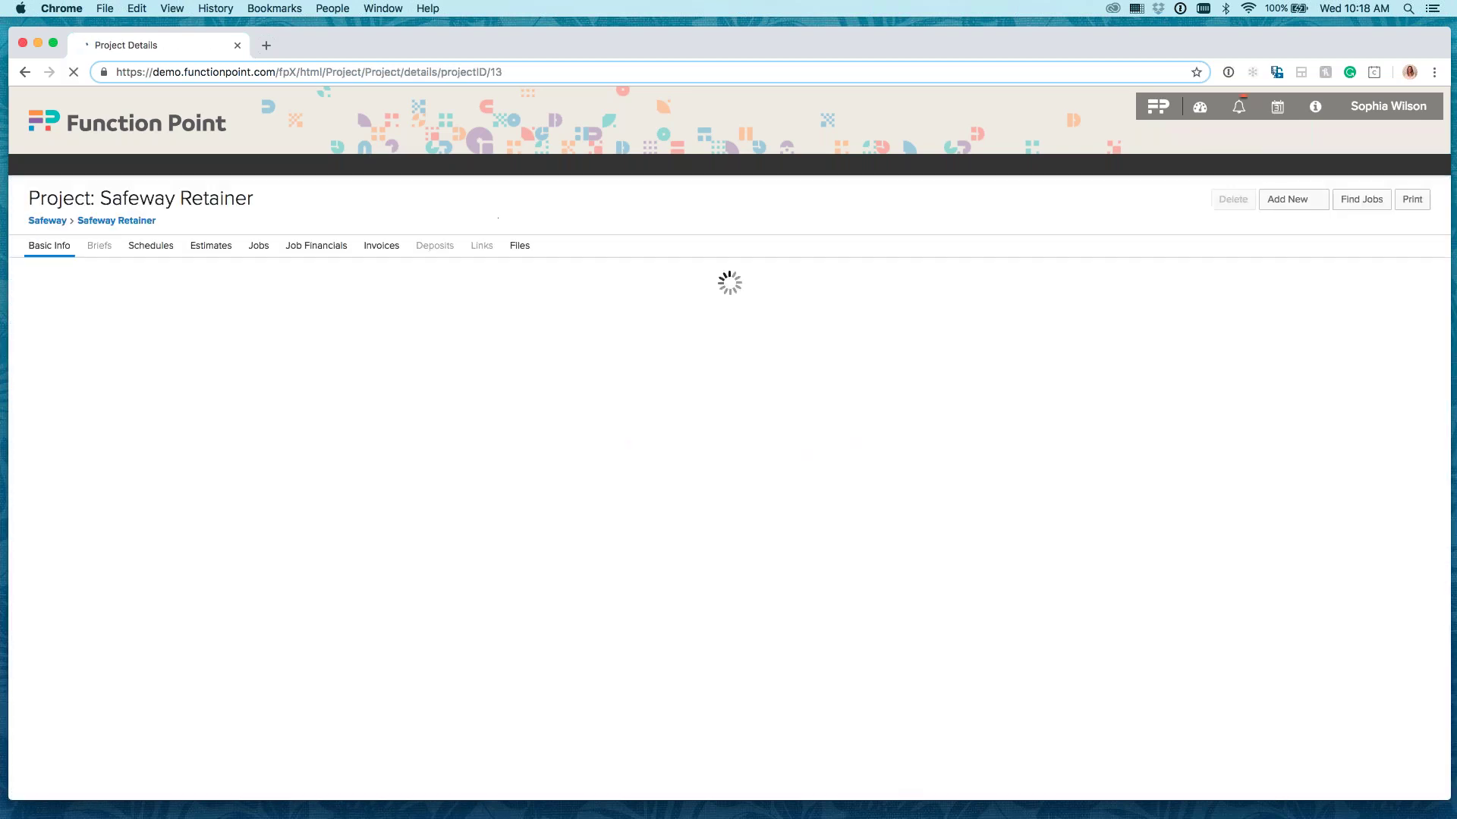
pyautogui.click(258, 245)
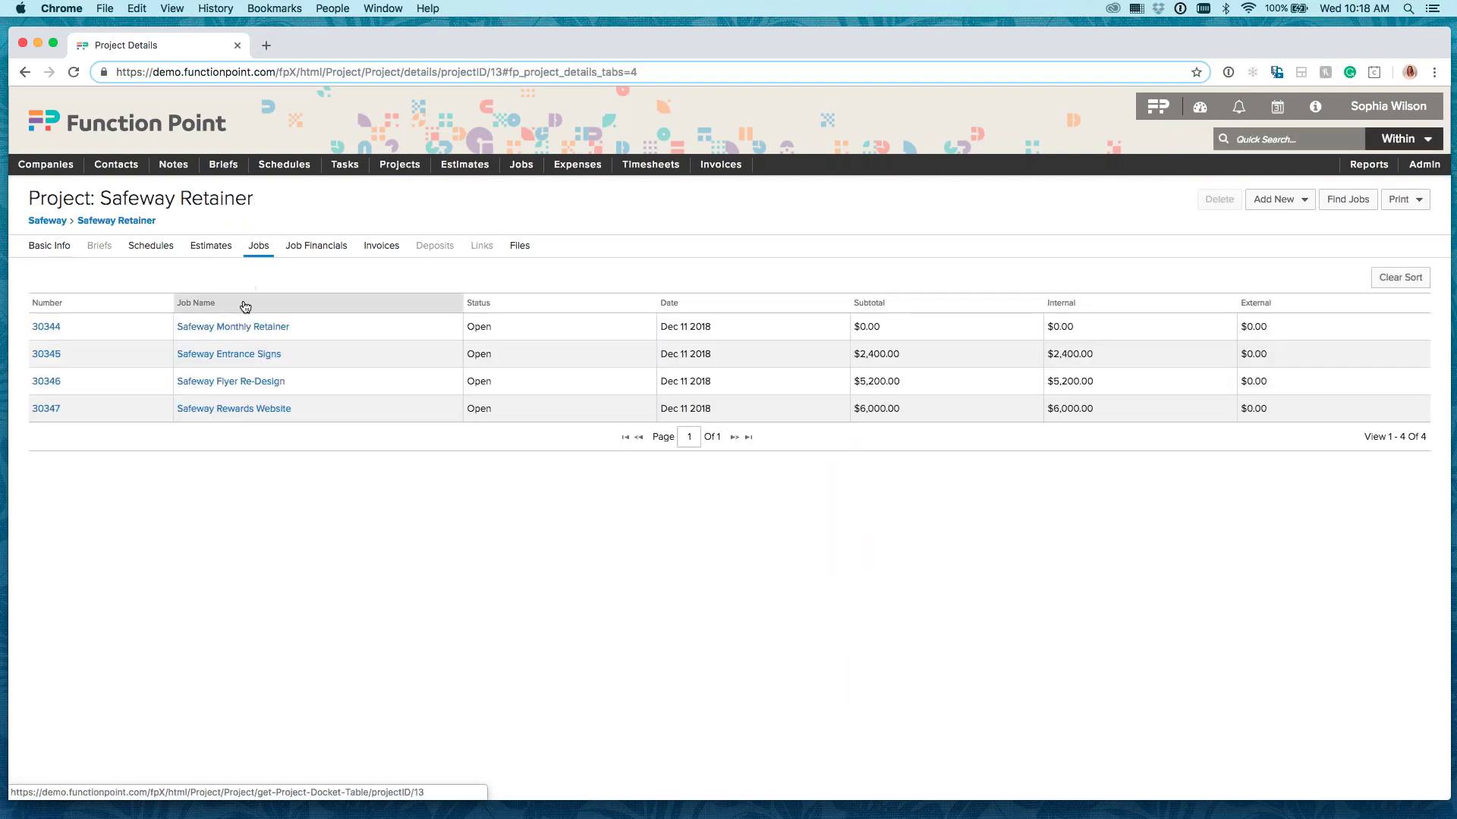
pyautogui.click(316, 245)
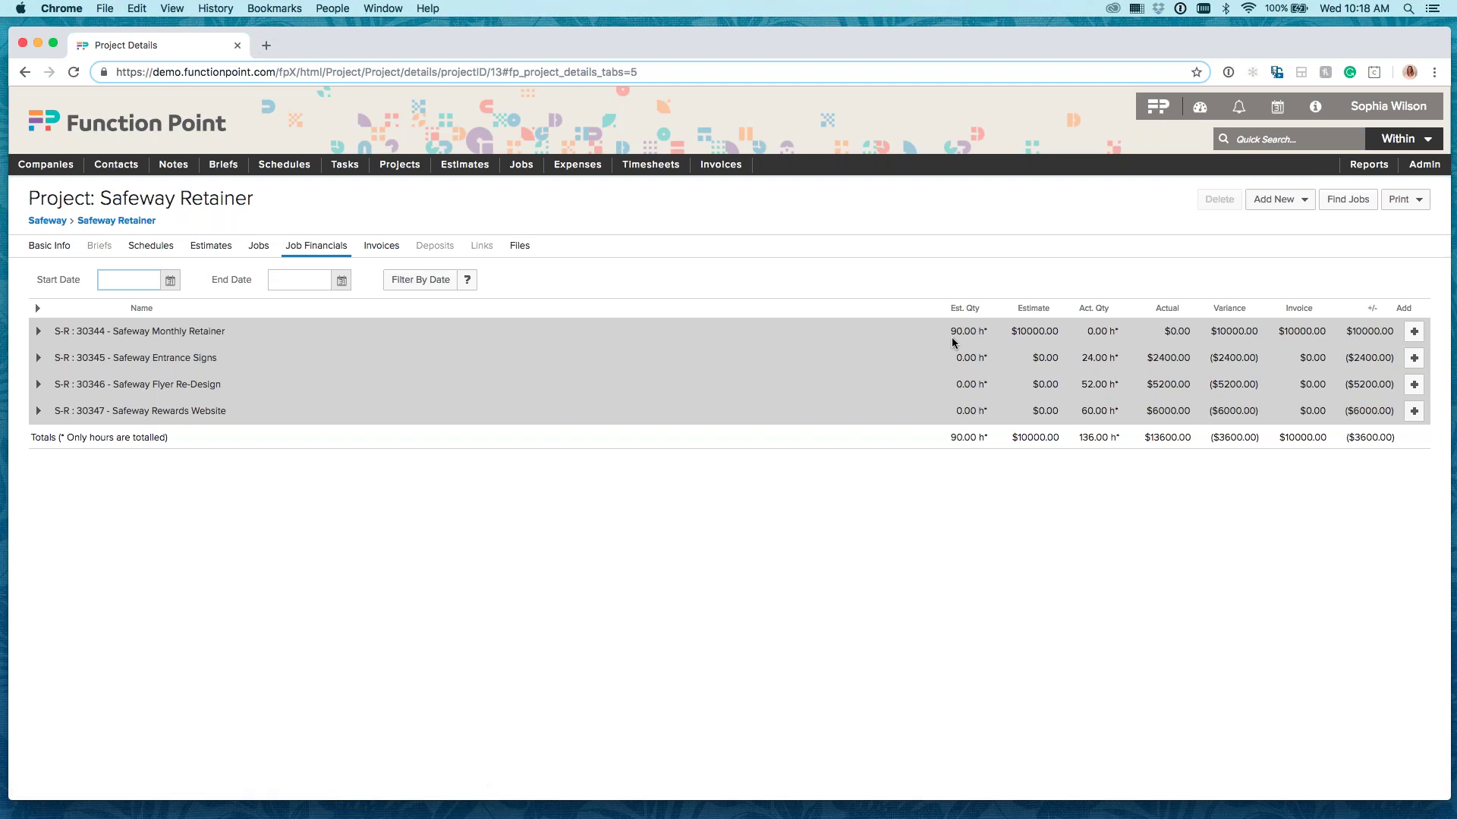
pyautogui.moveTo(951, 334); pyautogui.dragTo(1078, 333)
pyautogui.click(844, 373)
pyautogui.click(1153, 538)
# Start a new invoice for the Safeway Retainer project and select the client's contact person
pyautogui.click(1292, 203)
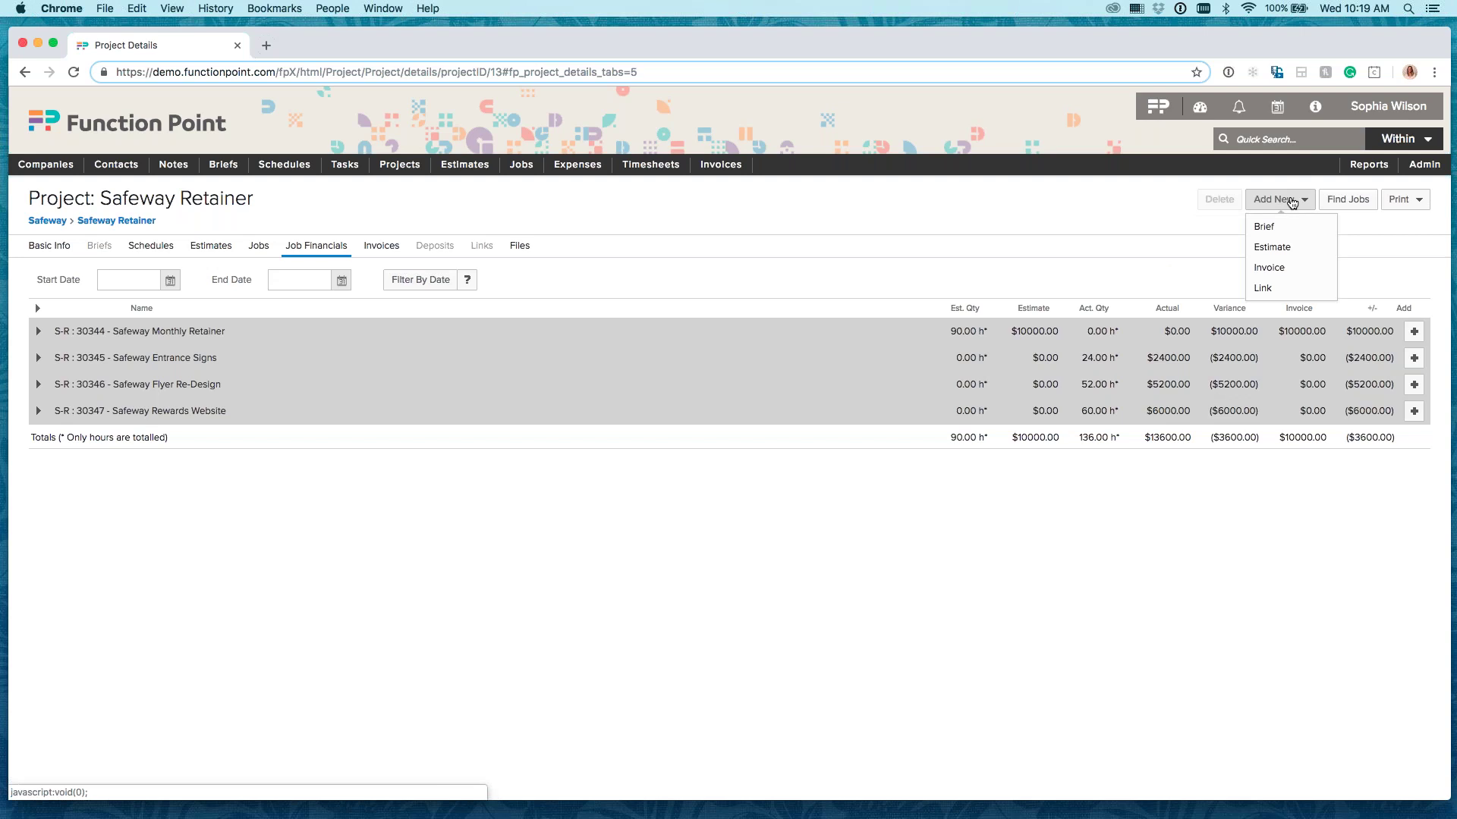
pyautogui.click(1267, 268)
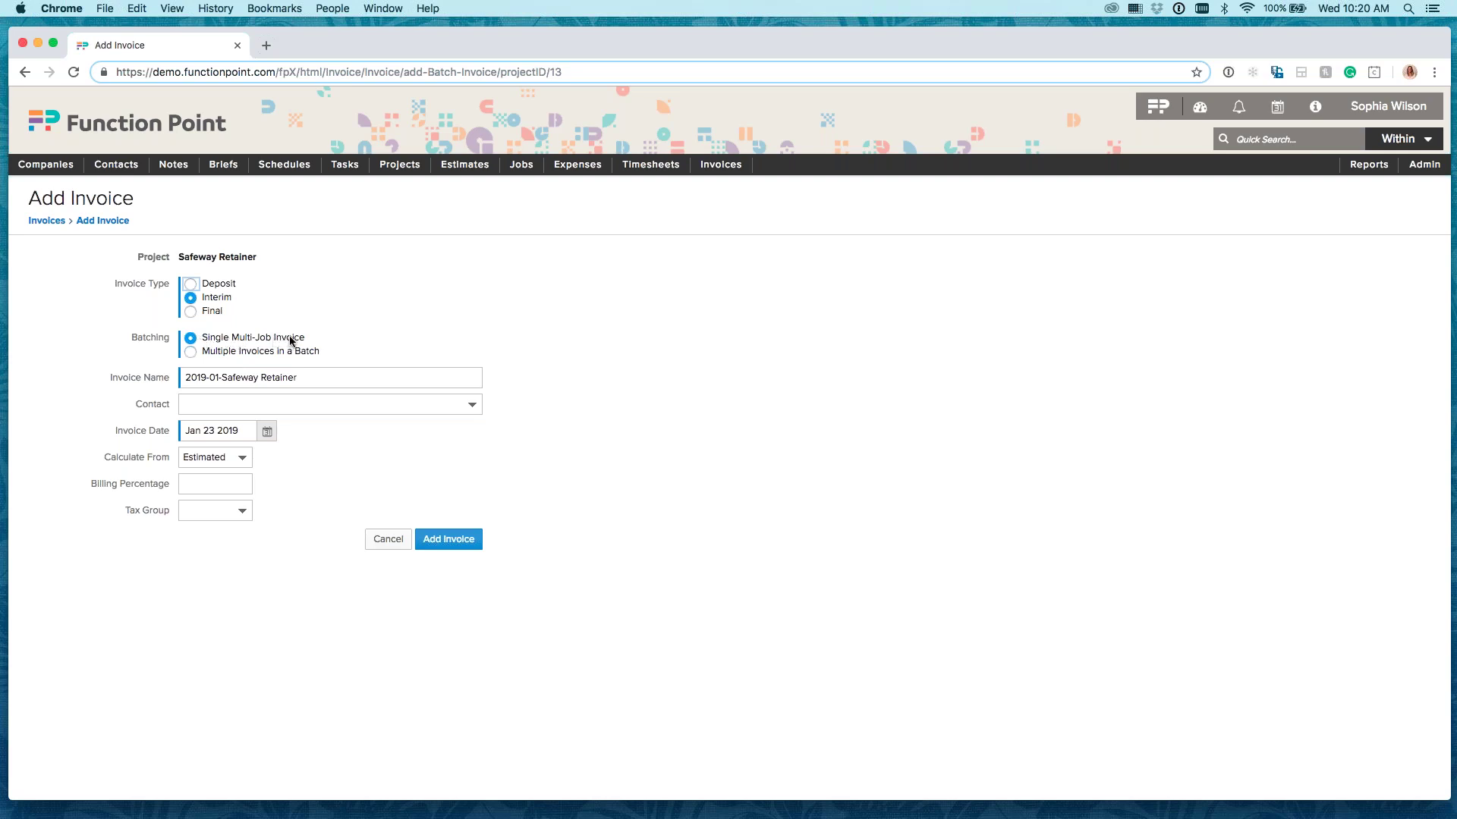
pyautogui.click(319, 373)
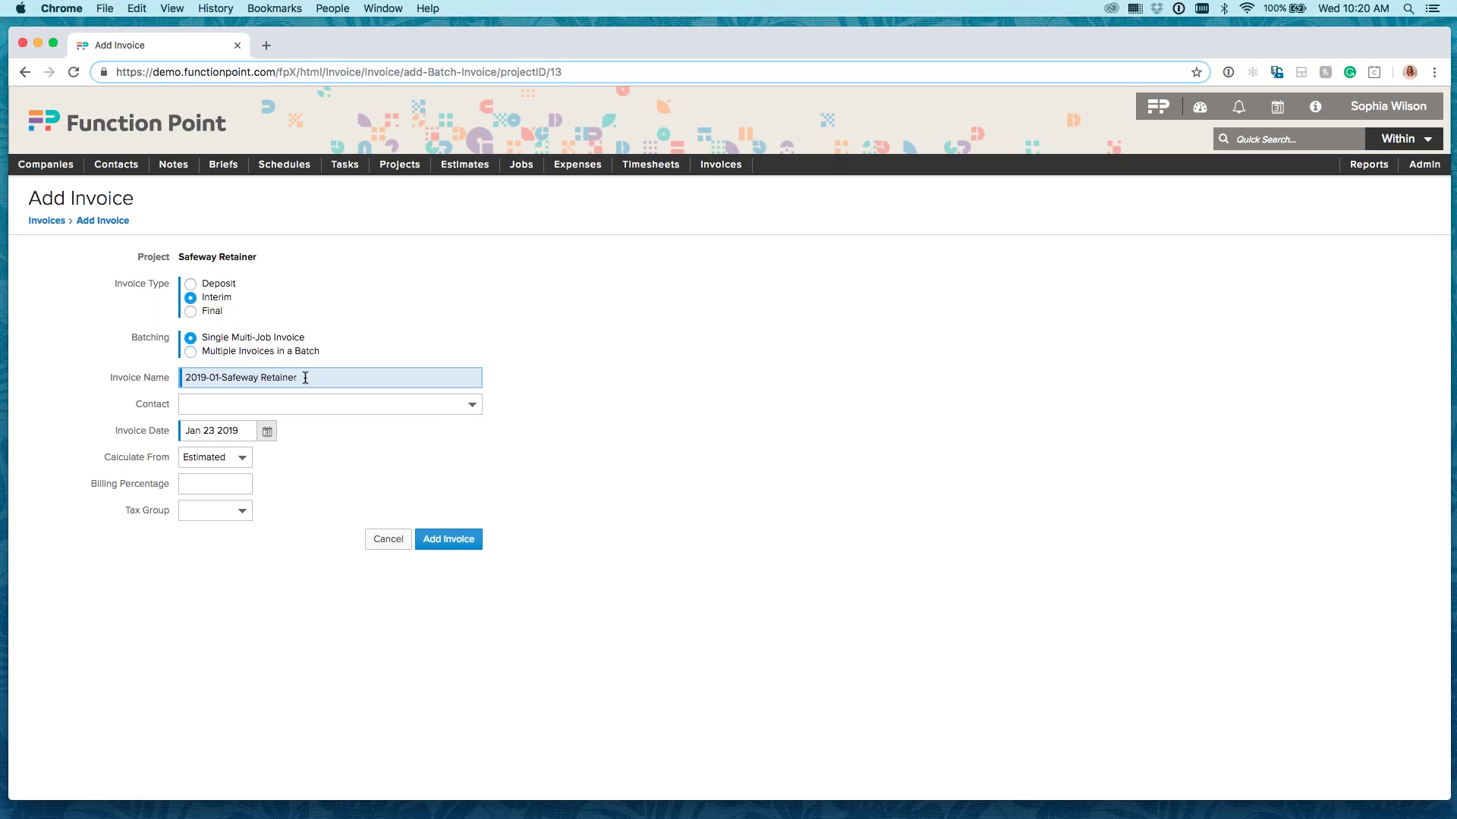
pyautogui.click(472, 406)
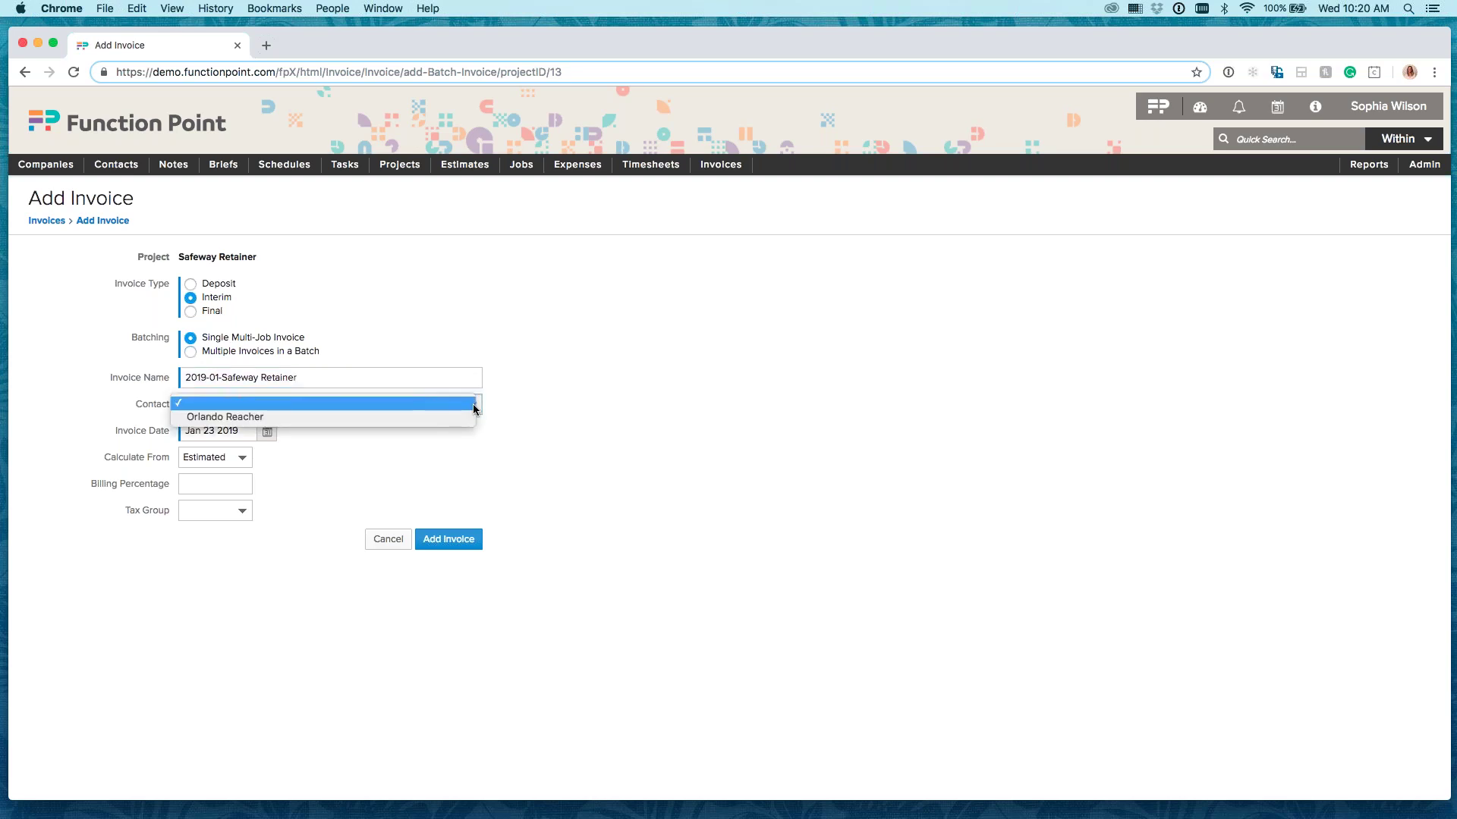
pyautogui.click(437, 415)
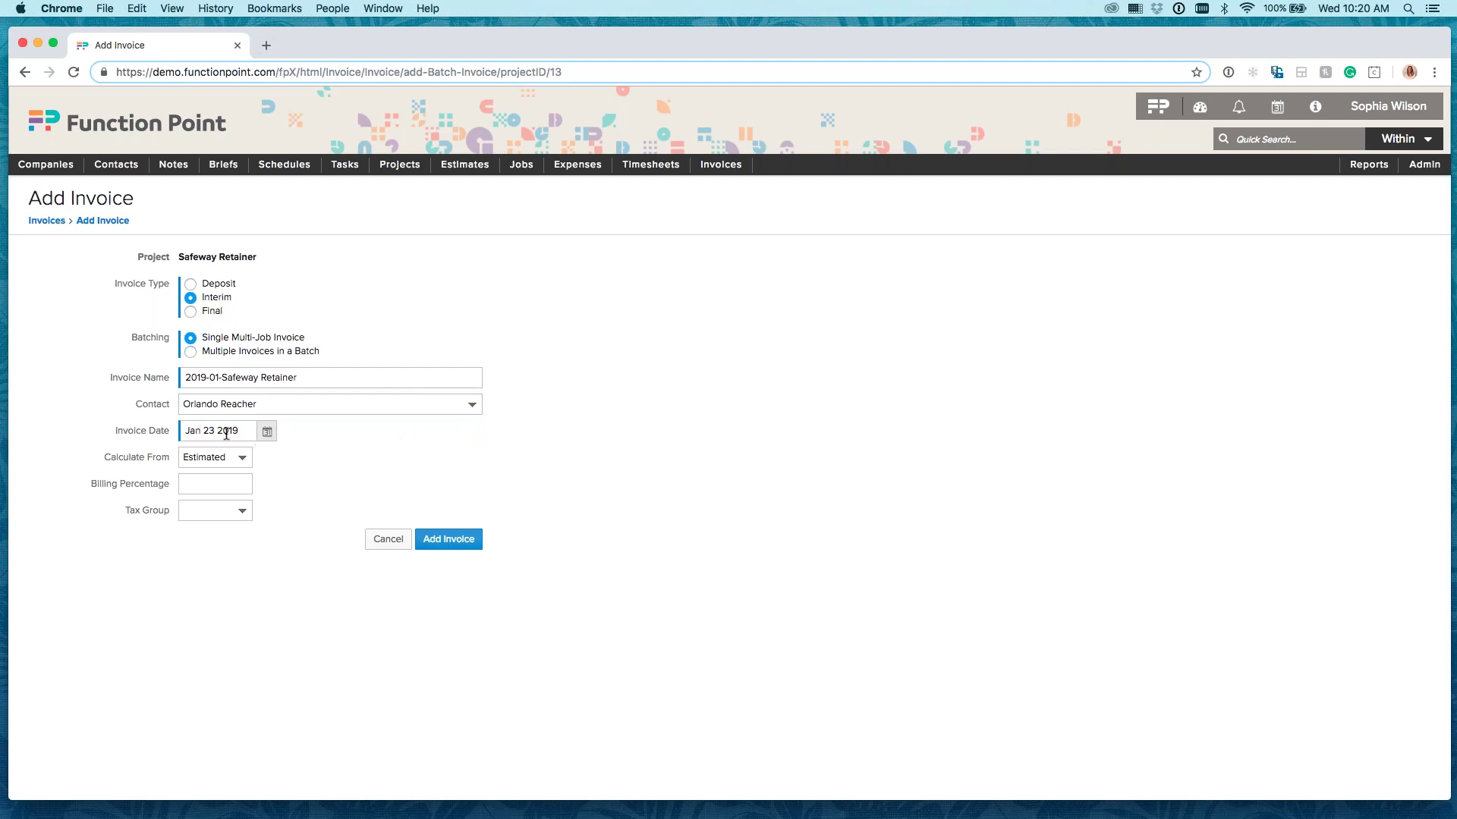
# Set the invoice date to Jan 31 2019 and add the single multi-job interim invoice calculated from Estimated
pyautogui.click(267, 431)
pyautogui.click(286, 582)
pyautogui.click(192, 484)
pyautogui.click(351, 490)
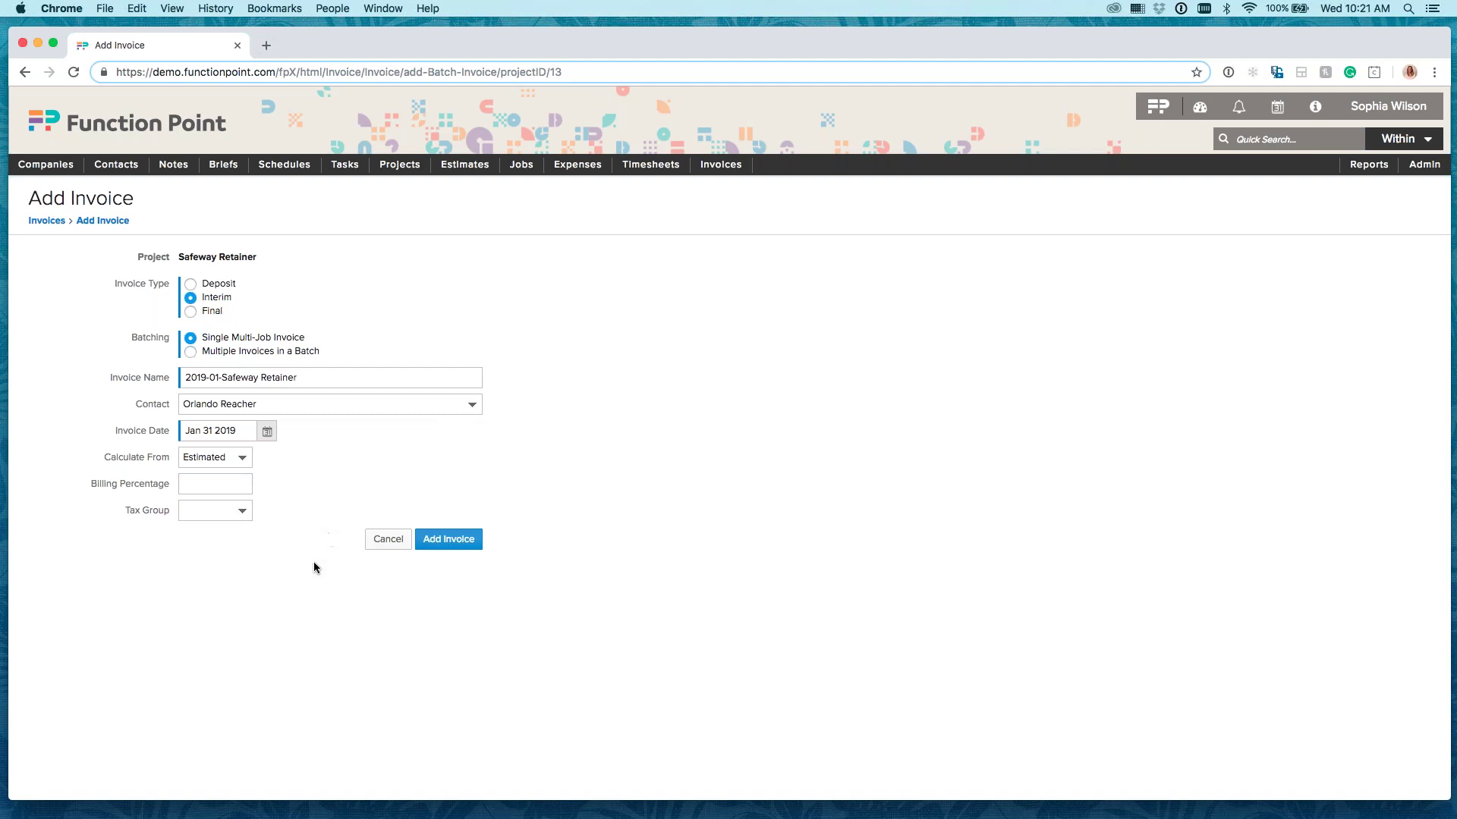
pyautogui.click(452, 539)
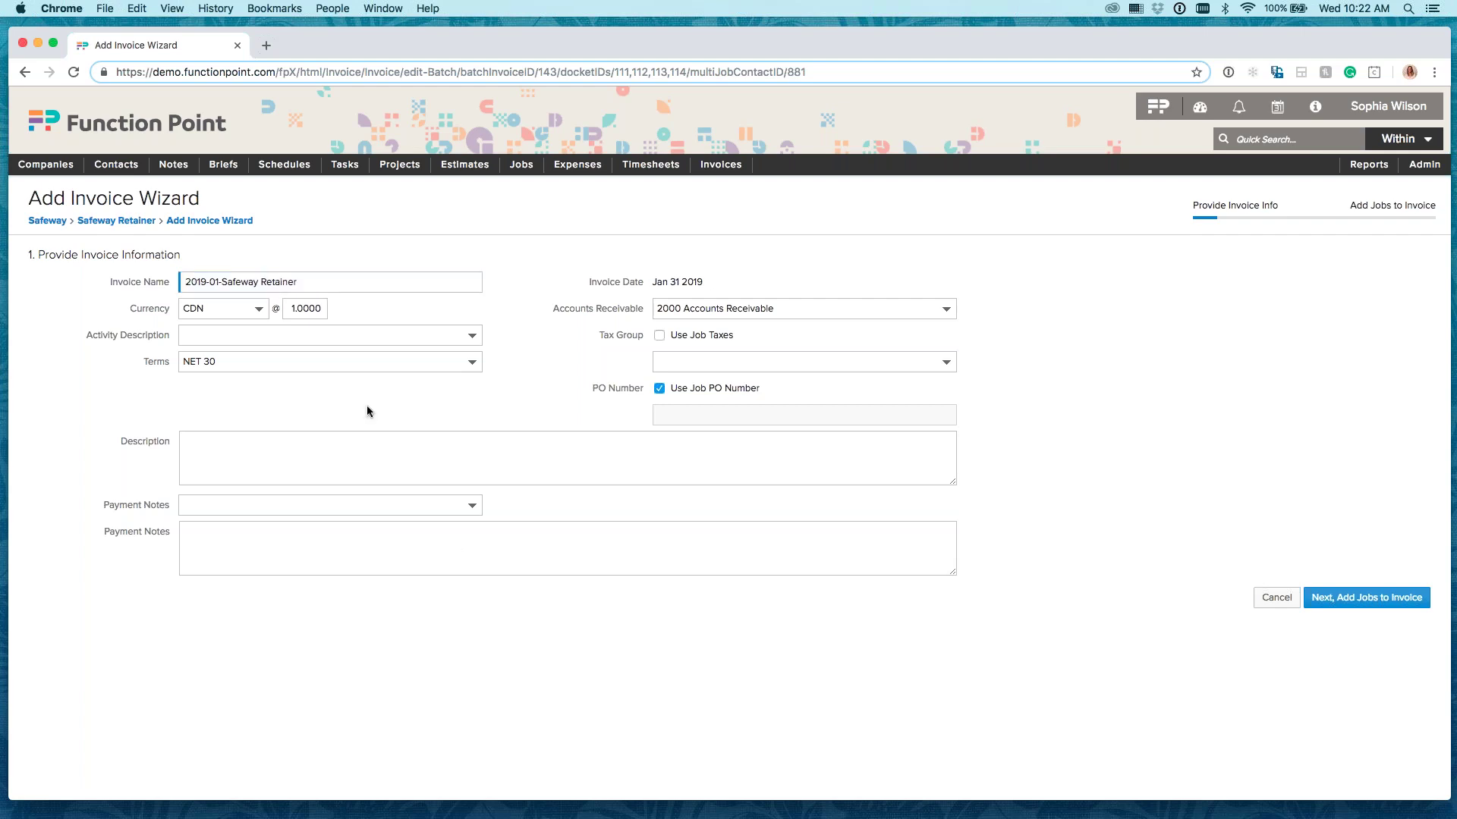
# Review the Activity Description, Payment Notes and Accounts Receivable options for the invoice without changing them
pyautogui.click(470, 337)
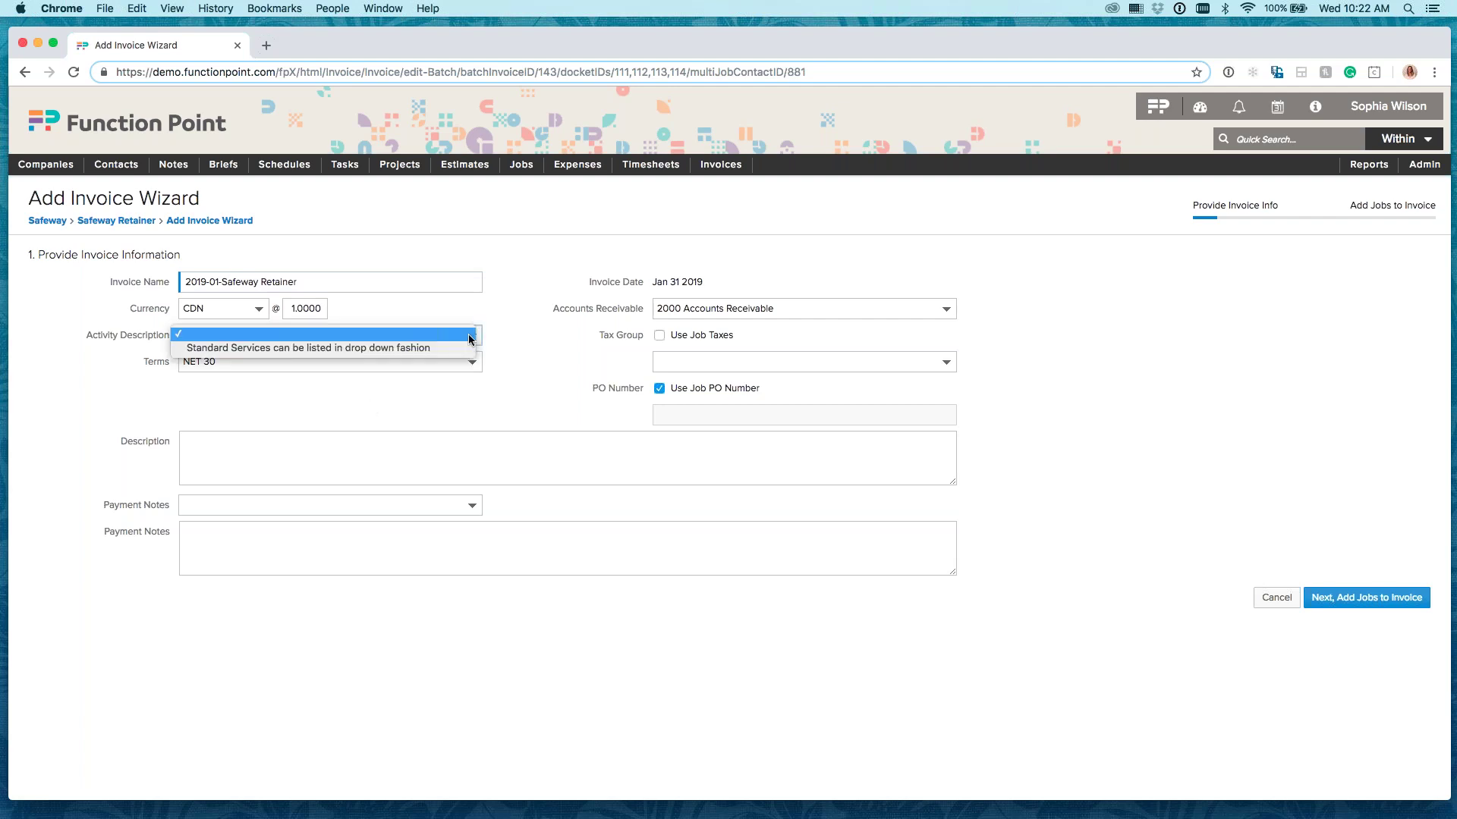
pyautogui.click(508, 336)
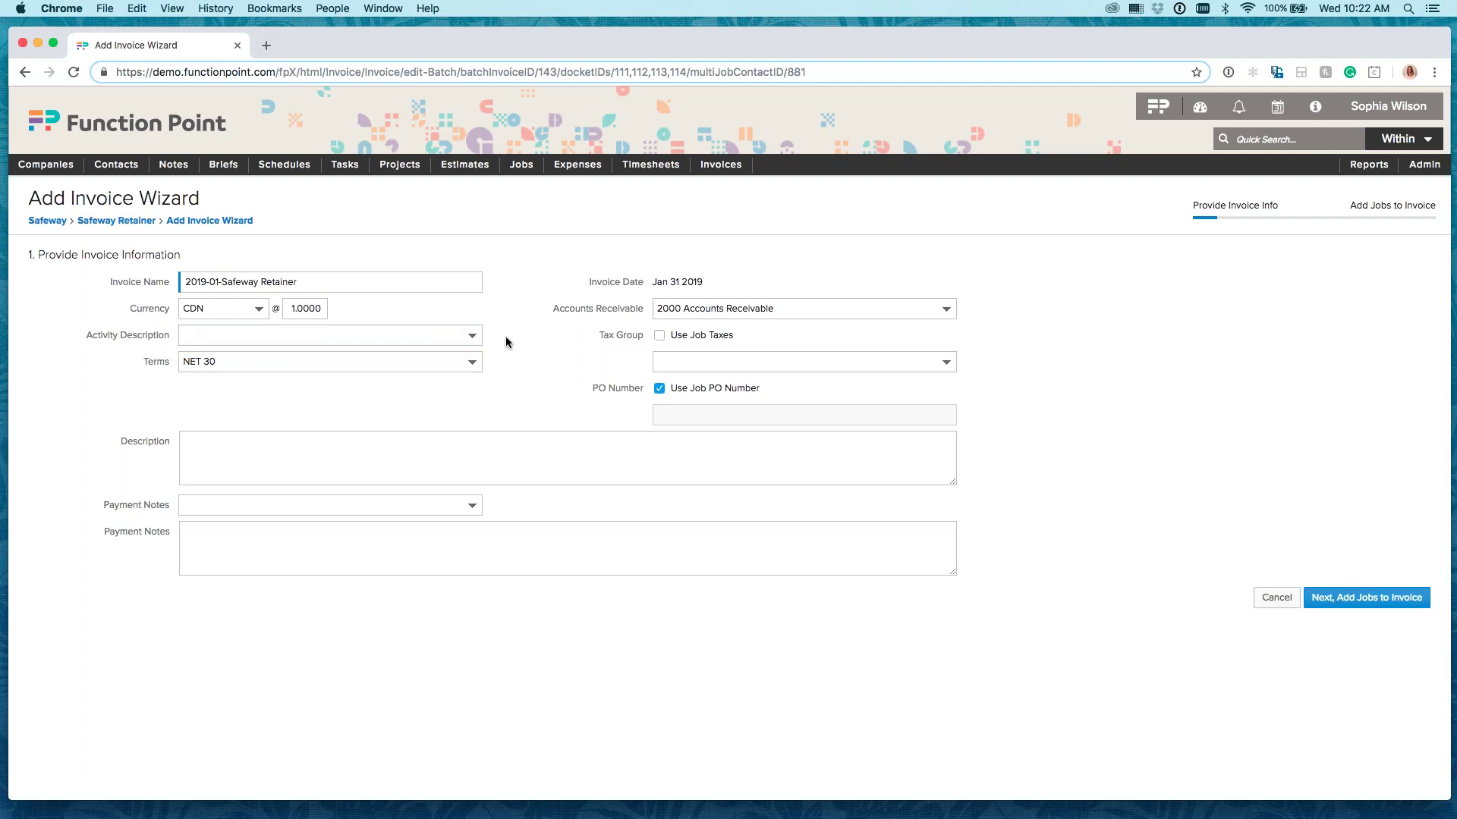
pyautogui.click(462, 504)
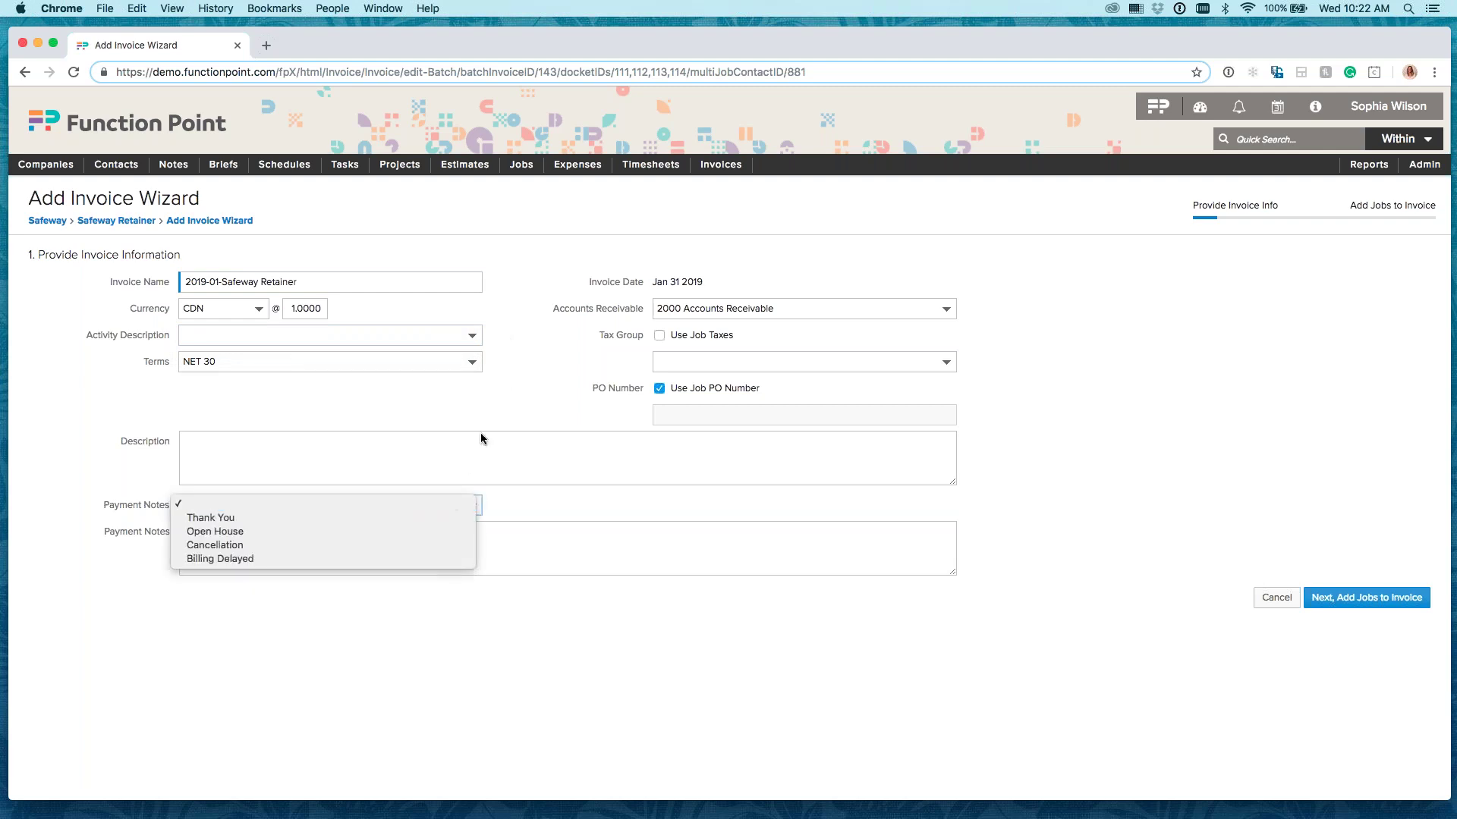
pyautogui.click(487, 404)
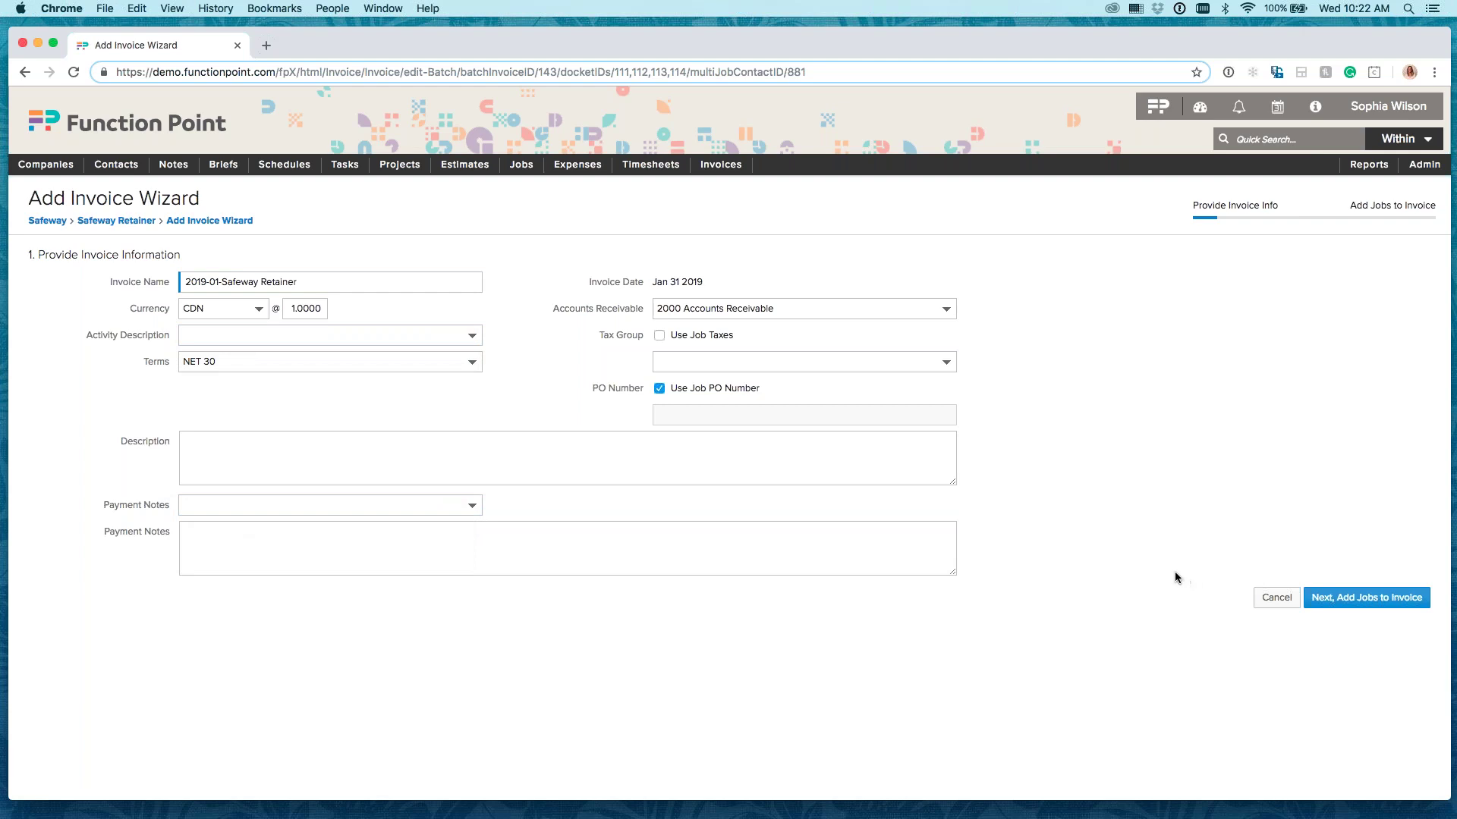
pyautogui.click(941, 308)
pyautogui.click(1003, 315)
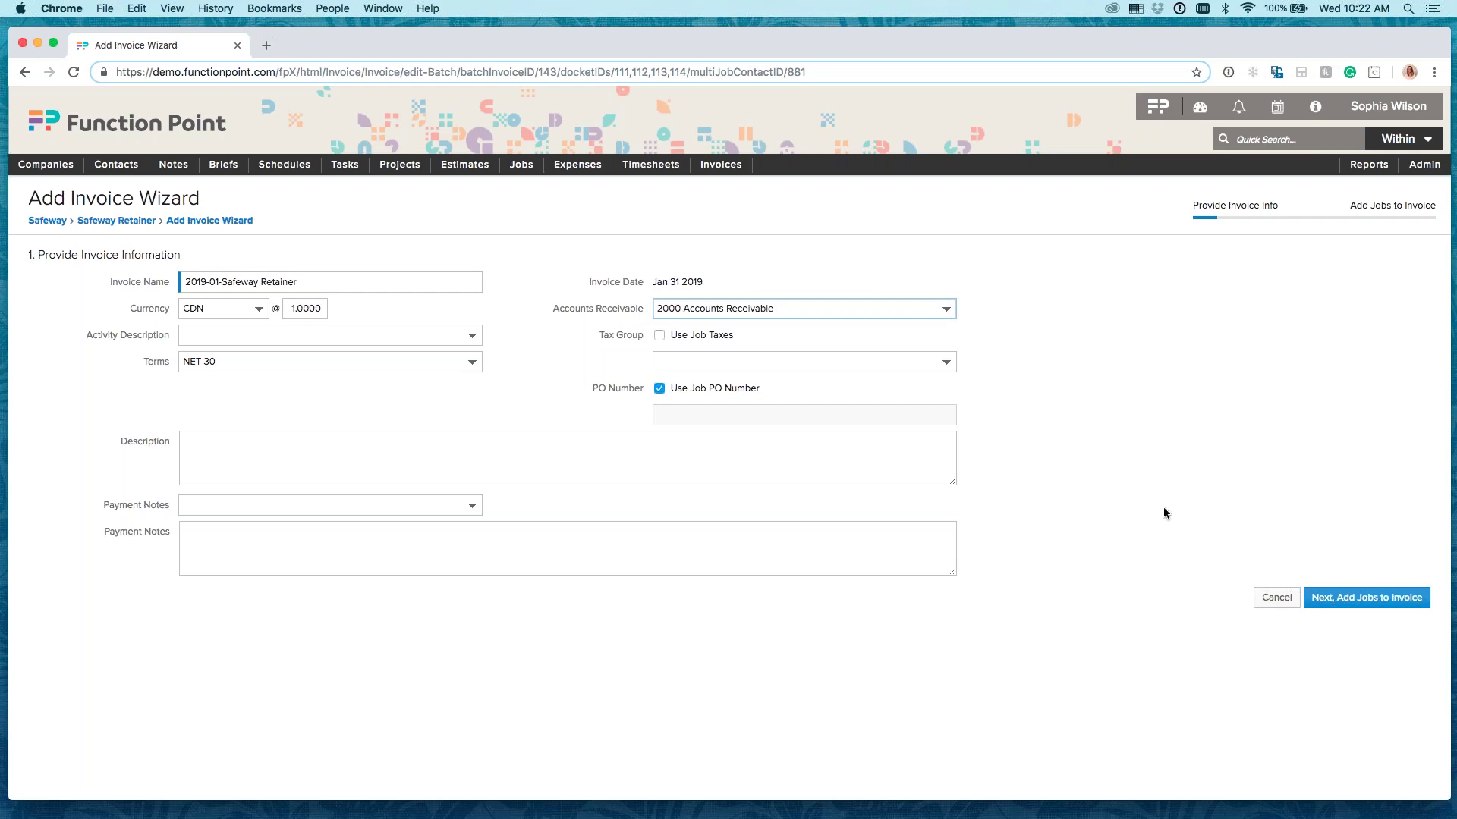
# Proceed to the job selection stage of the invoice and include all of the project's jobs
pyautogui.click(1366, 597)
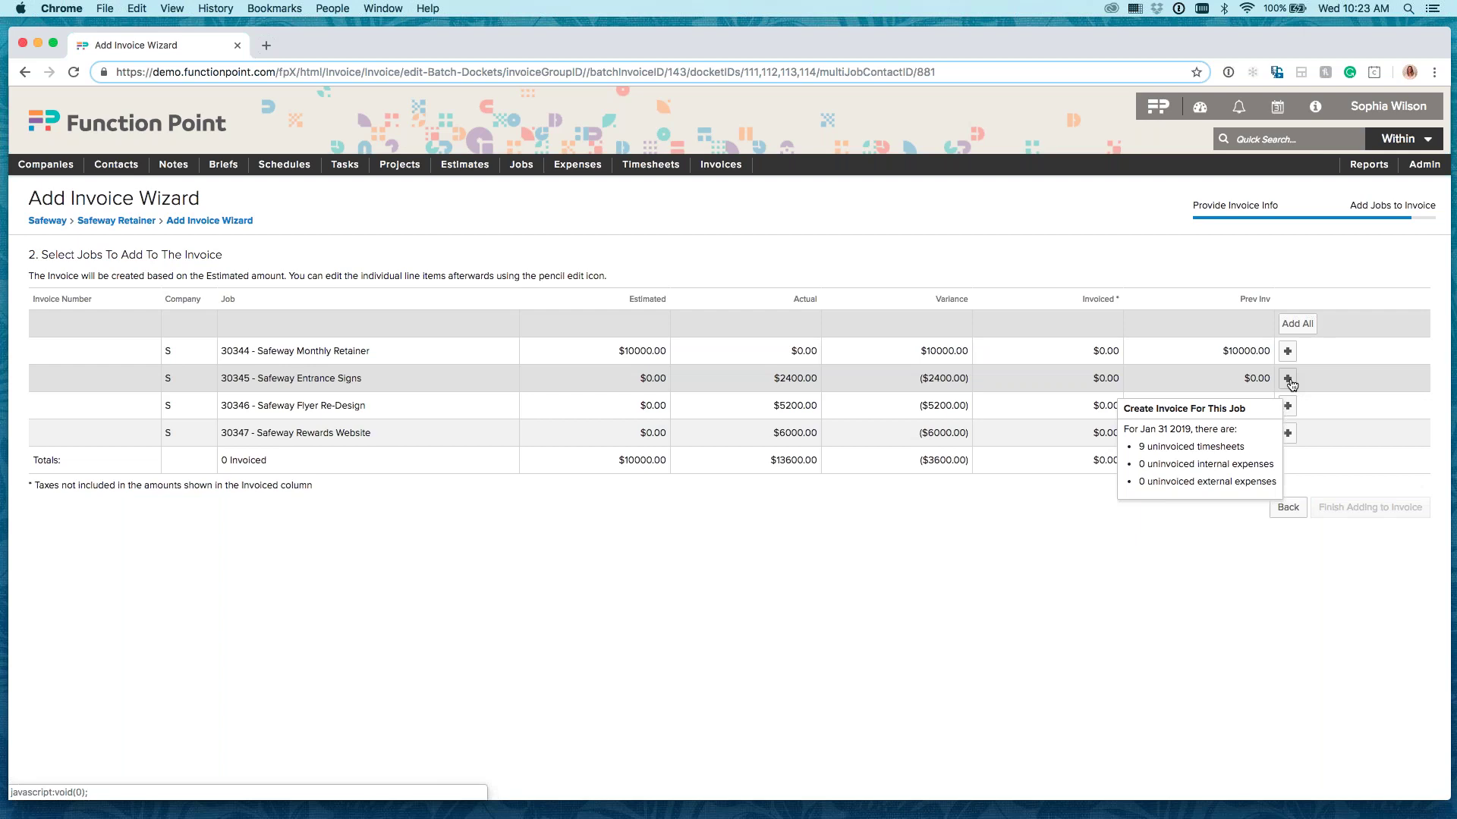
pyautogui.click(1297, 324)
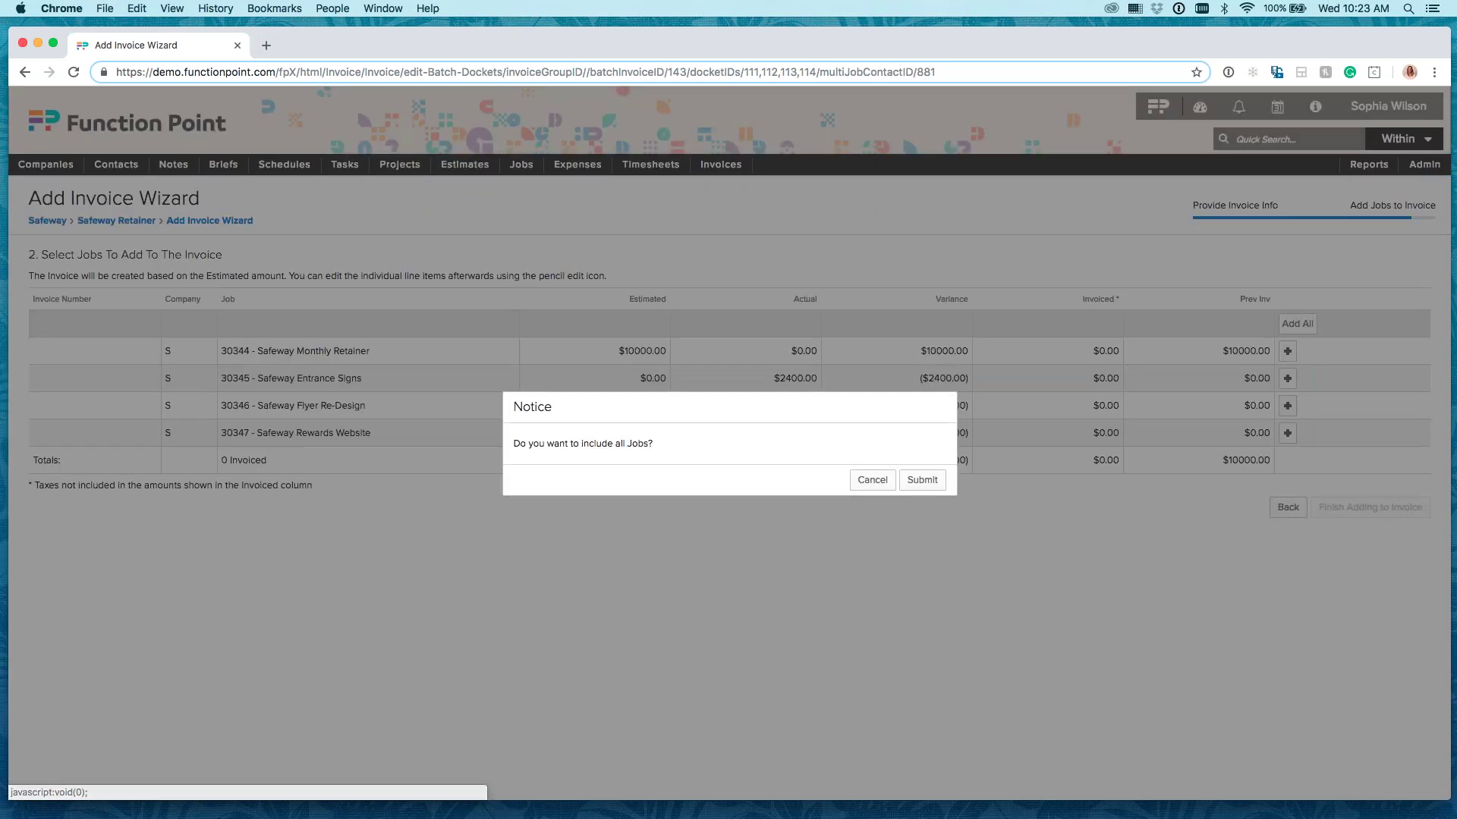
pyautogui.click(918, 486)
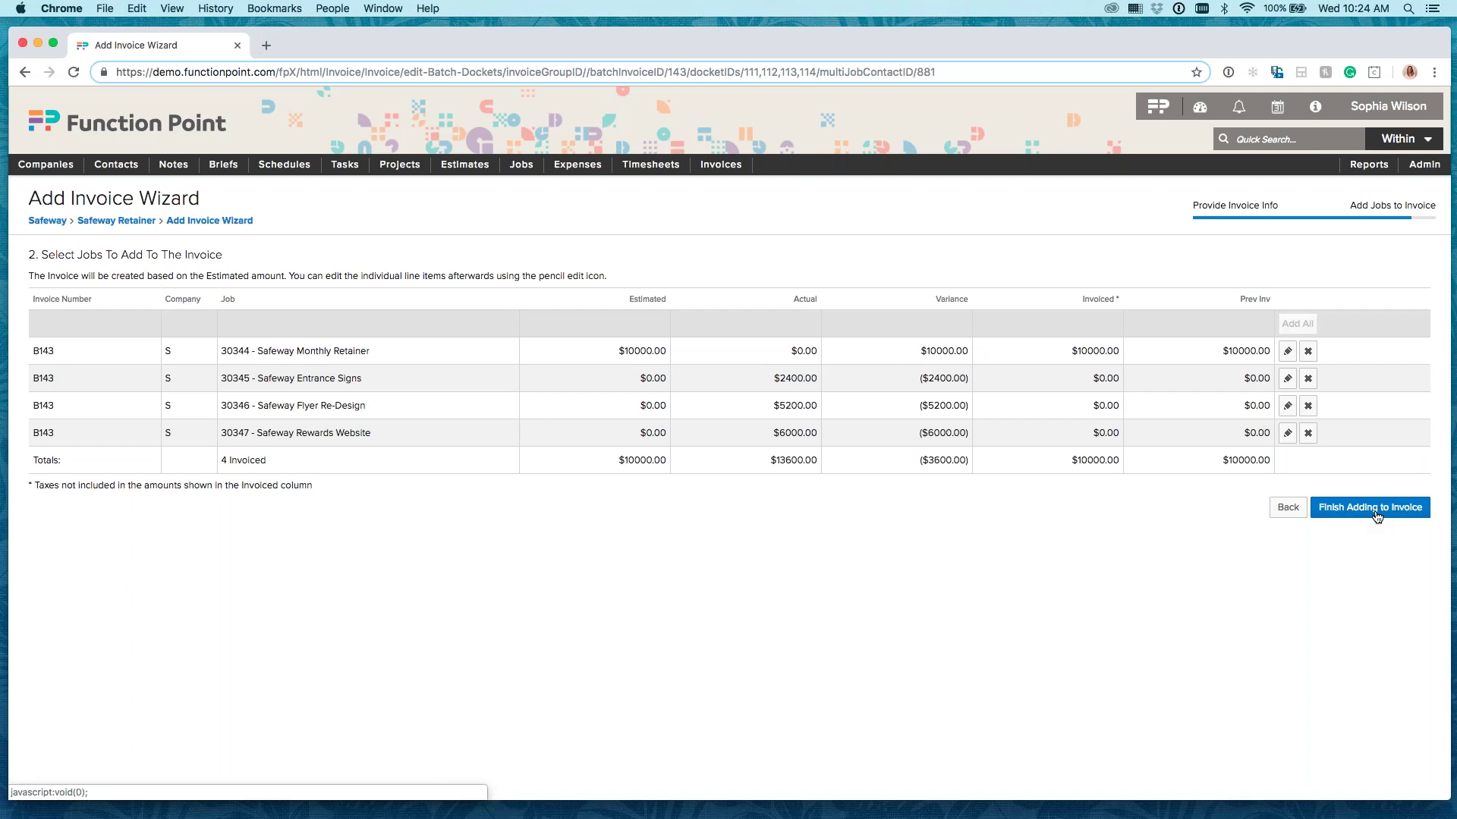
# Open the invoice lines of the Safeway Monthly Retainer job and set the billing percentage to 50
pyautogui.click(1289, 353)
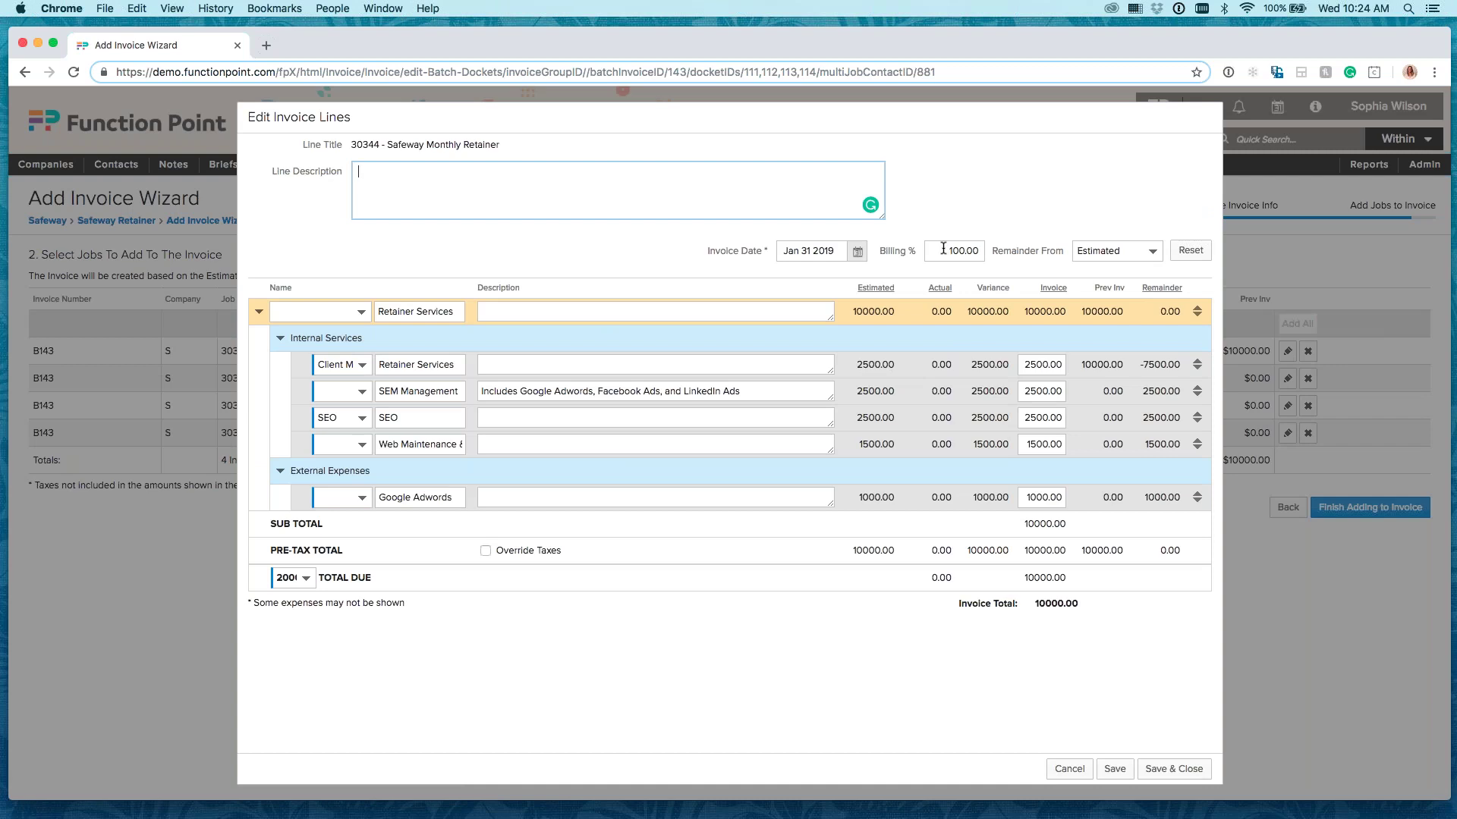
pyautogui.moveTo(943, 249); pyautogui.dragTo(1024, 253)
pyautogui.write('50')
pyautogui.click(1103, 199)
pyautogui.click(1178, 252)
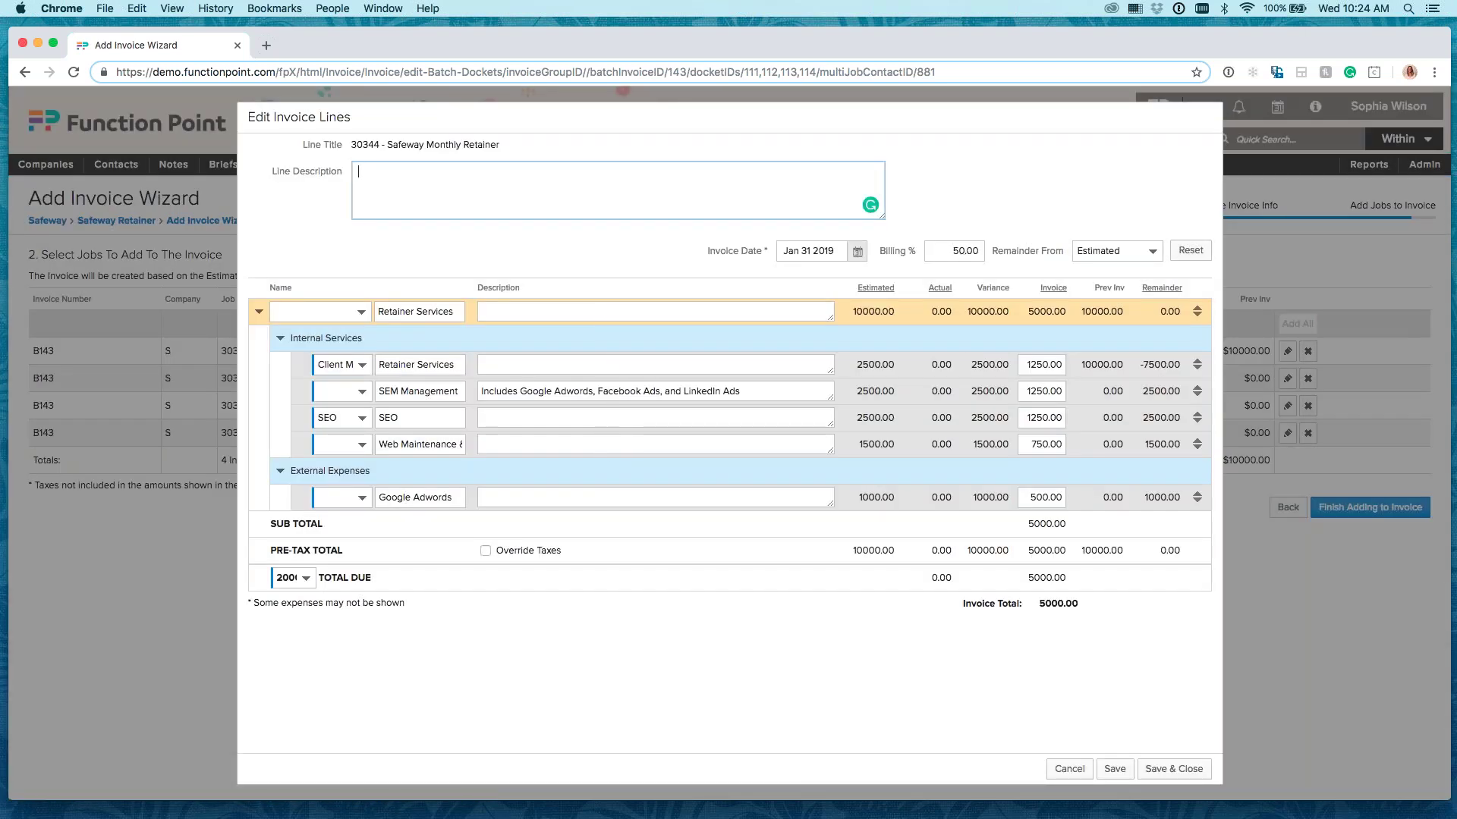
# Assign names starting with "Art Direc", "Docume" and "Digital L" to the SEM Management, Web Maintenance and Google Adwords lines respectively
pyautogui.click(353, 391)
pyautogui.click(351, 448)
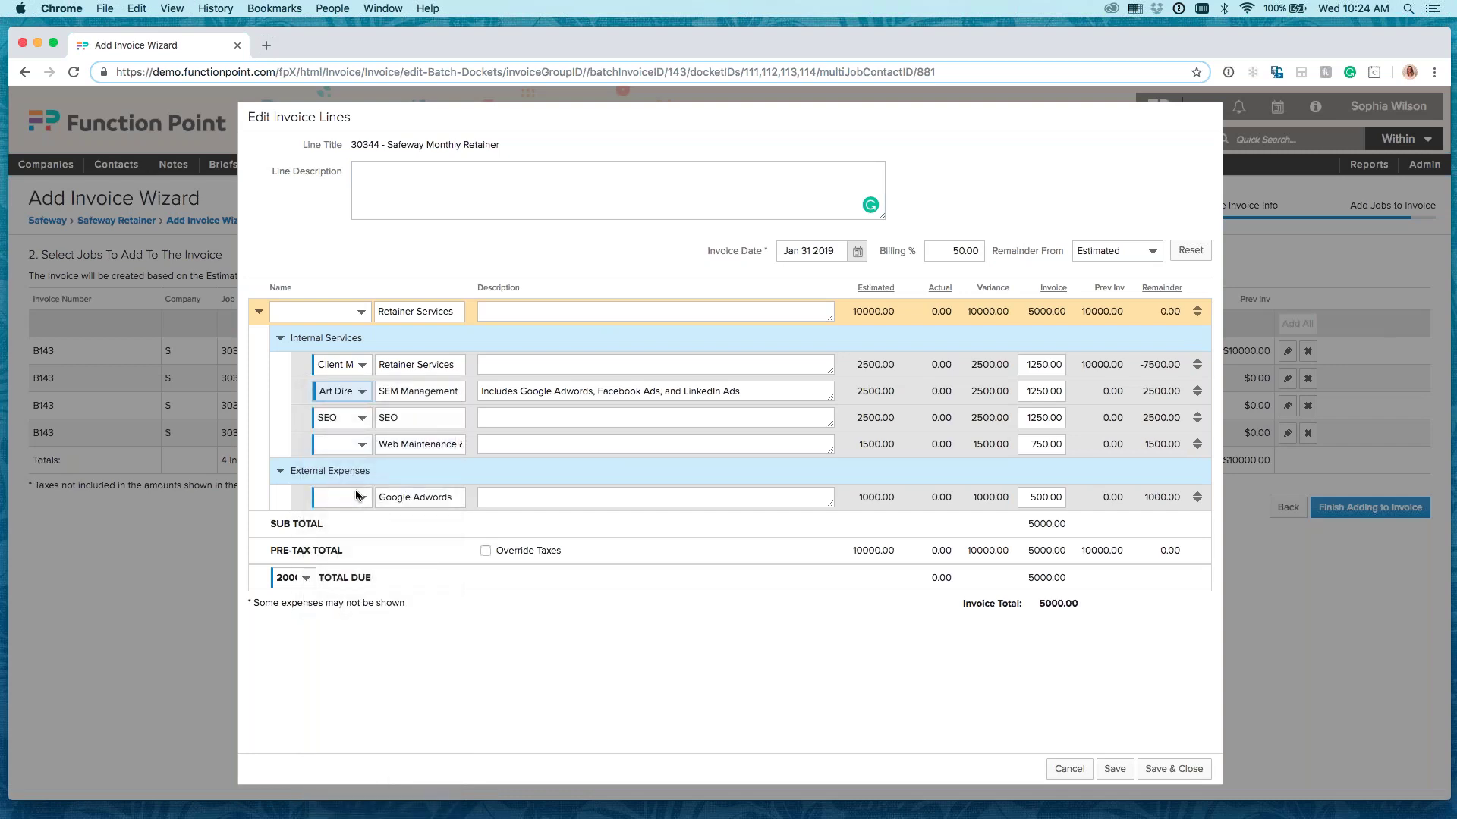
pyautogui.click(362, 444)
pyautogui.scroll(-2, 356, 592)
pyautogui.click(358, 552)
pyautogui.click(362, 502)
pyautogui.click(356, 640)
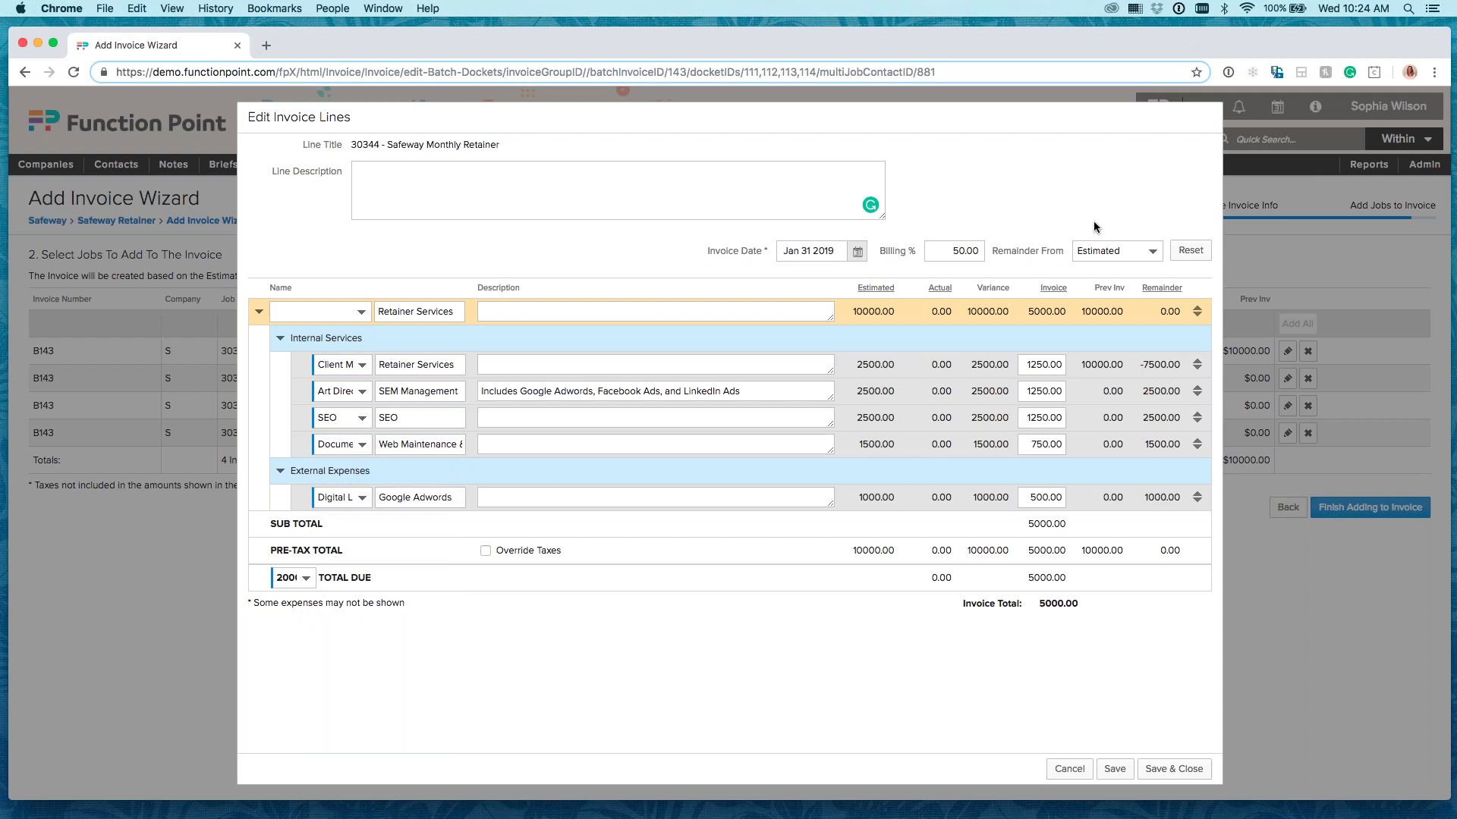
# Try filling the invoice amounts from Actual, refill them from Estimated, and save the Safeway Monthly Retainer lines
pyautogui.moveTo(932, 396)
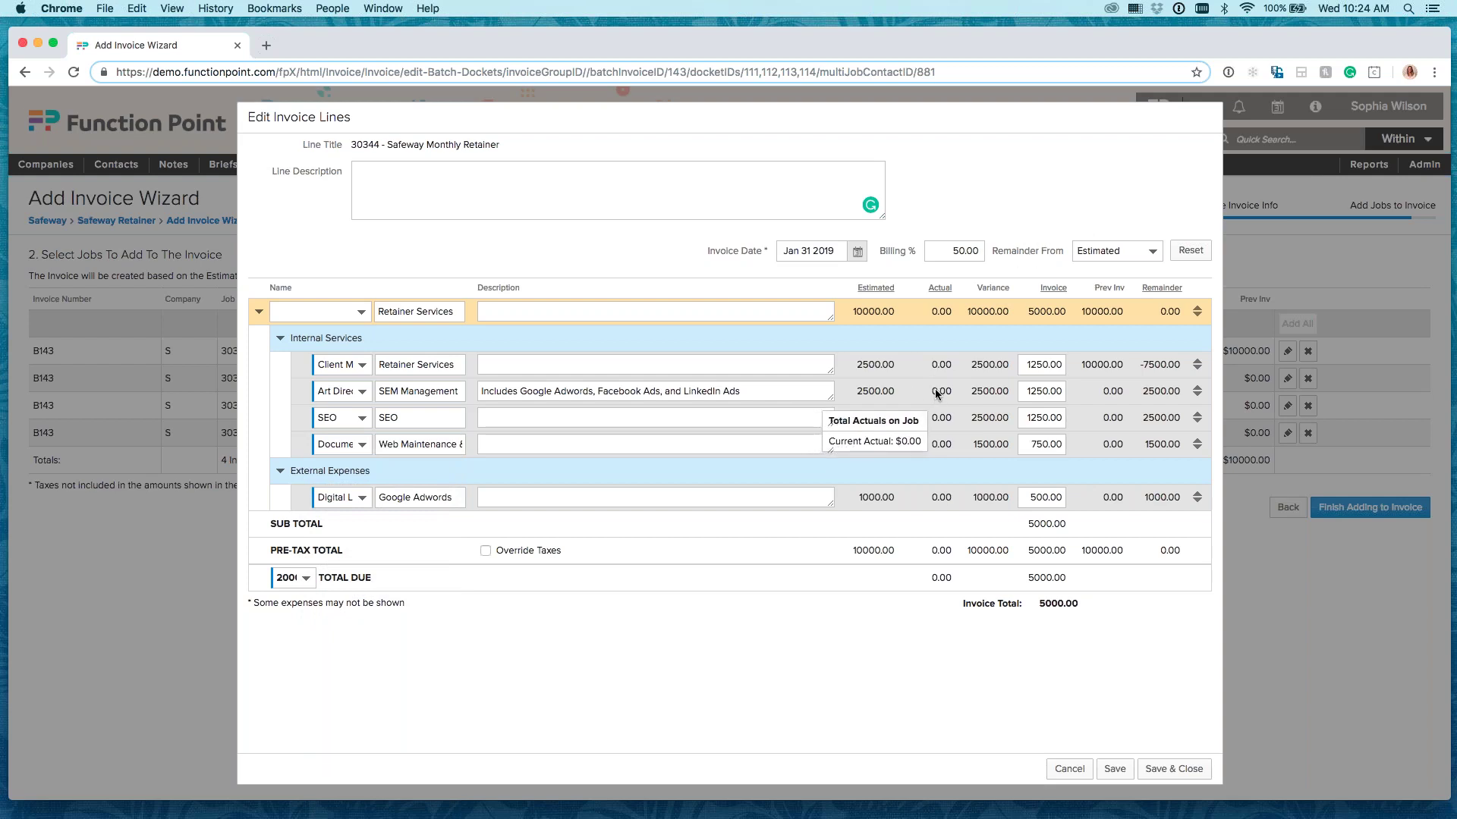
pyautogui.moveTo(1024, 365); pyautogui.dragTo(1085, 369)
pyautogui.click(1096, 372)
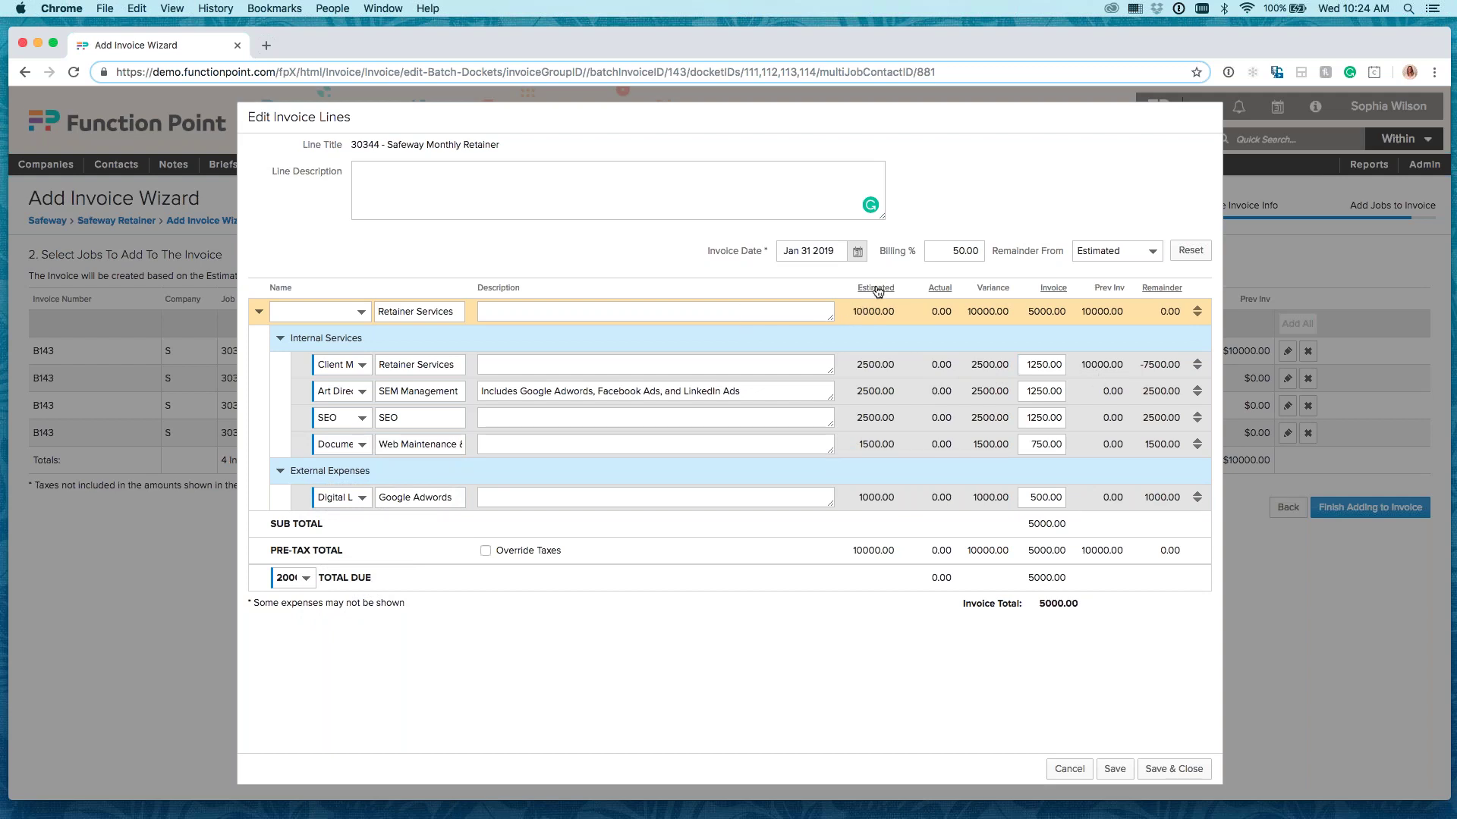
pyautogui.click(941, 291)
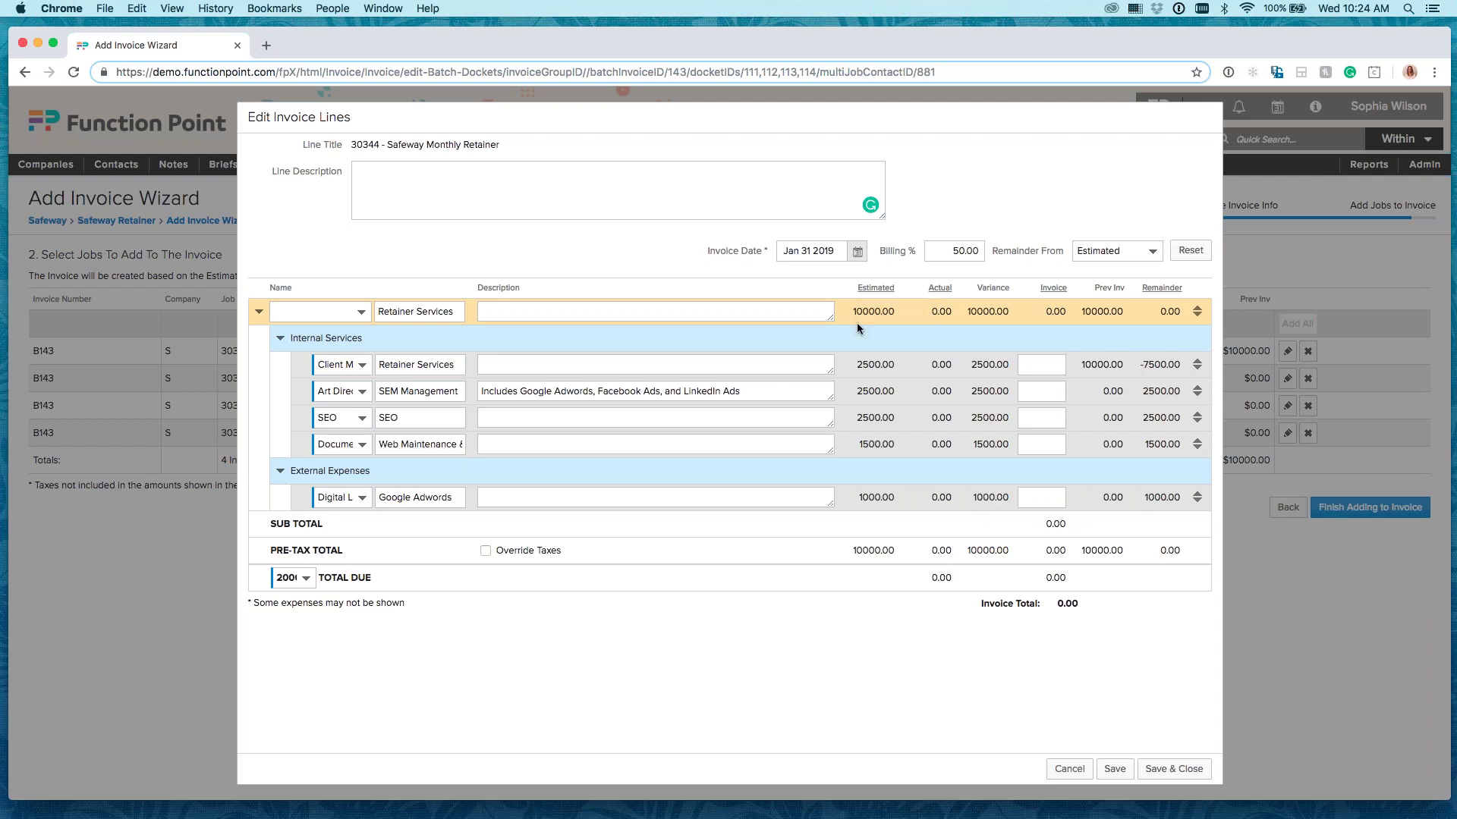
pyautogui.click(871, 291)
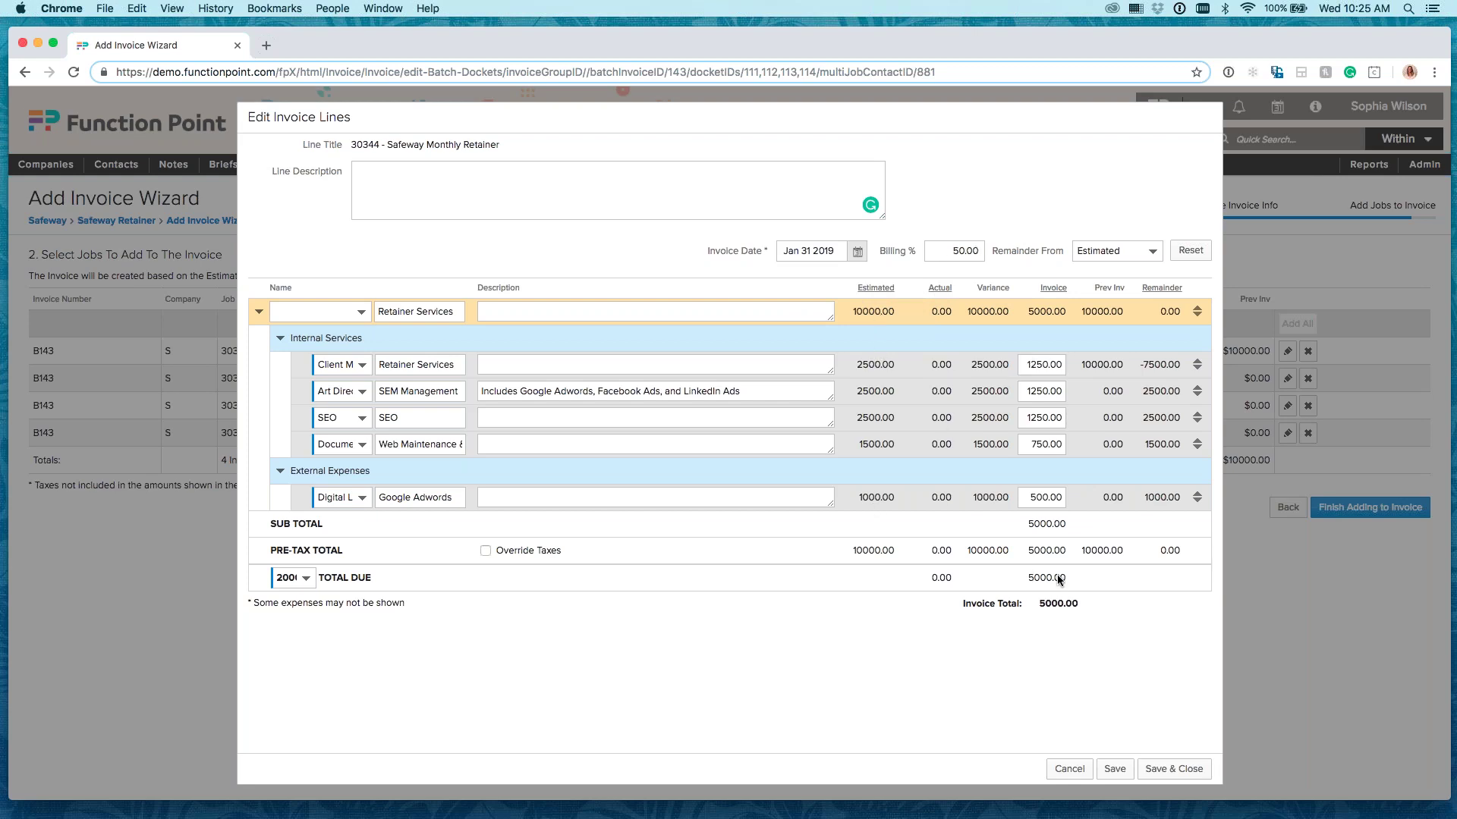
pyautogui.click(1113, 770)
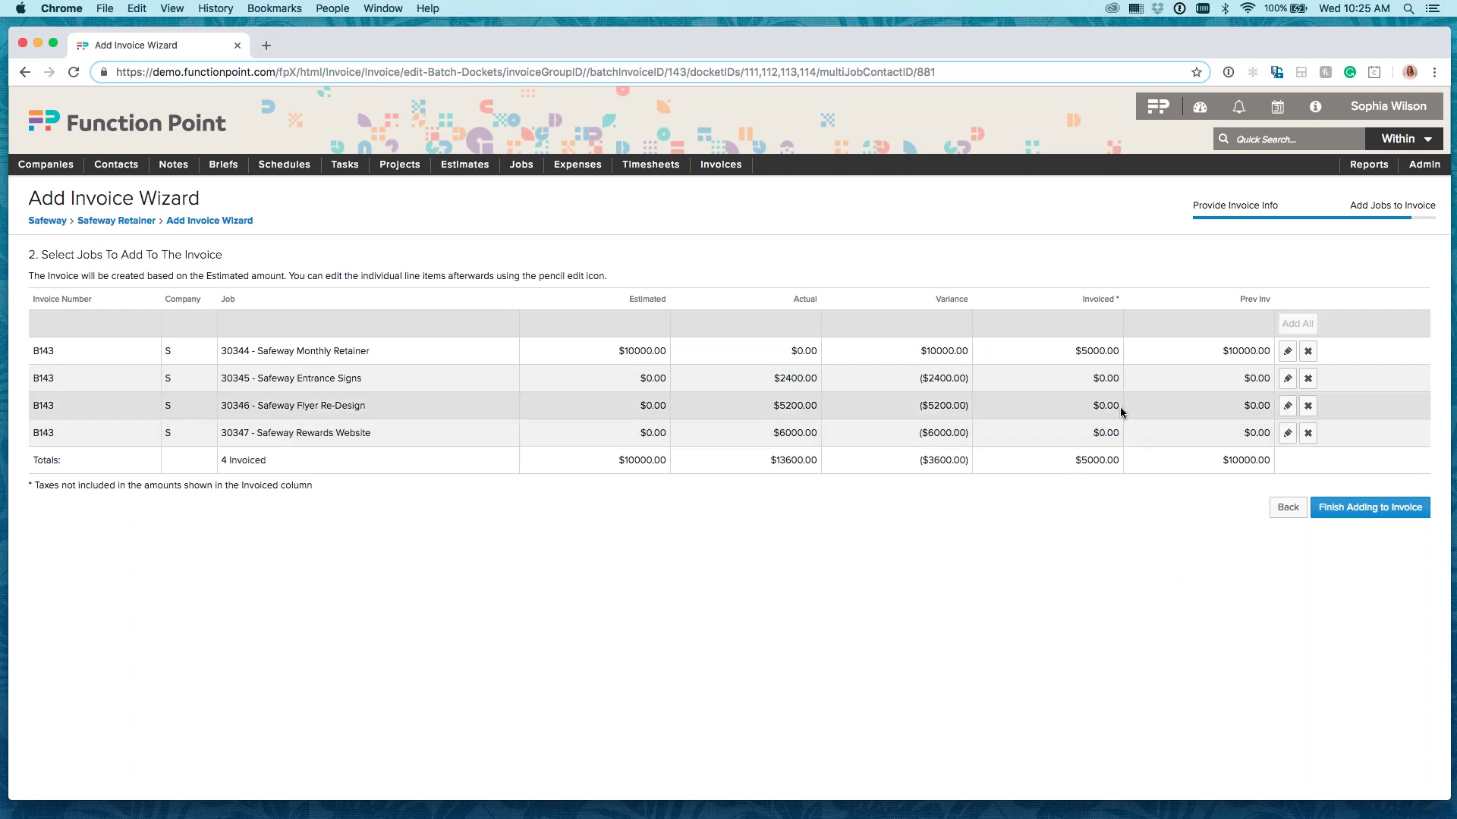
# Set the invoice amount of the Design line in the Safeway Entrance Signs job to 500 and save the lines
pyautogui.click(1287, 379)
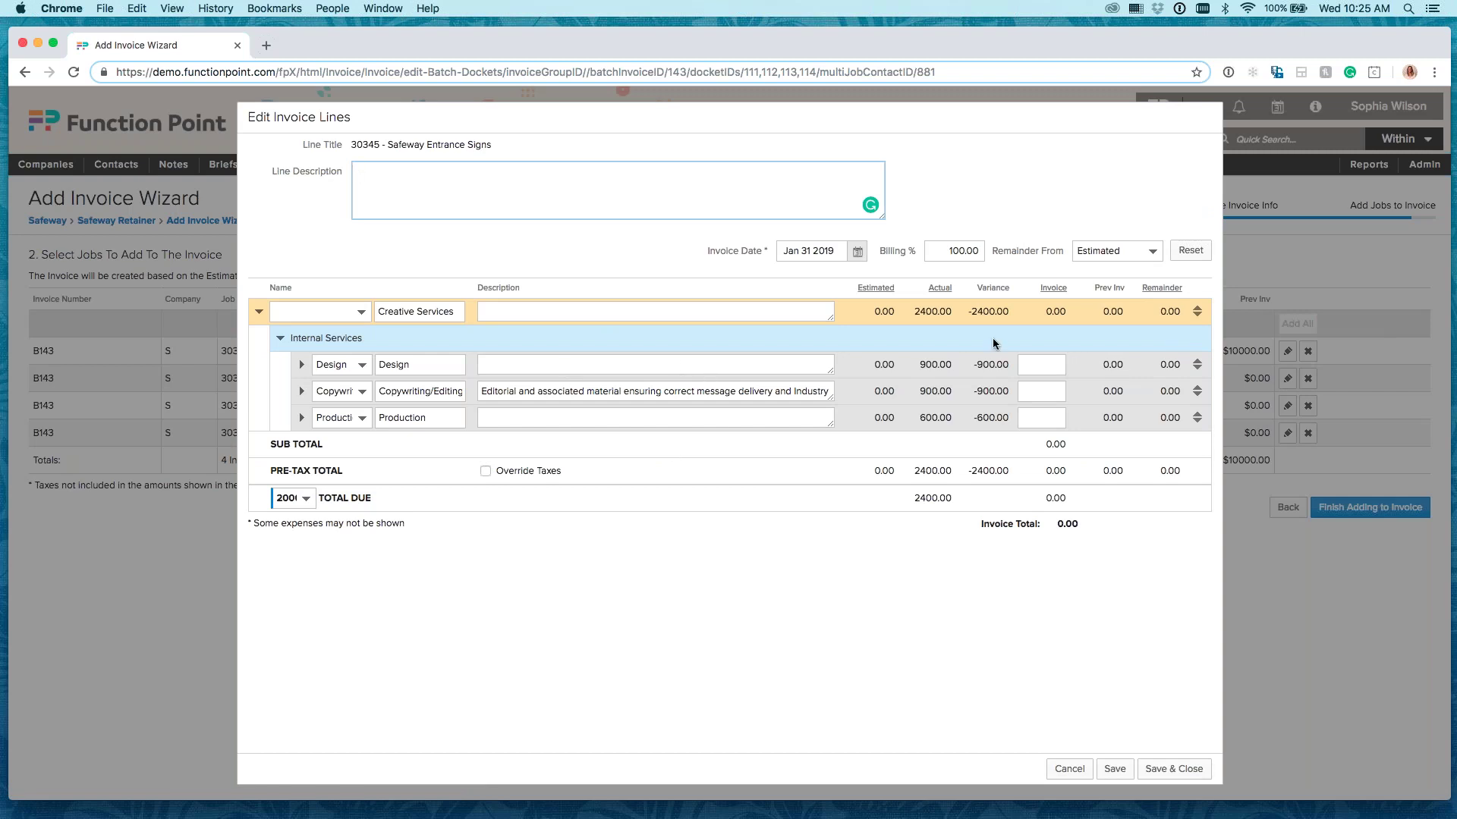
pyautogui.click(1044, 364)
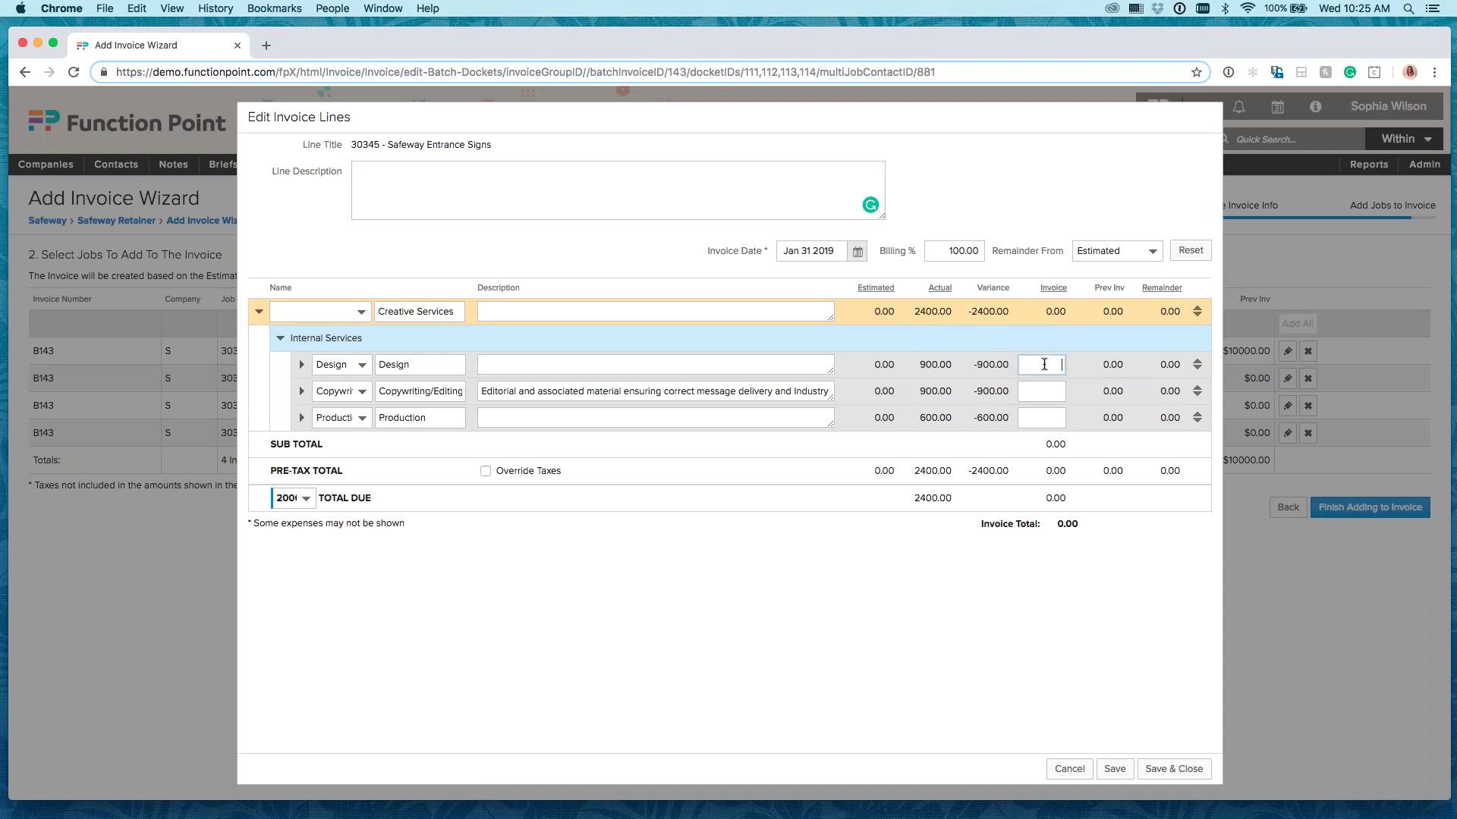
pyautogui.write('500')
pyautogui.click(897, 517)
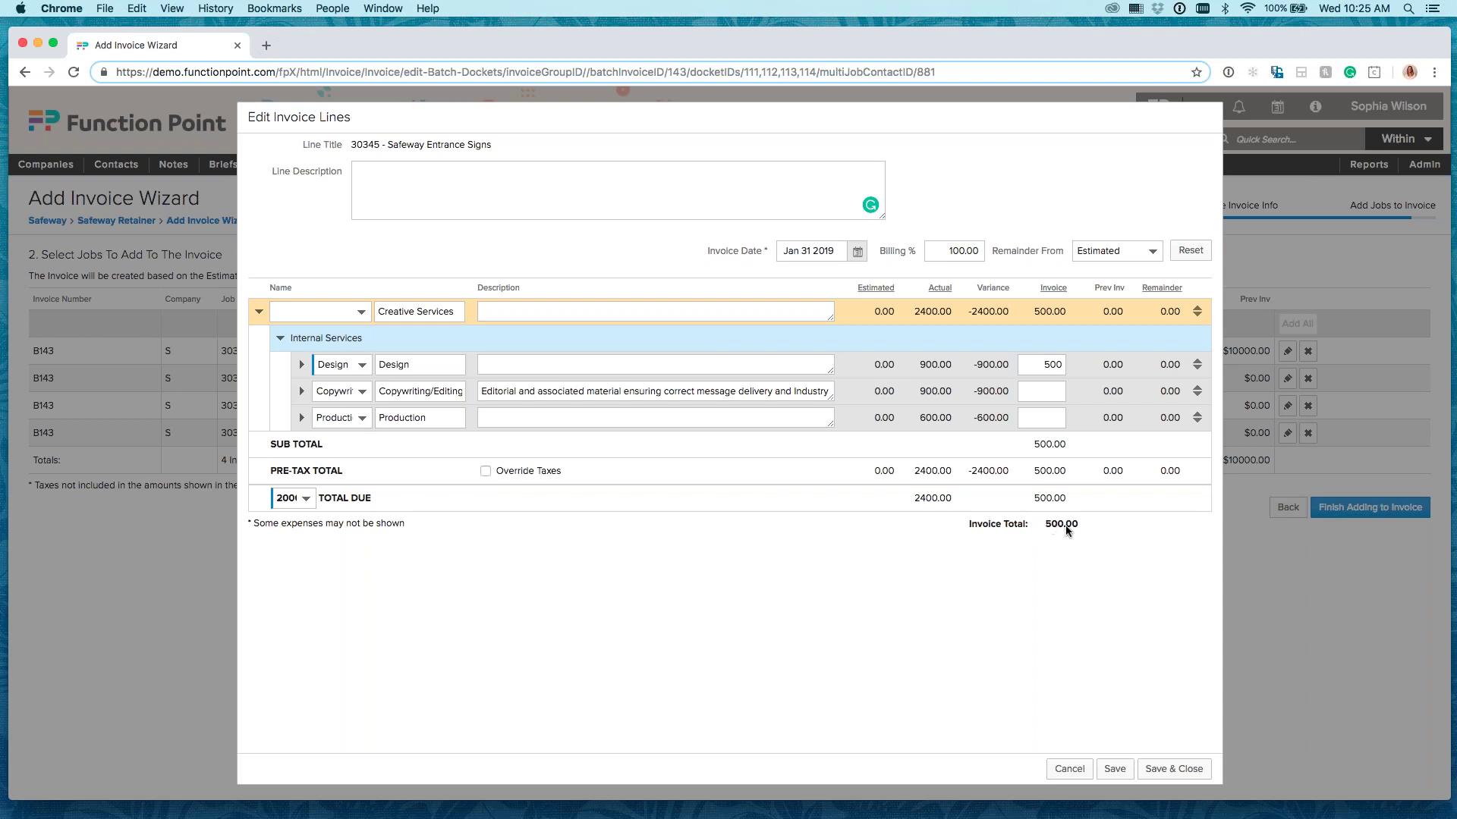
pyautogui.click(1115, 771)
pyautogui.click(1174, 769)
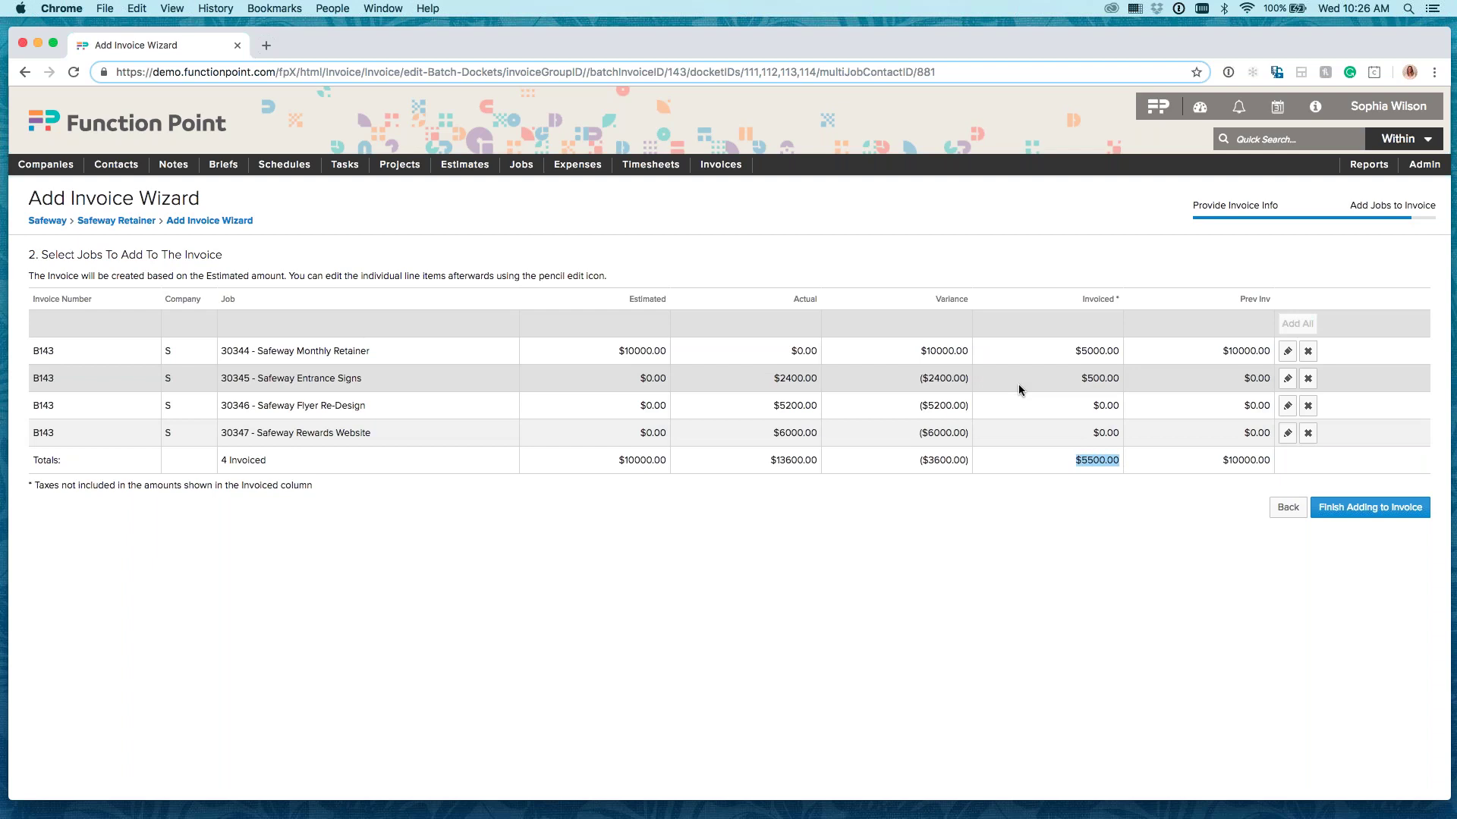
# Finish adding jobs to the Safeway multi-job invoice and view the jobs it includes
pyautogui.click(1017, 547)
pyautogui.click(1354, 508)
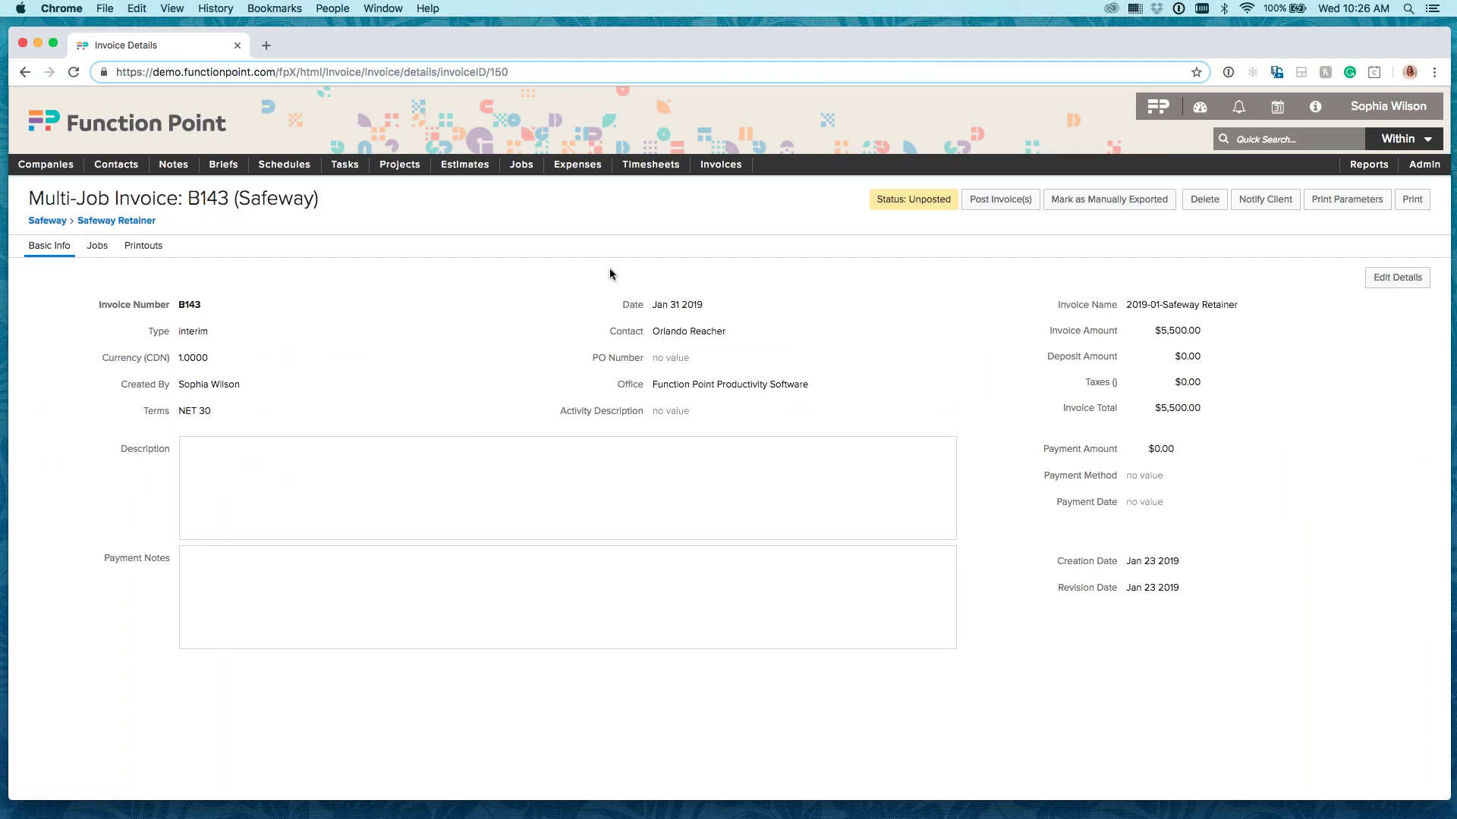
pyautogui.click(97, 246)
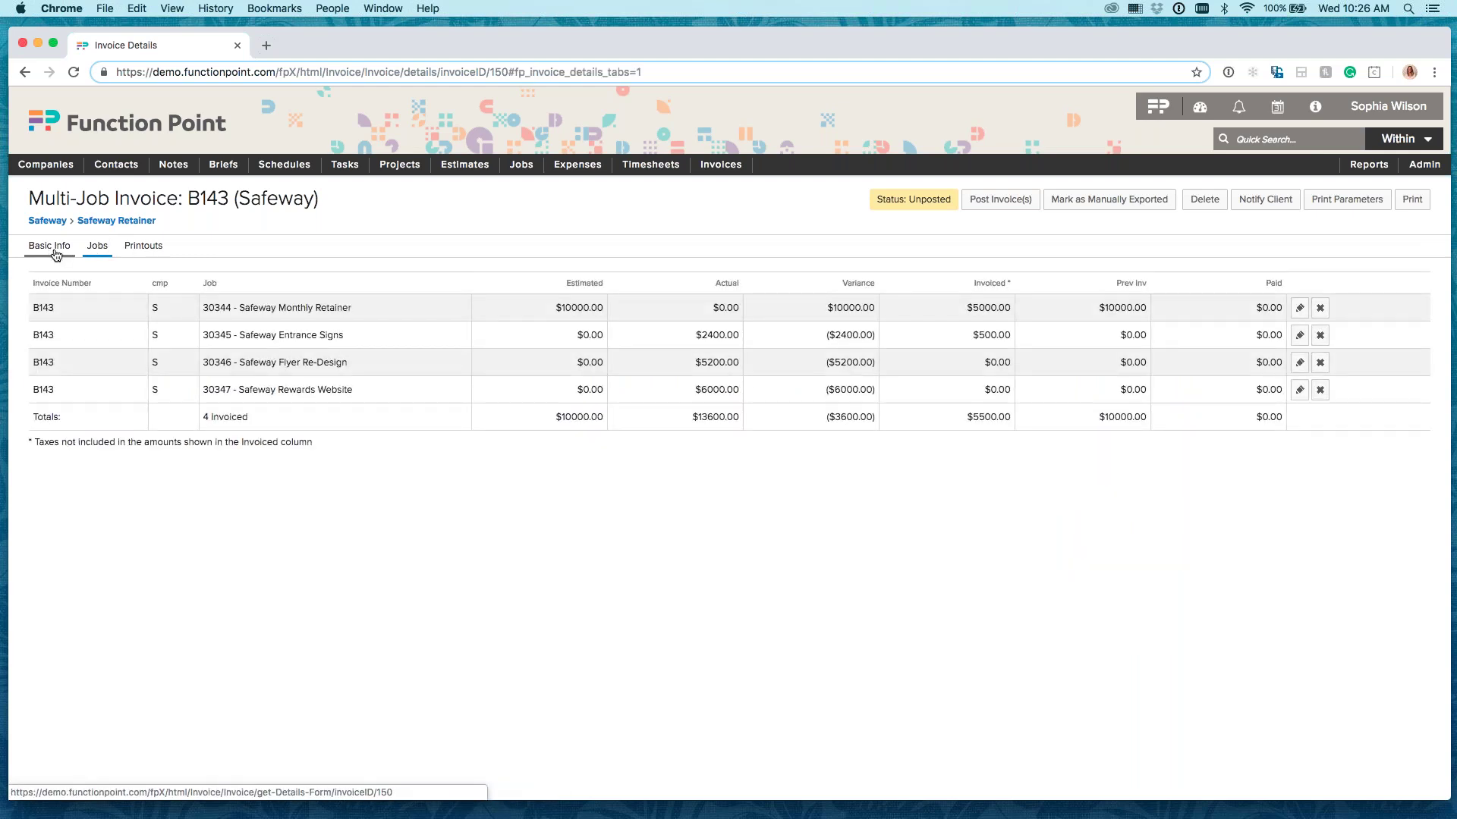
# Preview the printable invoice, check the Safeway Monthly Retainer and Safeway Entrance Signs lines, and close the preview
pyautogui.click(1415, 208)
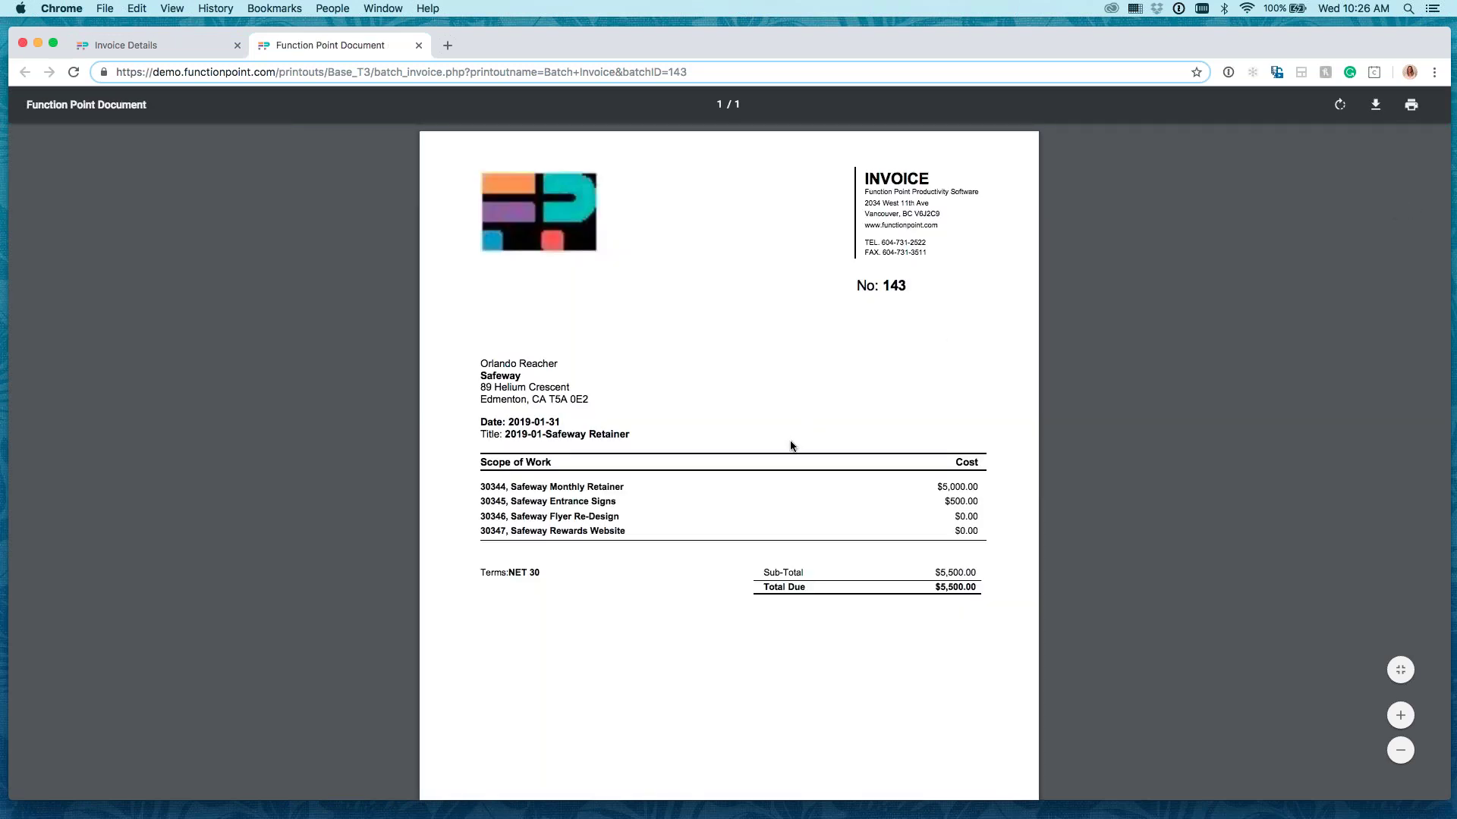
pyautogui.moveTo(490, 486); pyautogui.dragTo(637, 486)
pyautogui.click(637, 486)
pyautogui.moveTo(509, 501); pyautogui.dragTo(615, 502)
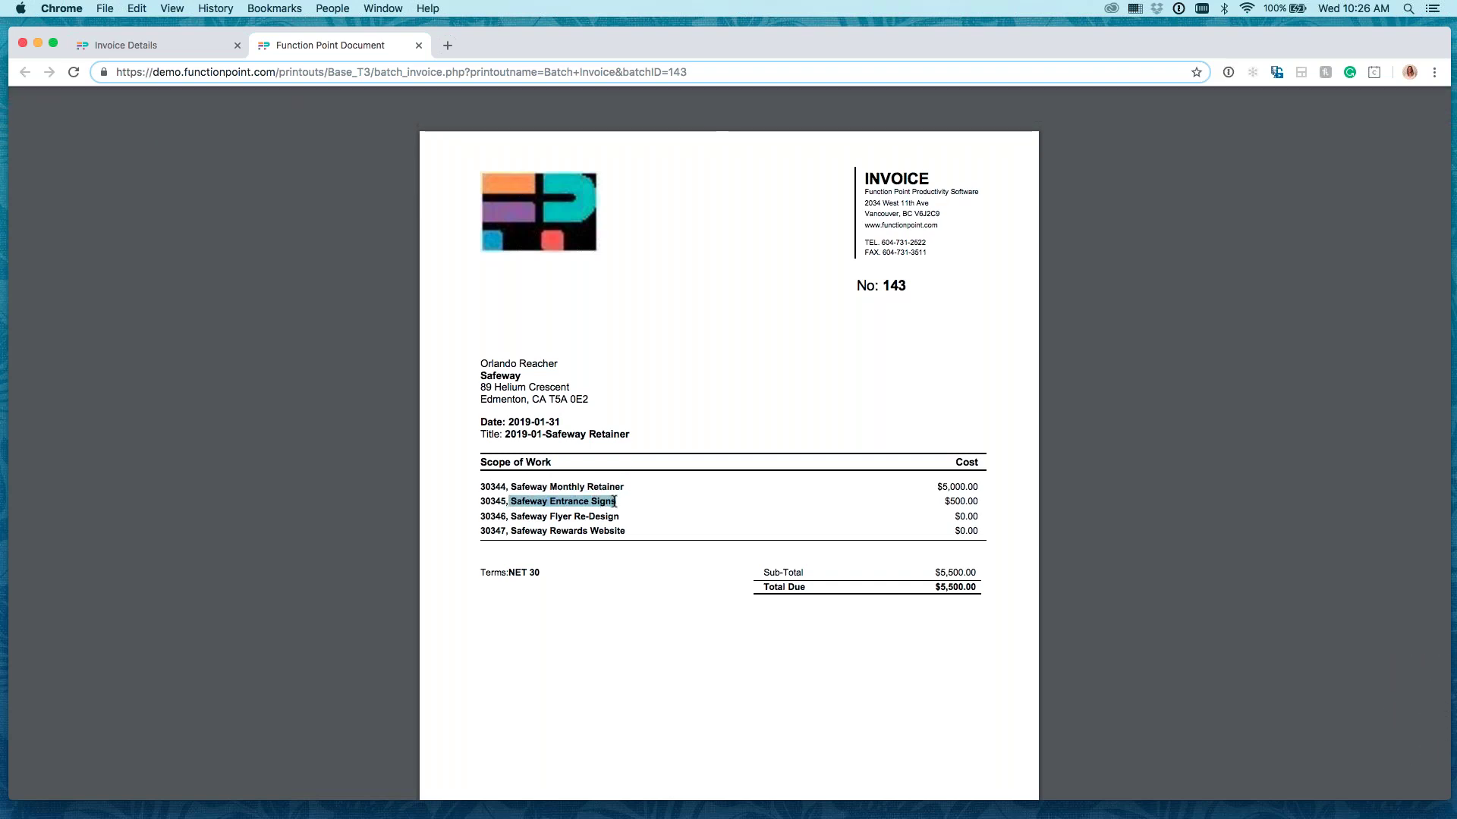
pyautogui.click(625, 501)
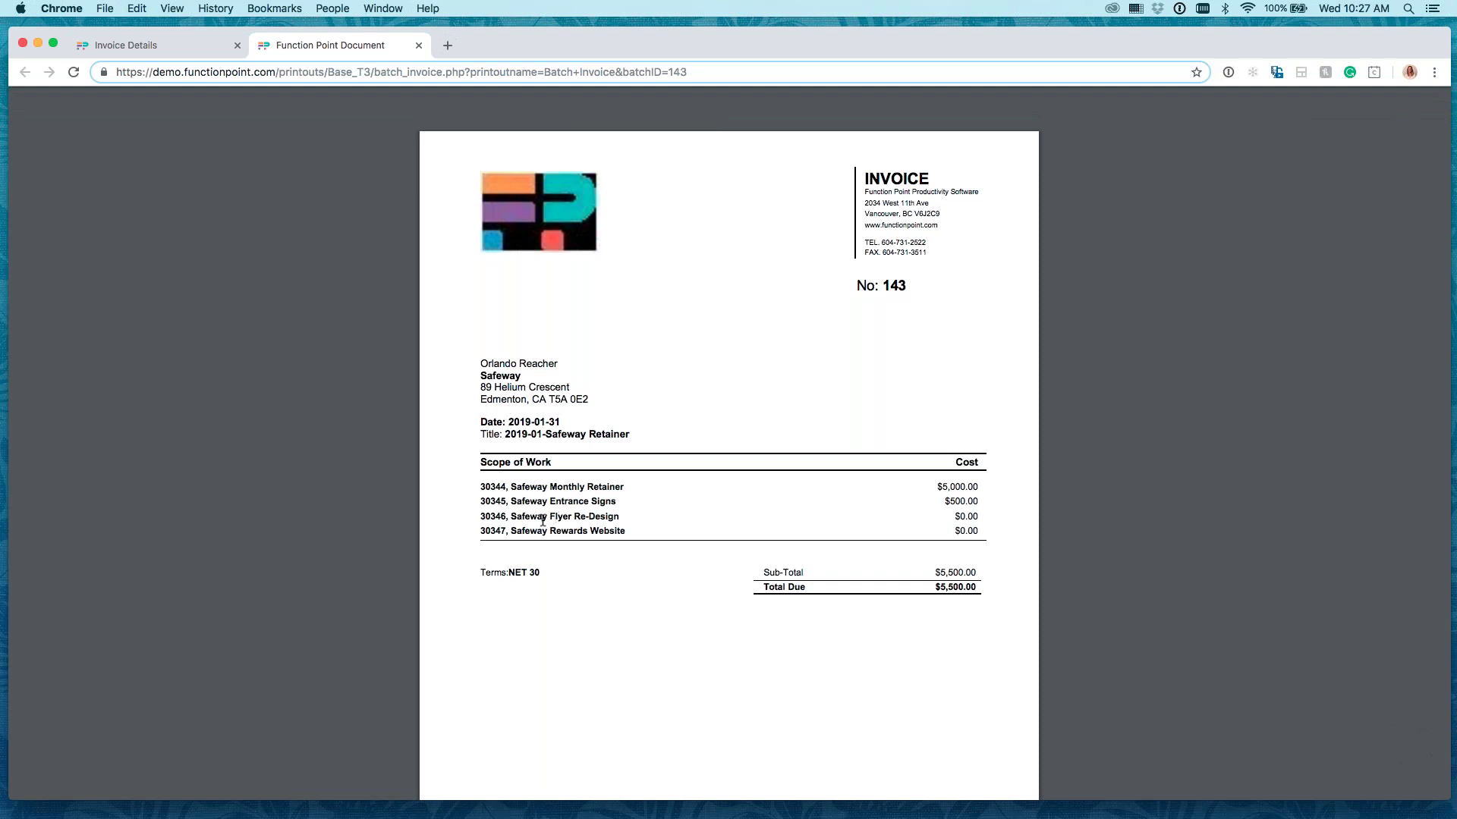
pyautogui.click(418, 47)
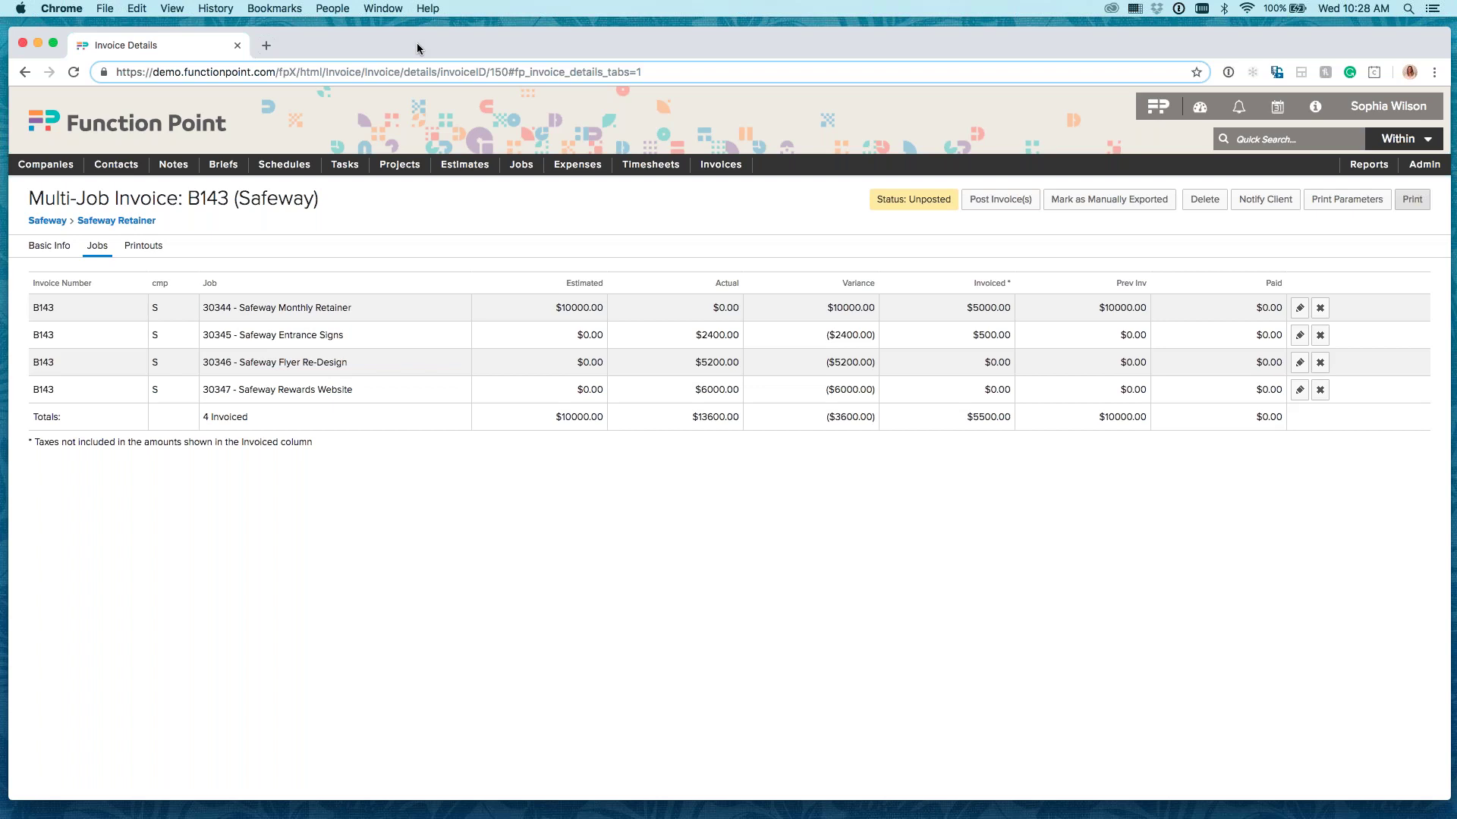
# Open the search form for finding jobs
pyautogui.moveTo(519, 168)
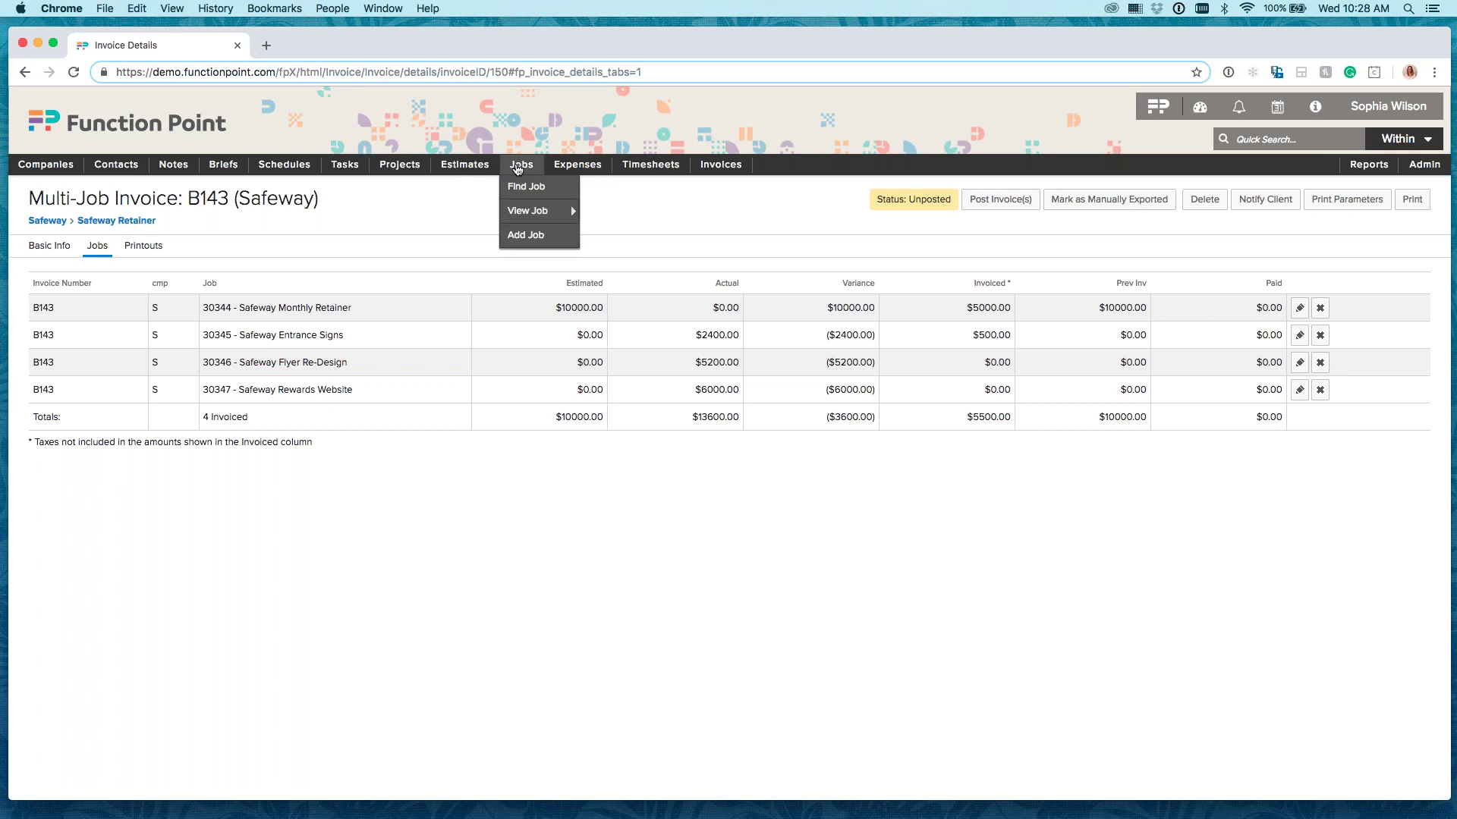
pyautogui.click(517, 189)
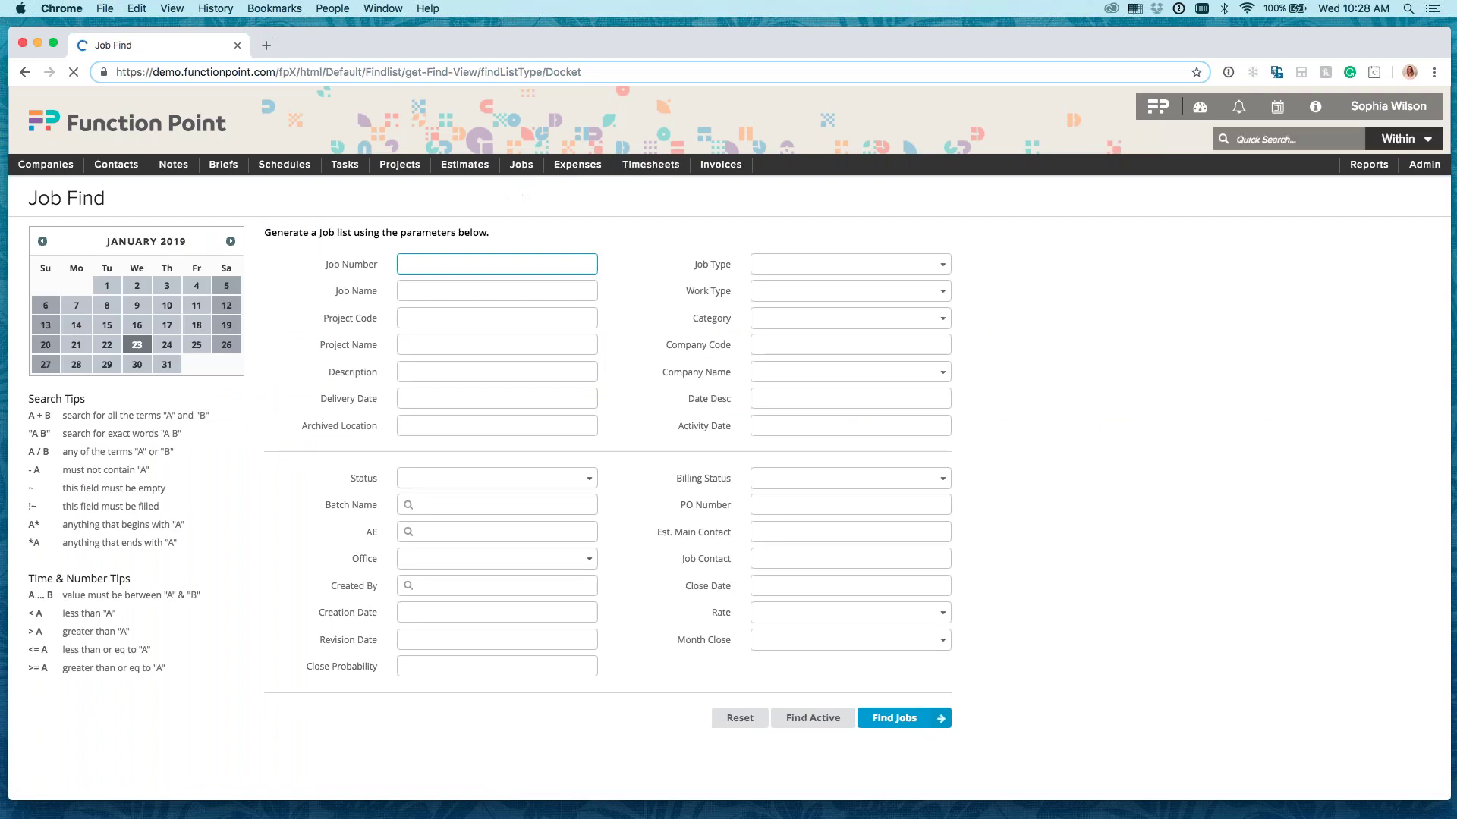
pyautogui.click(943, 319)
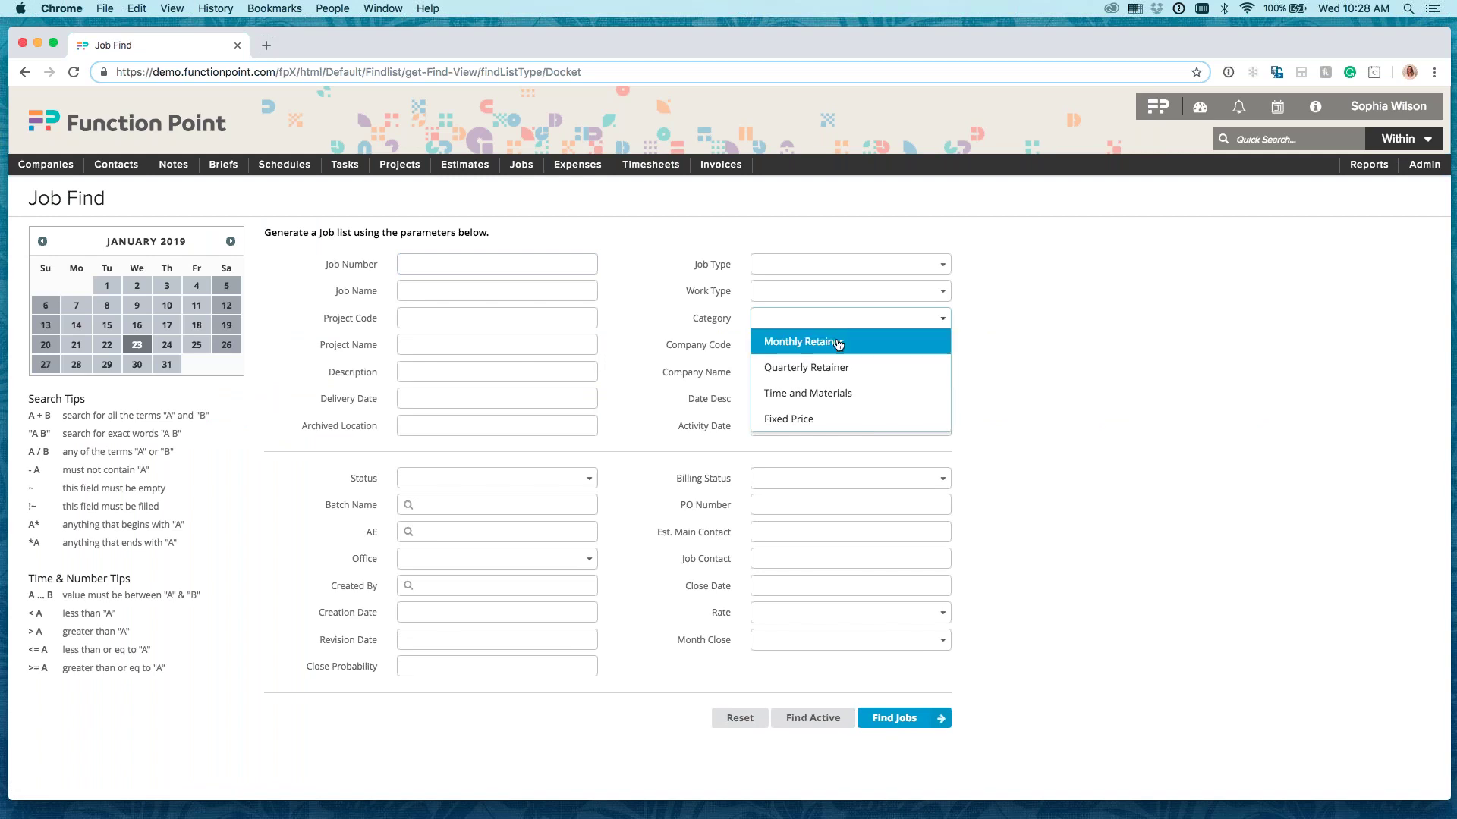
pyautogui.click(775, 421)
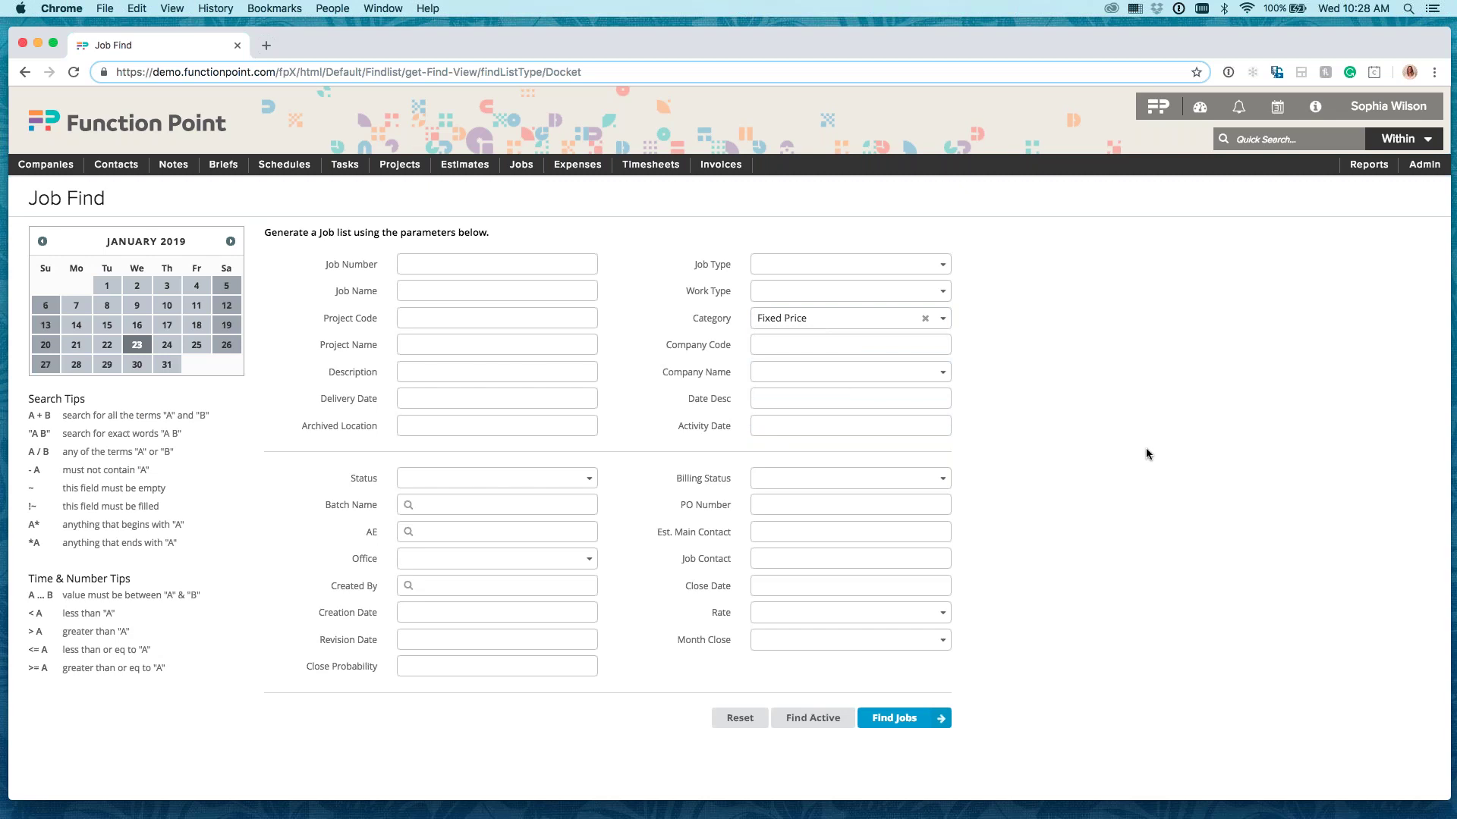
pyautogui.click(925, 318)
# Find the active jobs in the Time and Materials category
pyautogui.click(939, 320)
pyautogui.click(800, 393)
pyautogui.click(813, 718)
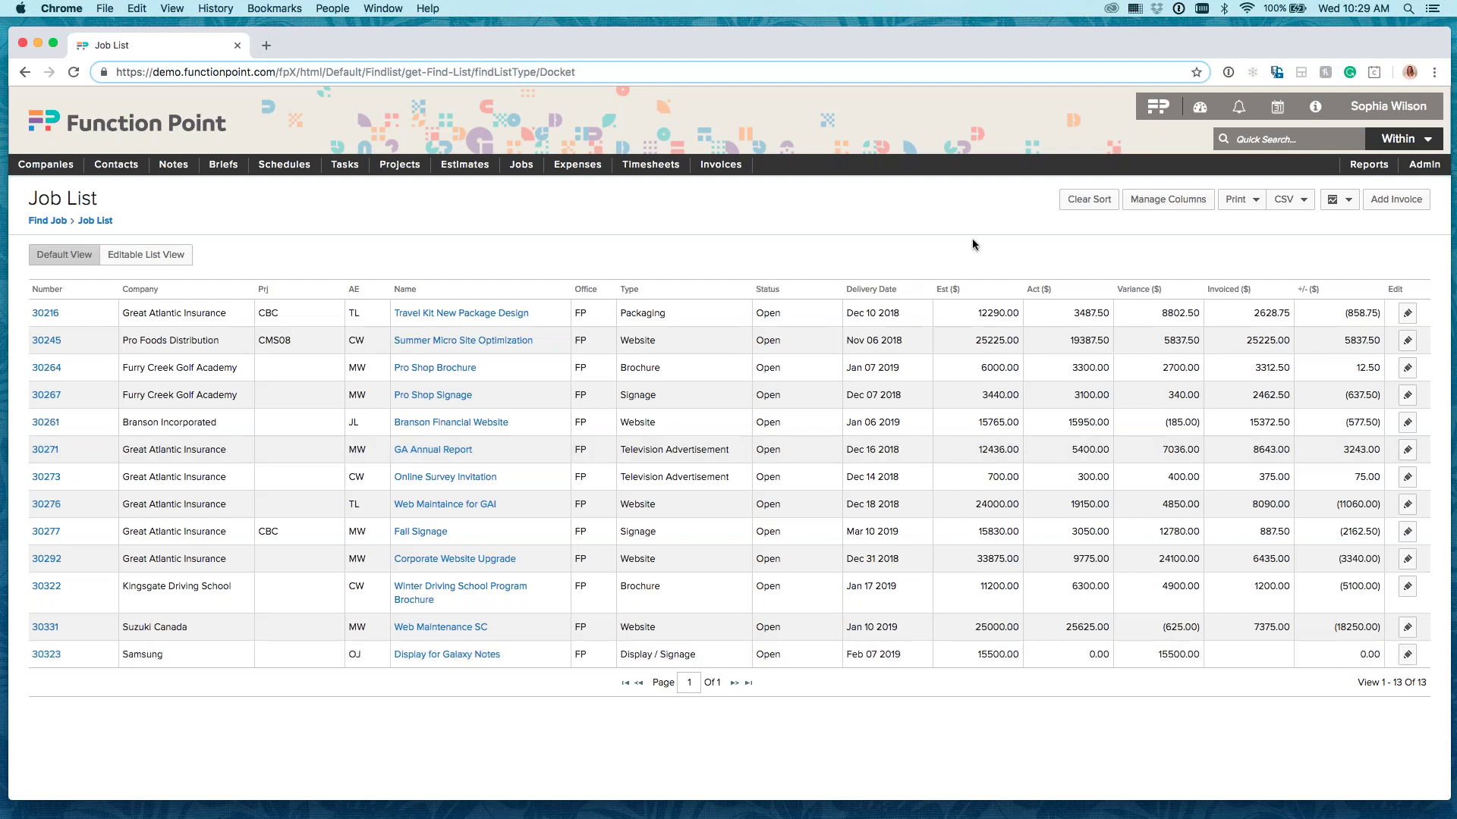
# Add an interim batch invoice for the listed jobs, calculated from Actuals, and proceed to its job selection stage
pyautogui.click(1403, 207)
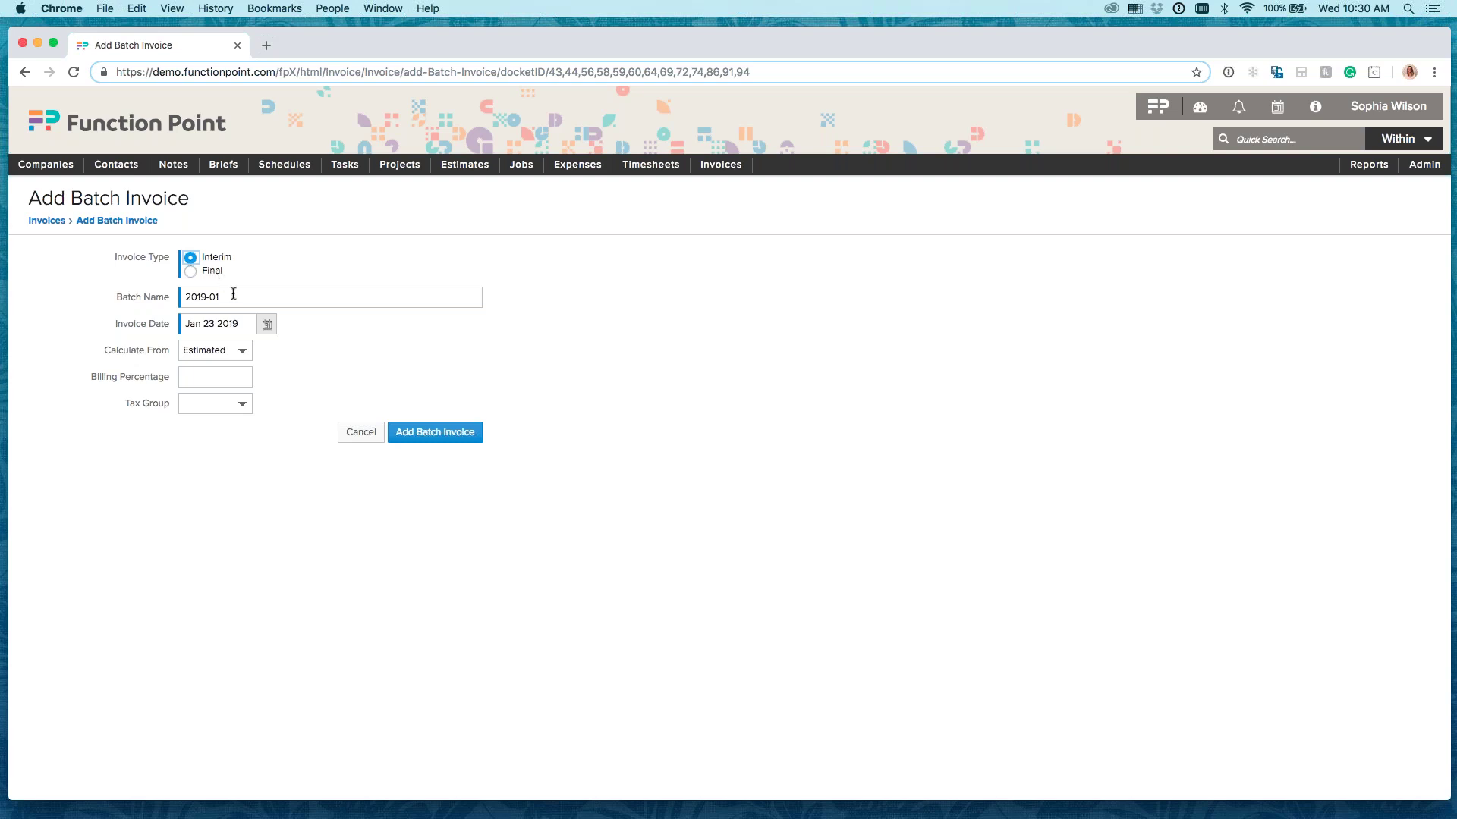
pyautogui.click(233, 294)
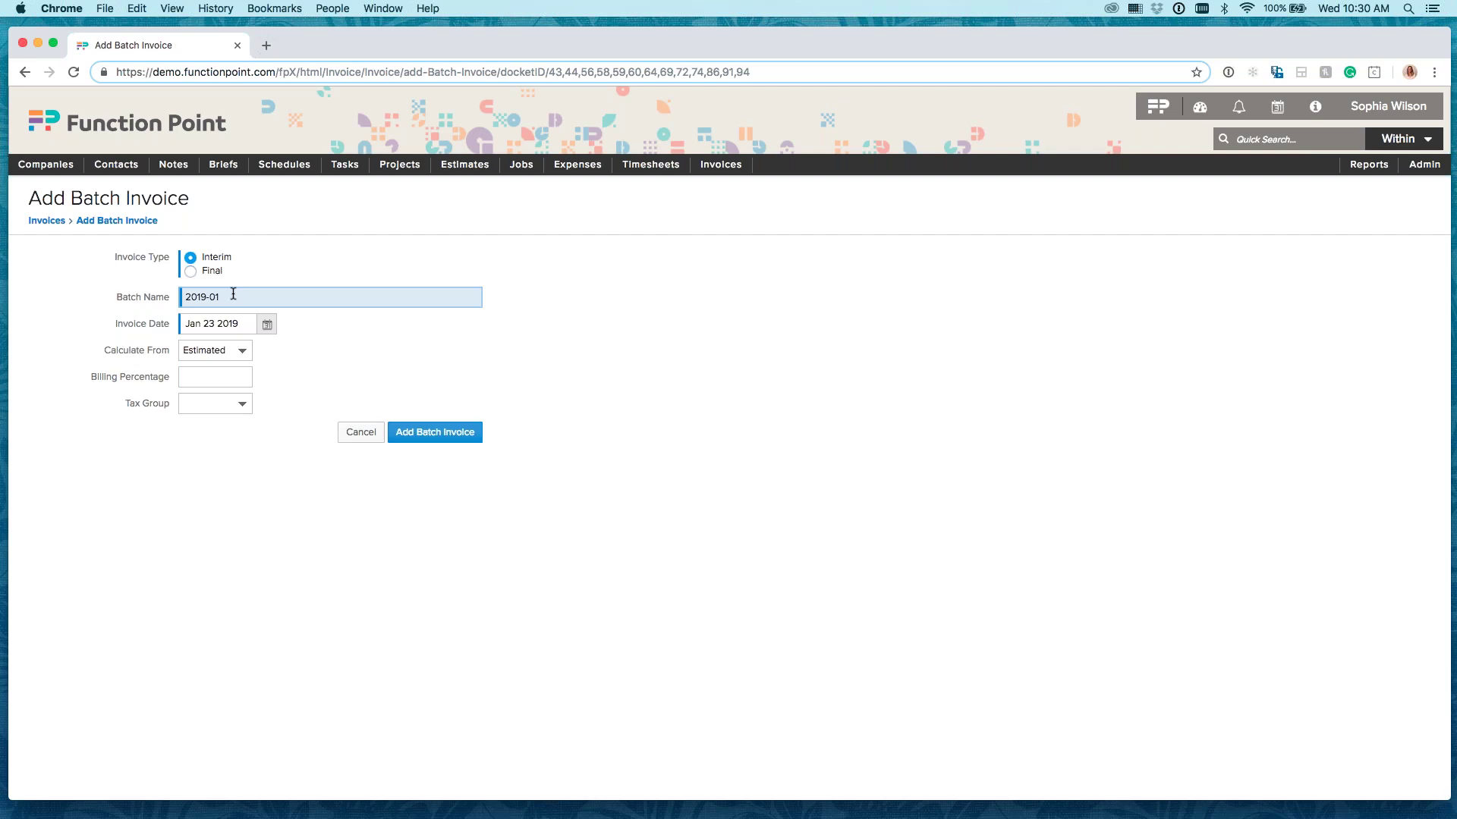
pyautogui.click(236, 351)
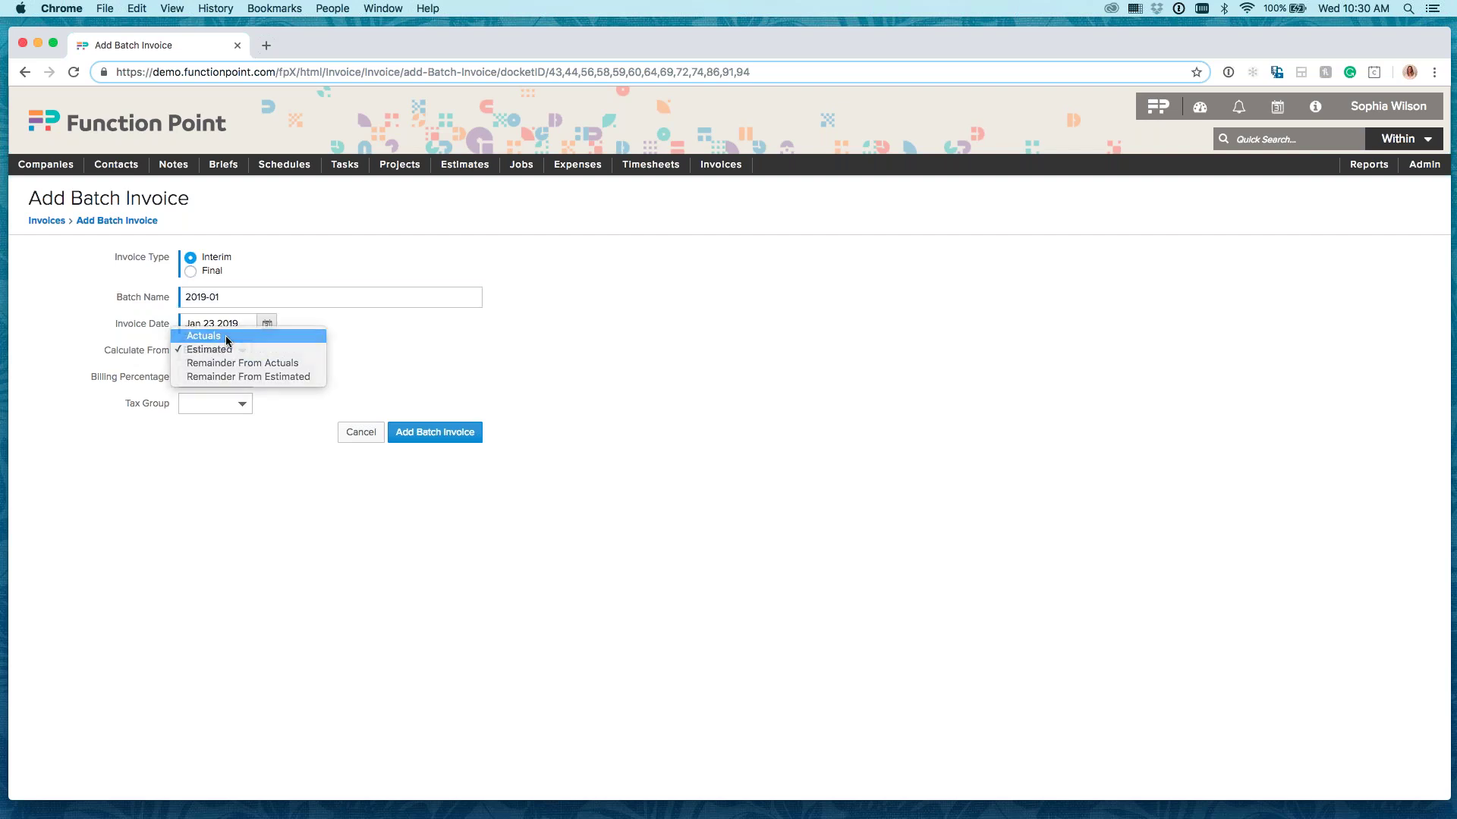
pyautogui.click(227, 336)
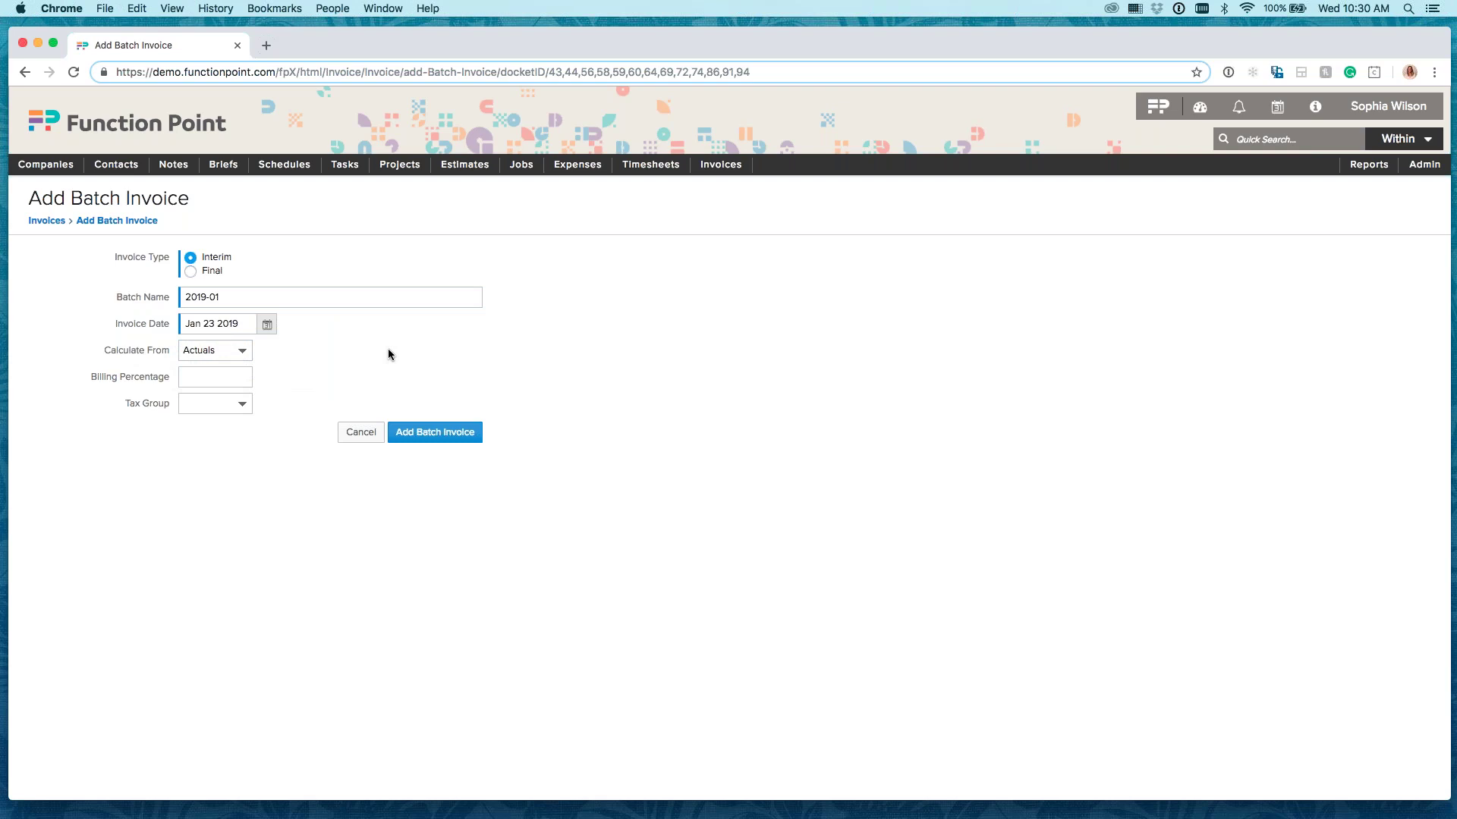
pyautogui.click(224, 375)
pyautogui.click(357, 364)
pyautogui.click(425, 434)
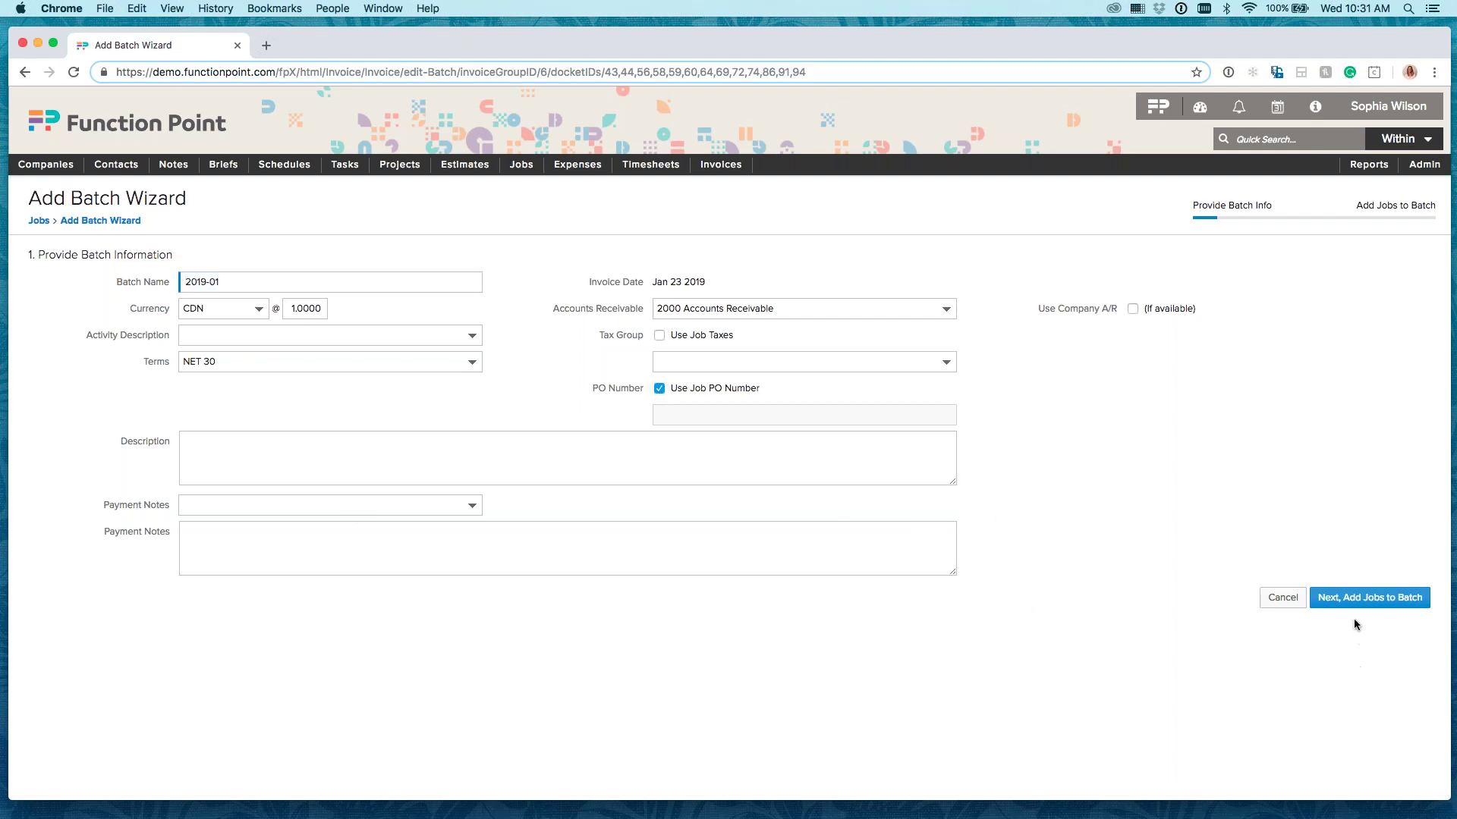
pyautogui.click(1356, 598)
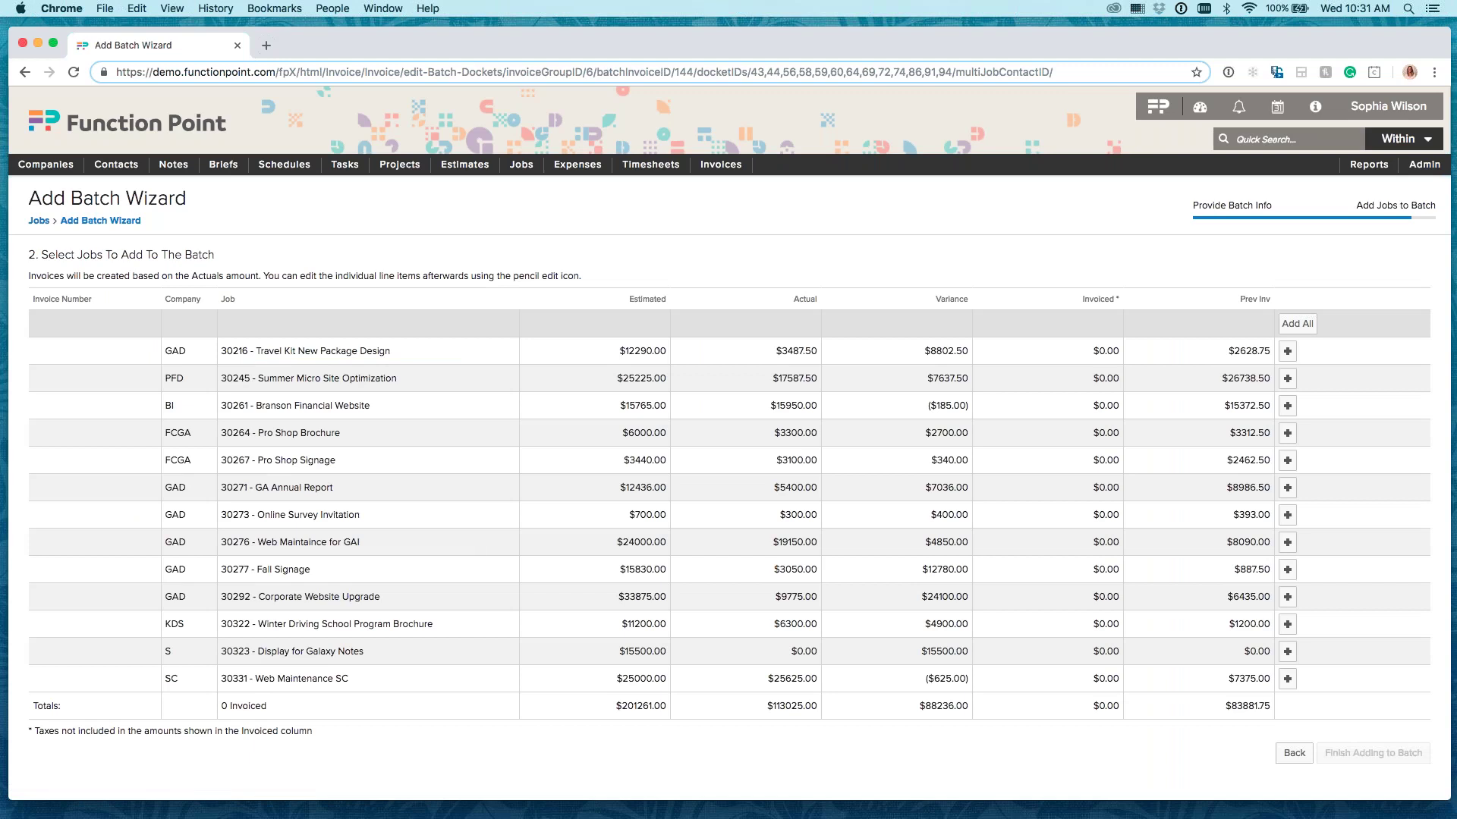
# Create invoices in the batch for Travel Kit New Package Design, Summer Micro Site Optimization, Pro Shop Brochure, Pro Shop Signage and GA Annual Report
pyautogui.click(1287, 353)
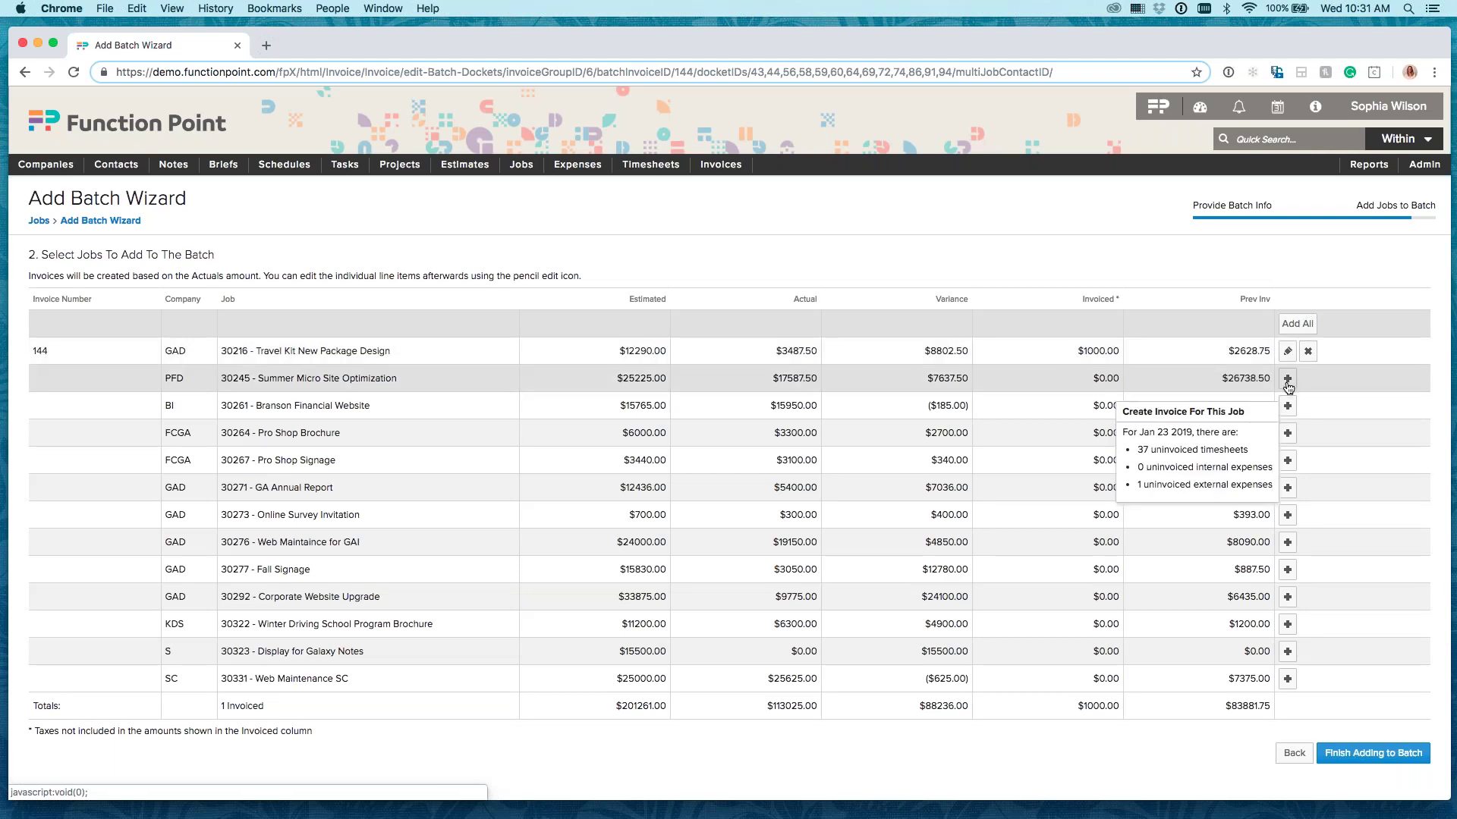
pyautogui.click(1287, 383)
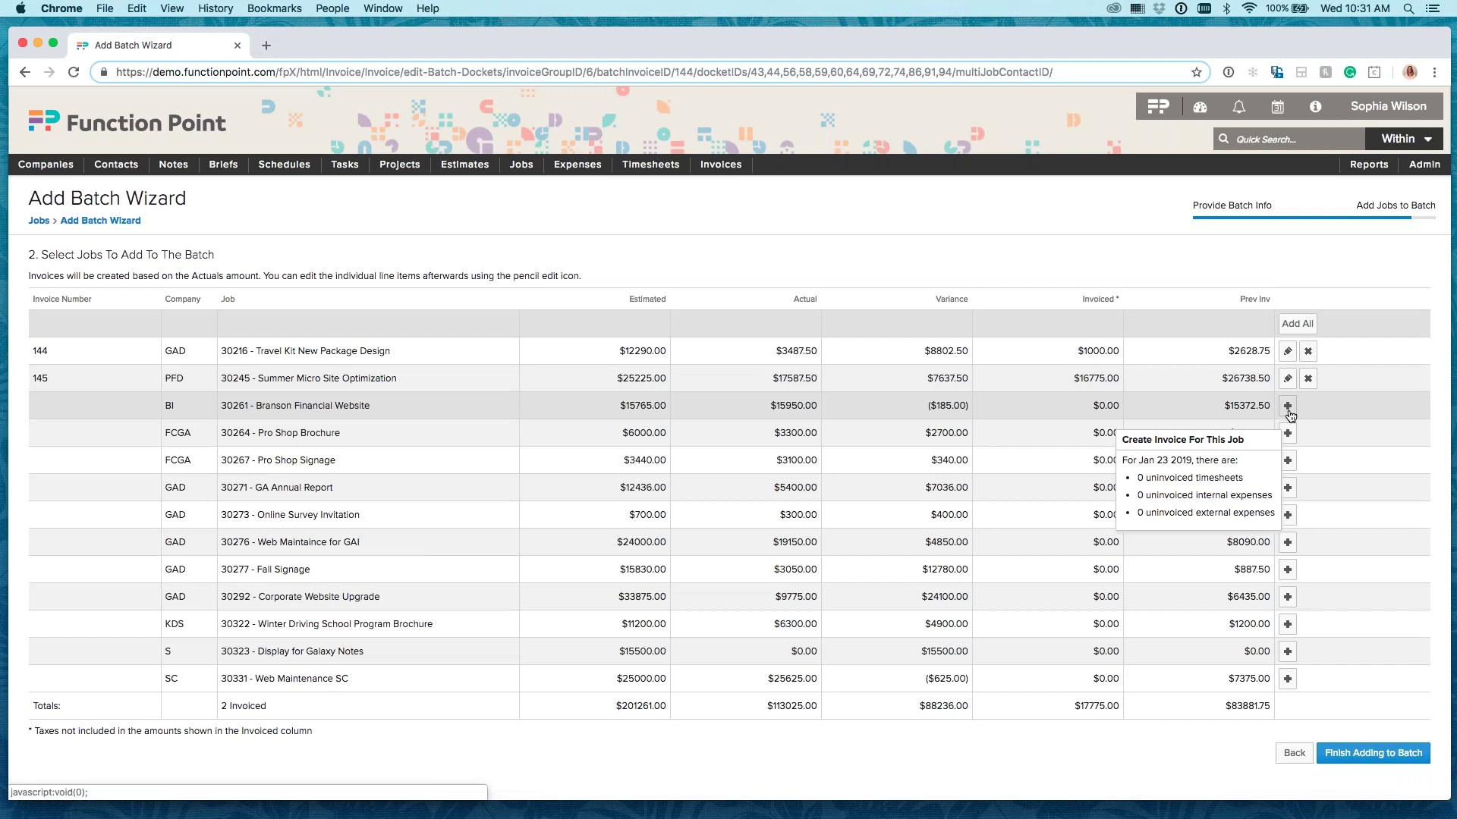
pyautogui.click(1287, 433)
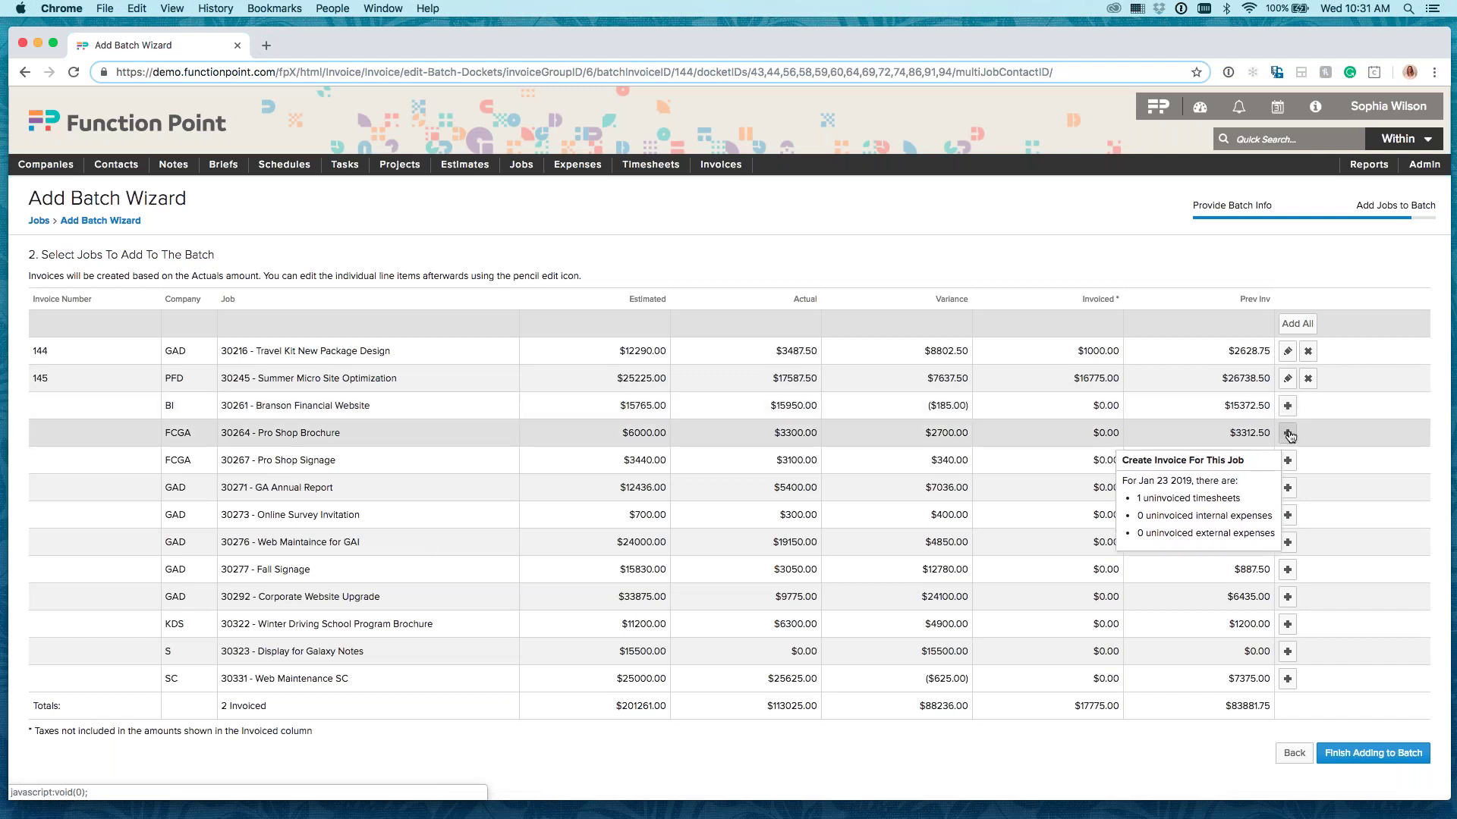
pyautogui.click(1287, 460)
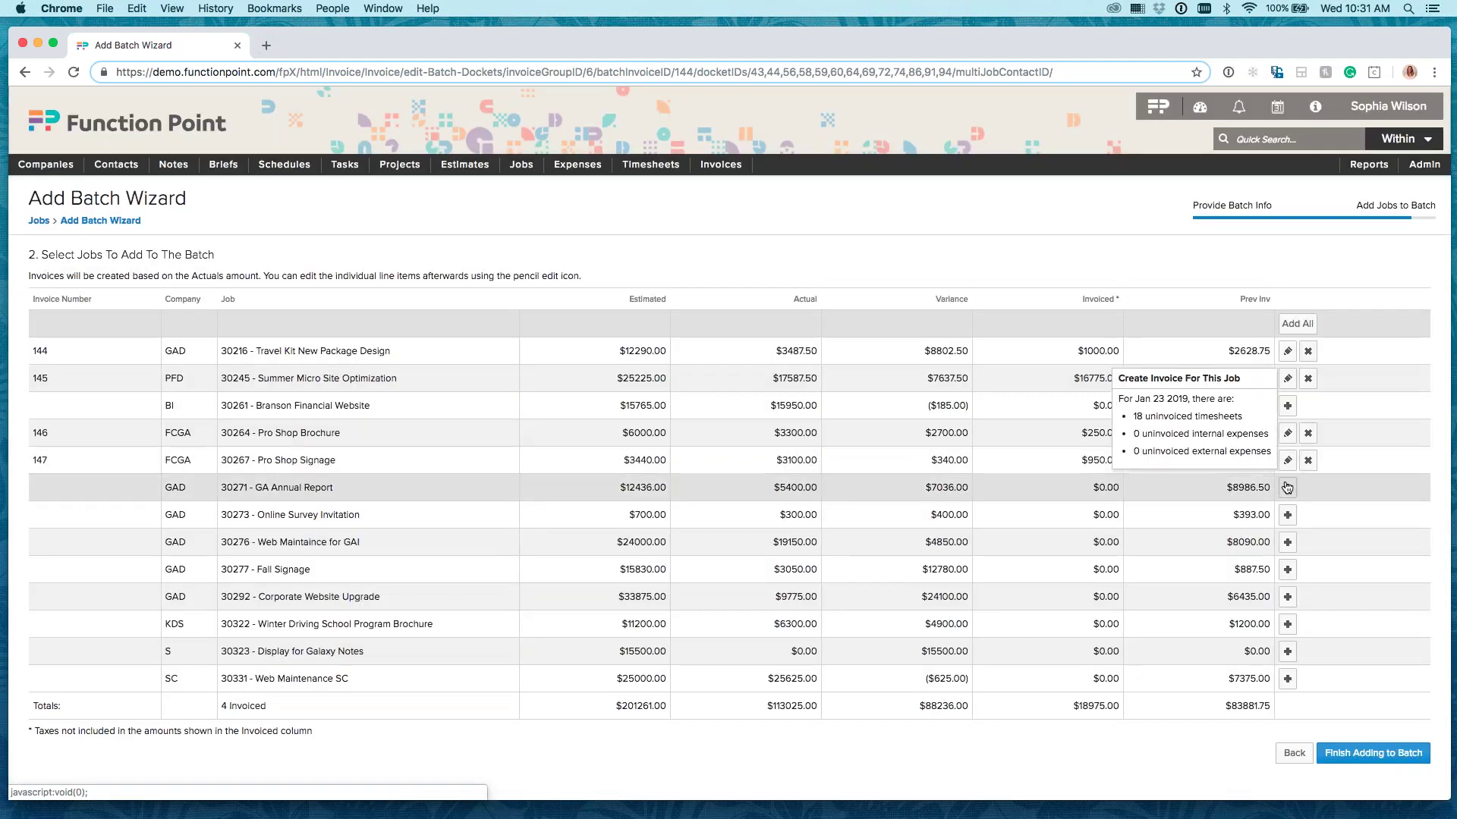
pyautogui.click(1288, 488)
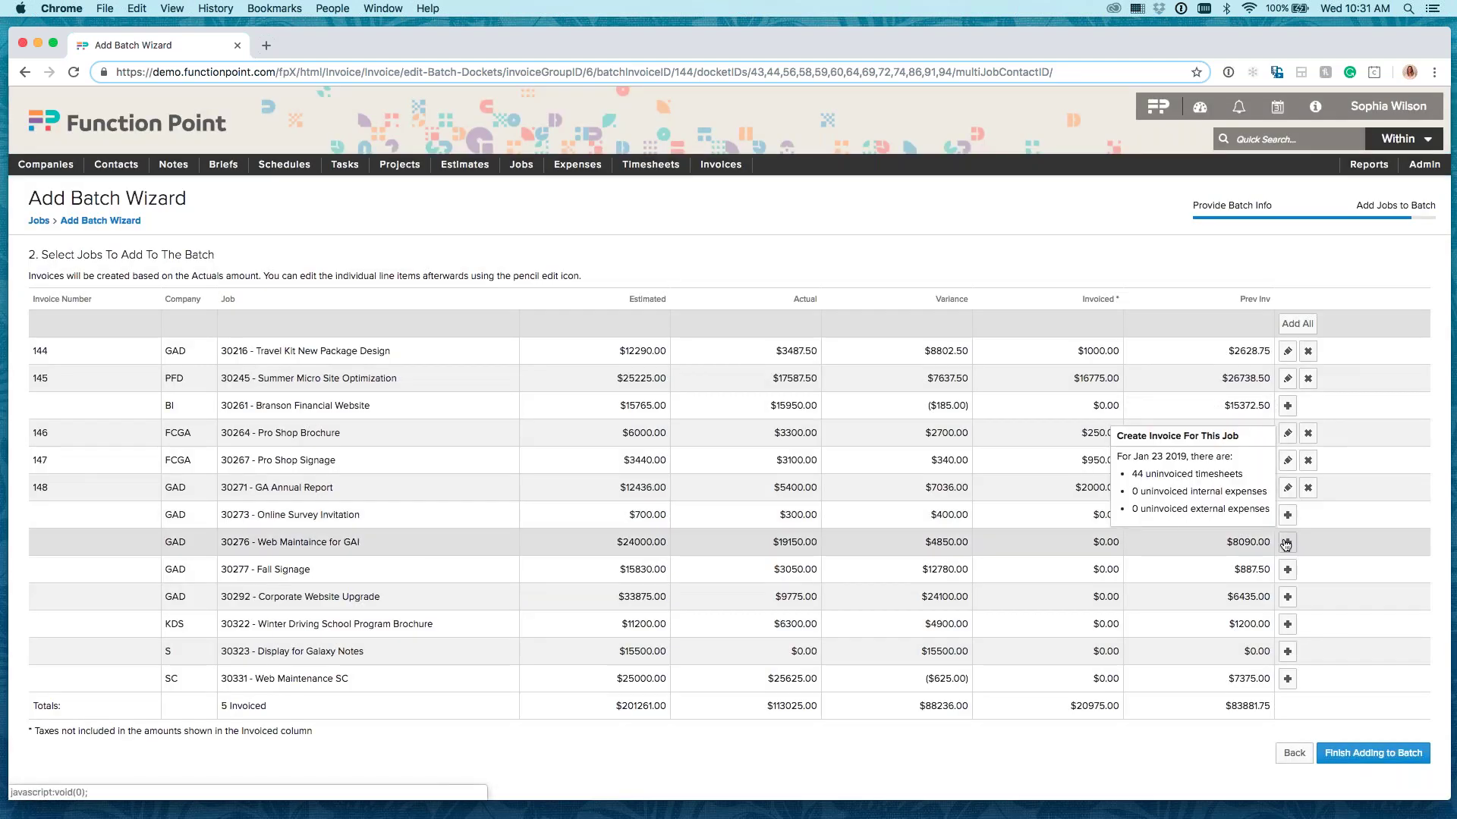
# Create invoices in the batch for Web Maintaince for GAI, Fall Signage, Corporate Website Upgrade, Winter Driving School Program Brochure and Web Maintenance SC
pyautogui.click(1287, 541)
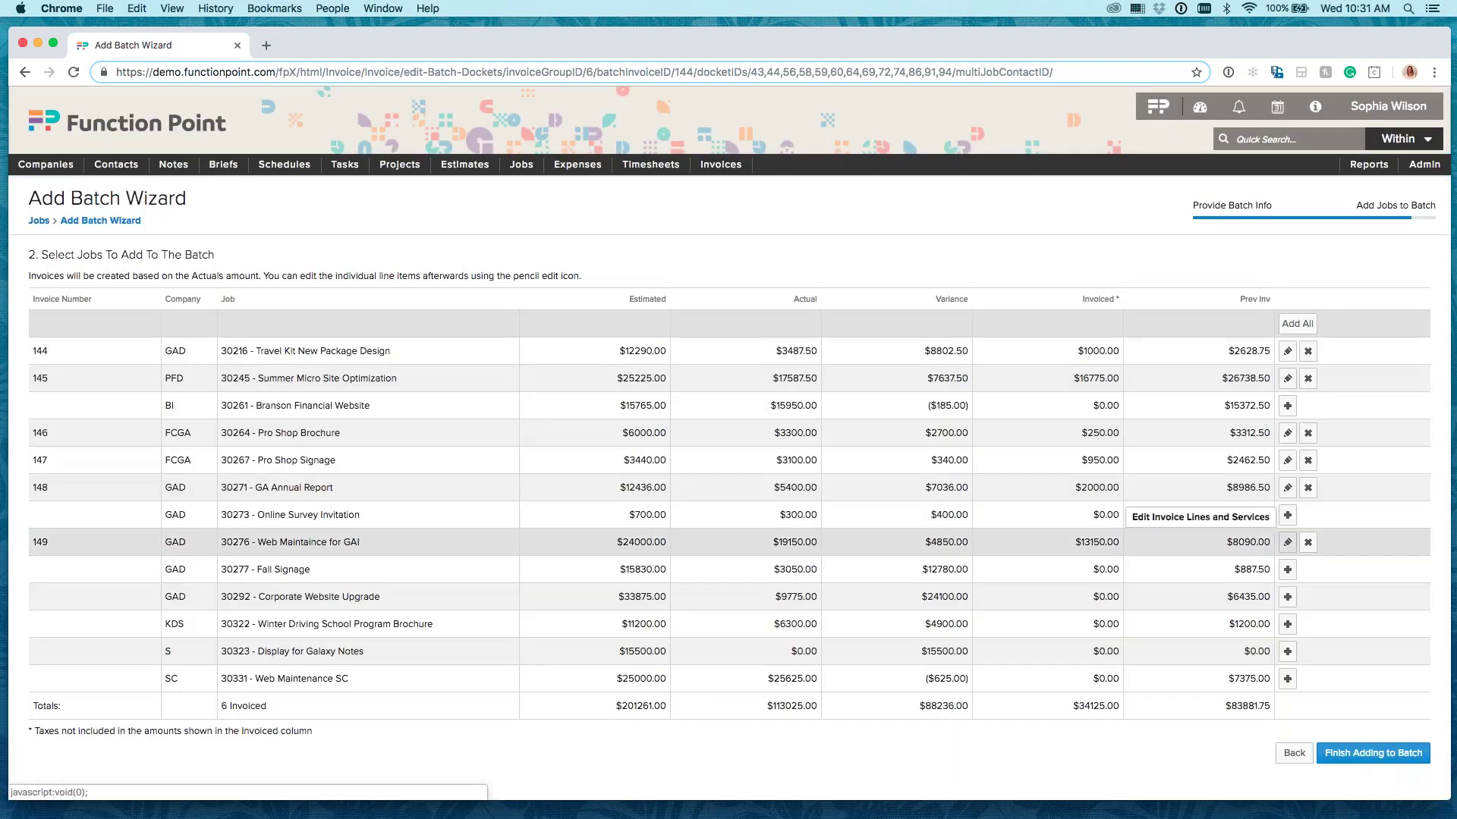
pyautogui.click(1287, 571)
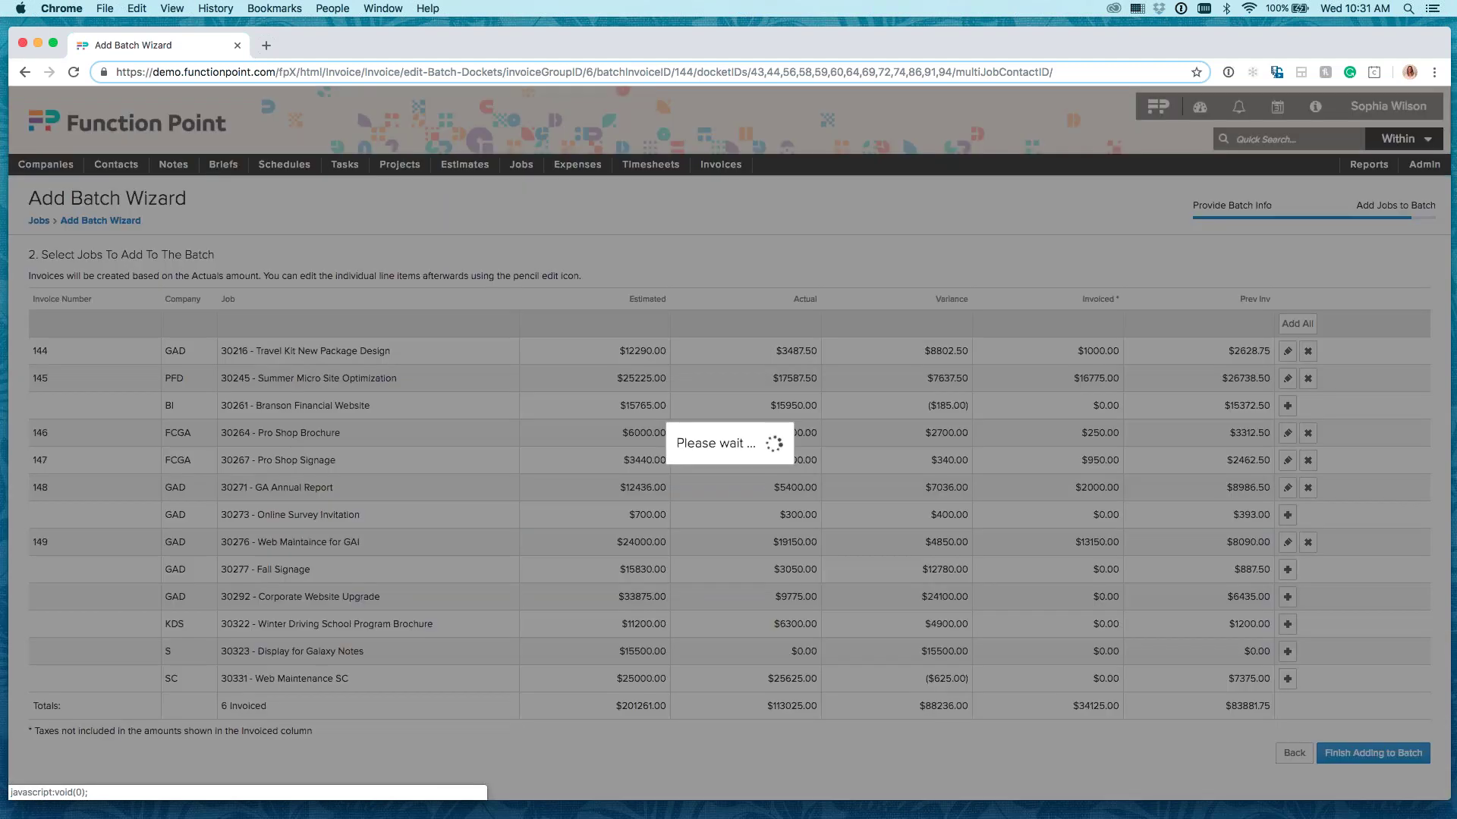
pyautogui.click(1287, 597)
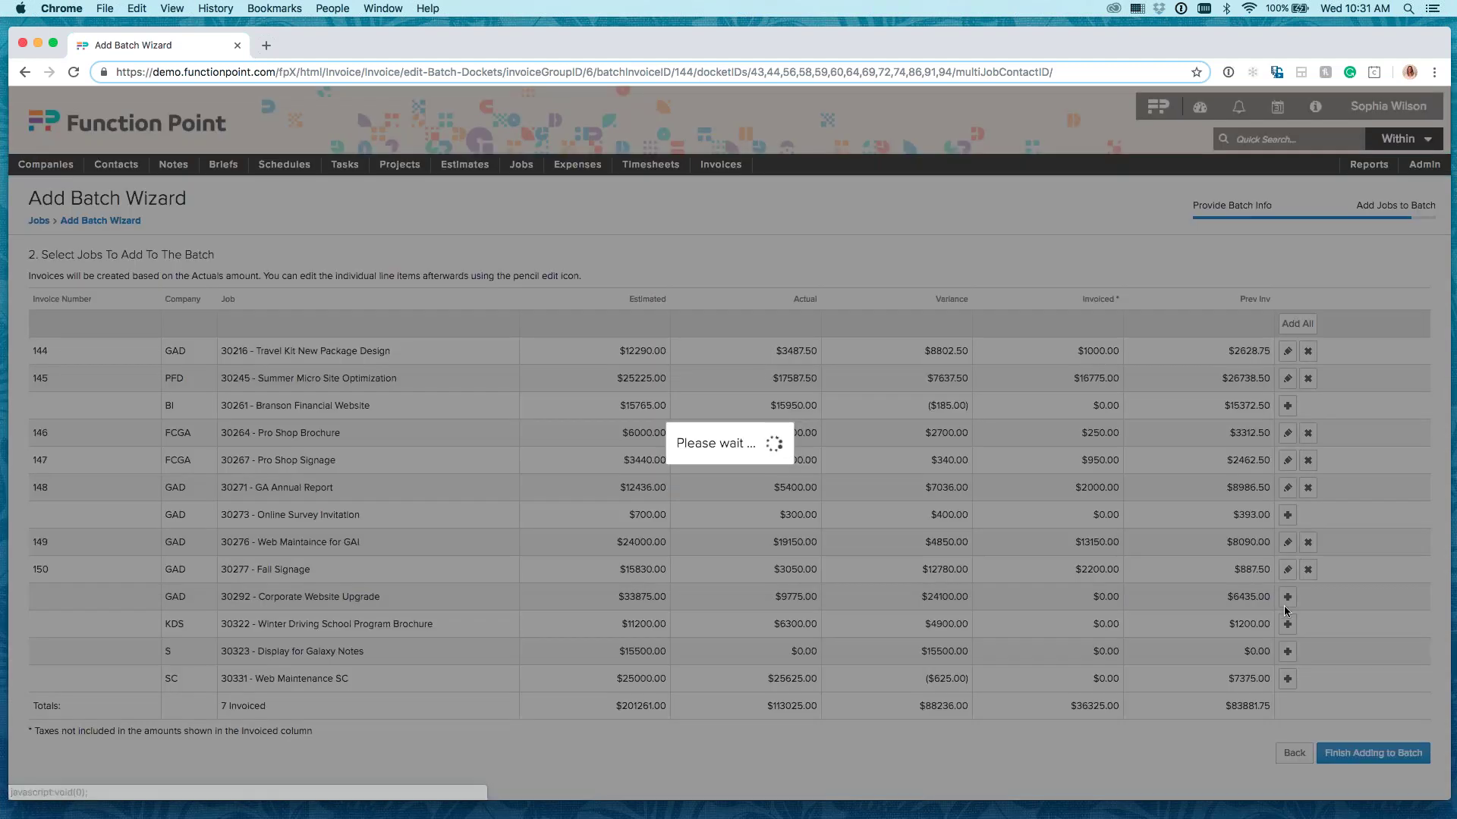
pyautogui.click(1287, 624)
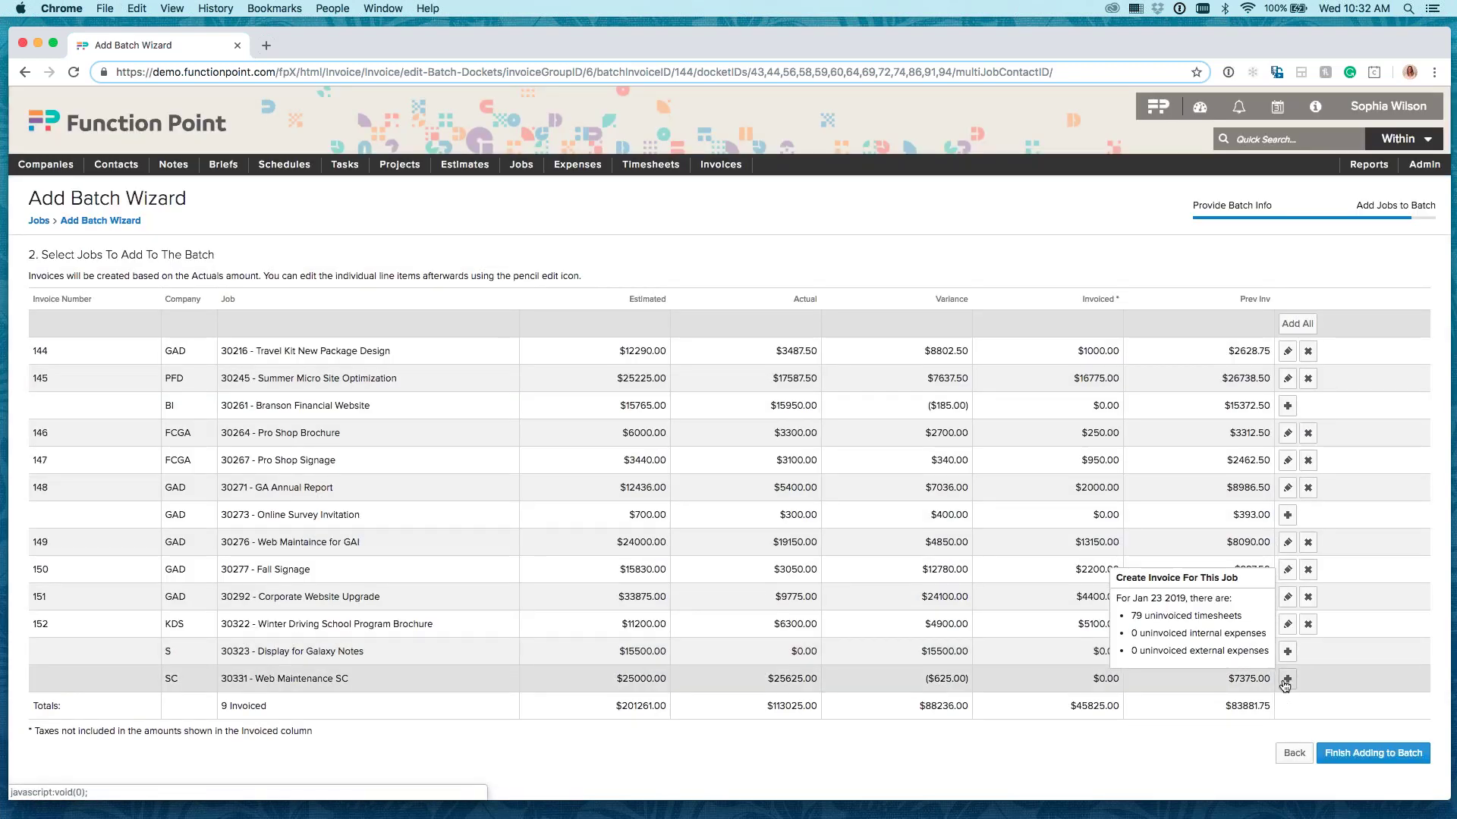
pyautogui.click(1287, 679)
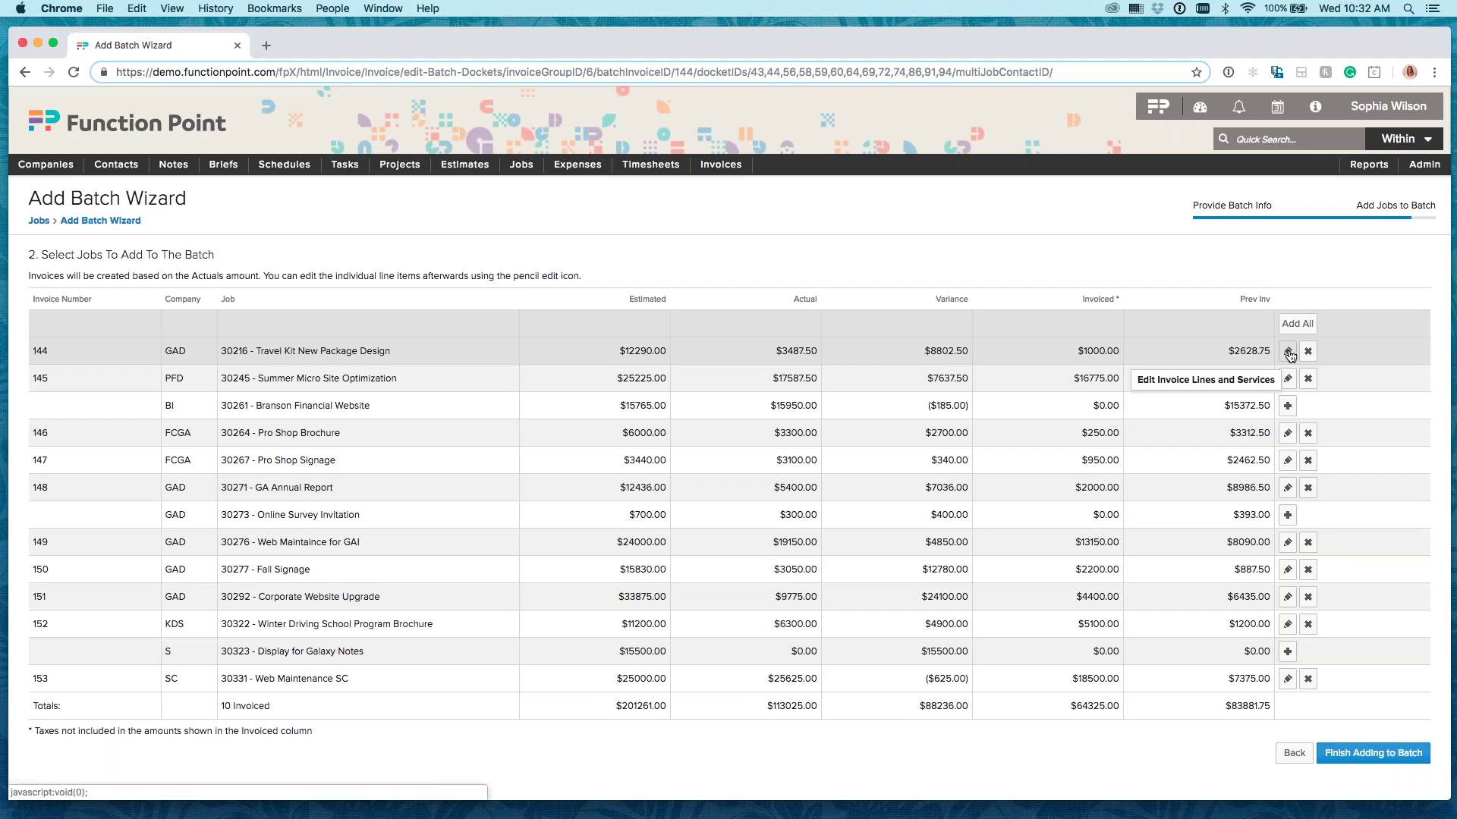
# Review the Summer Micro Site Optimization invoice lines, and save an invoice amount of 1800 for Printing on the Pro Shop Brochure invoice
pyautogui.click(1287, 379)
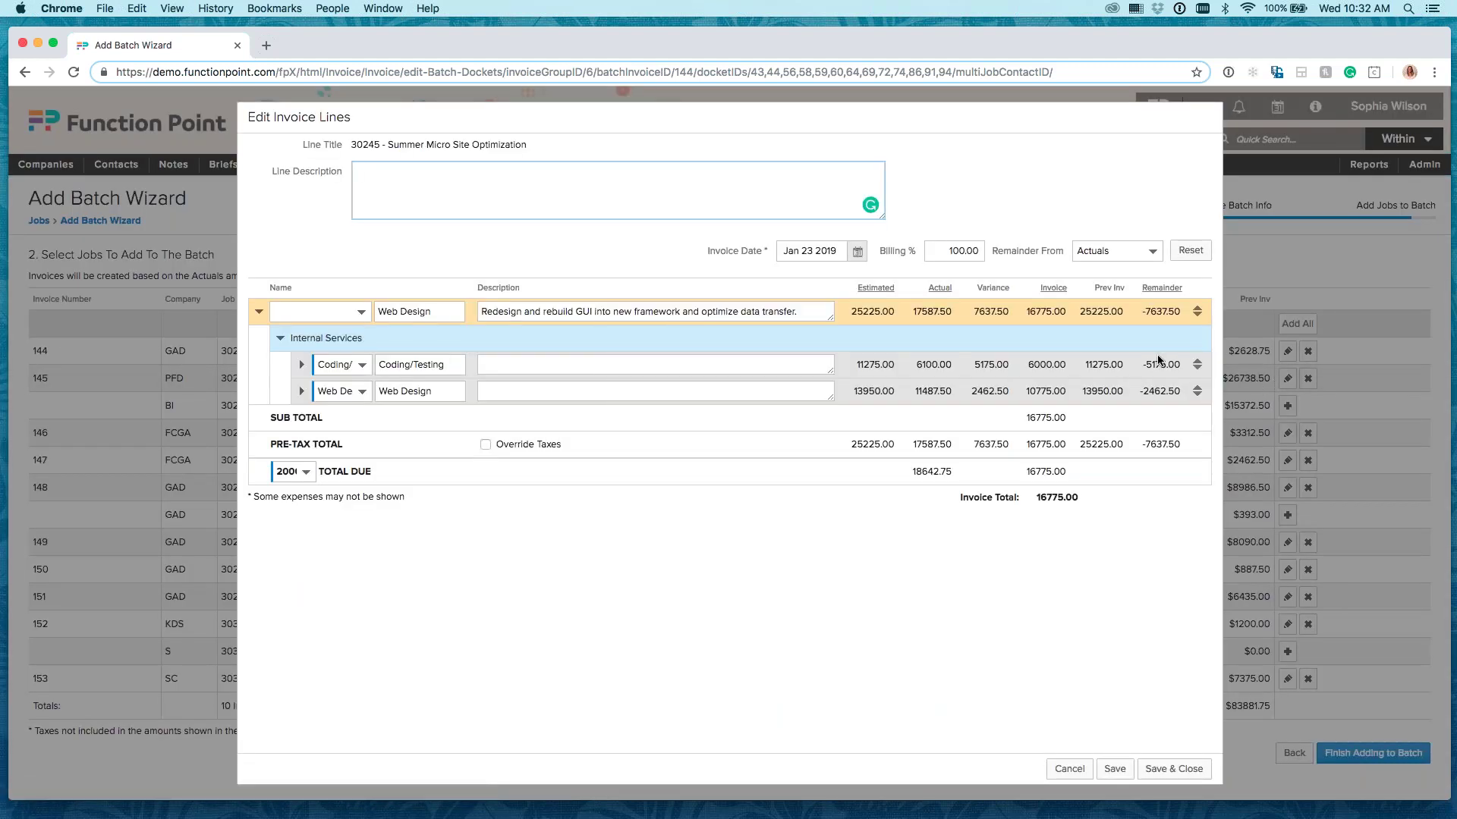
pyautogui.click(1069, 768)
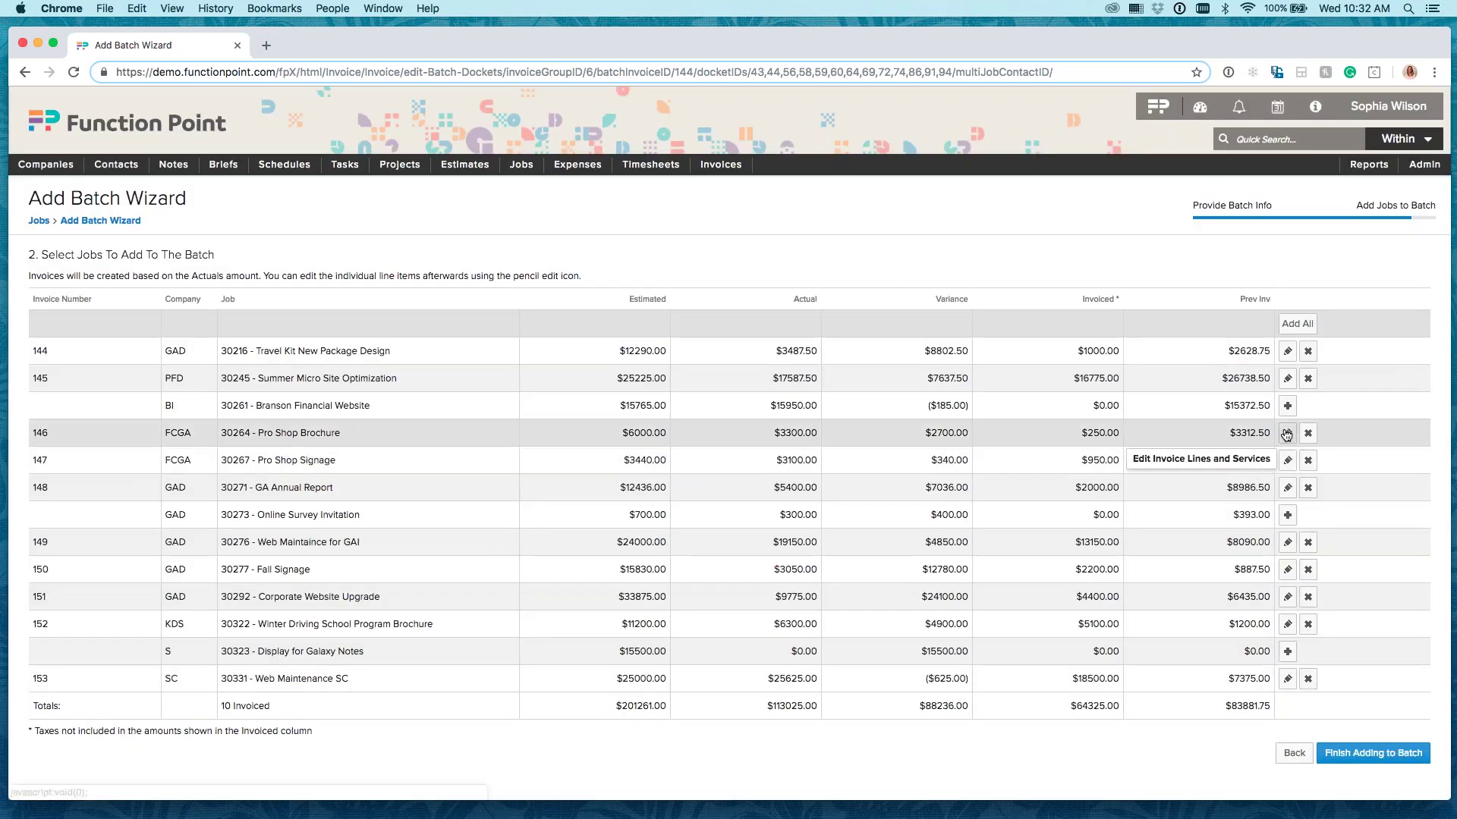
pyautogui.click(1287, 433)
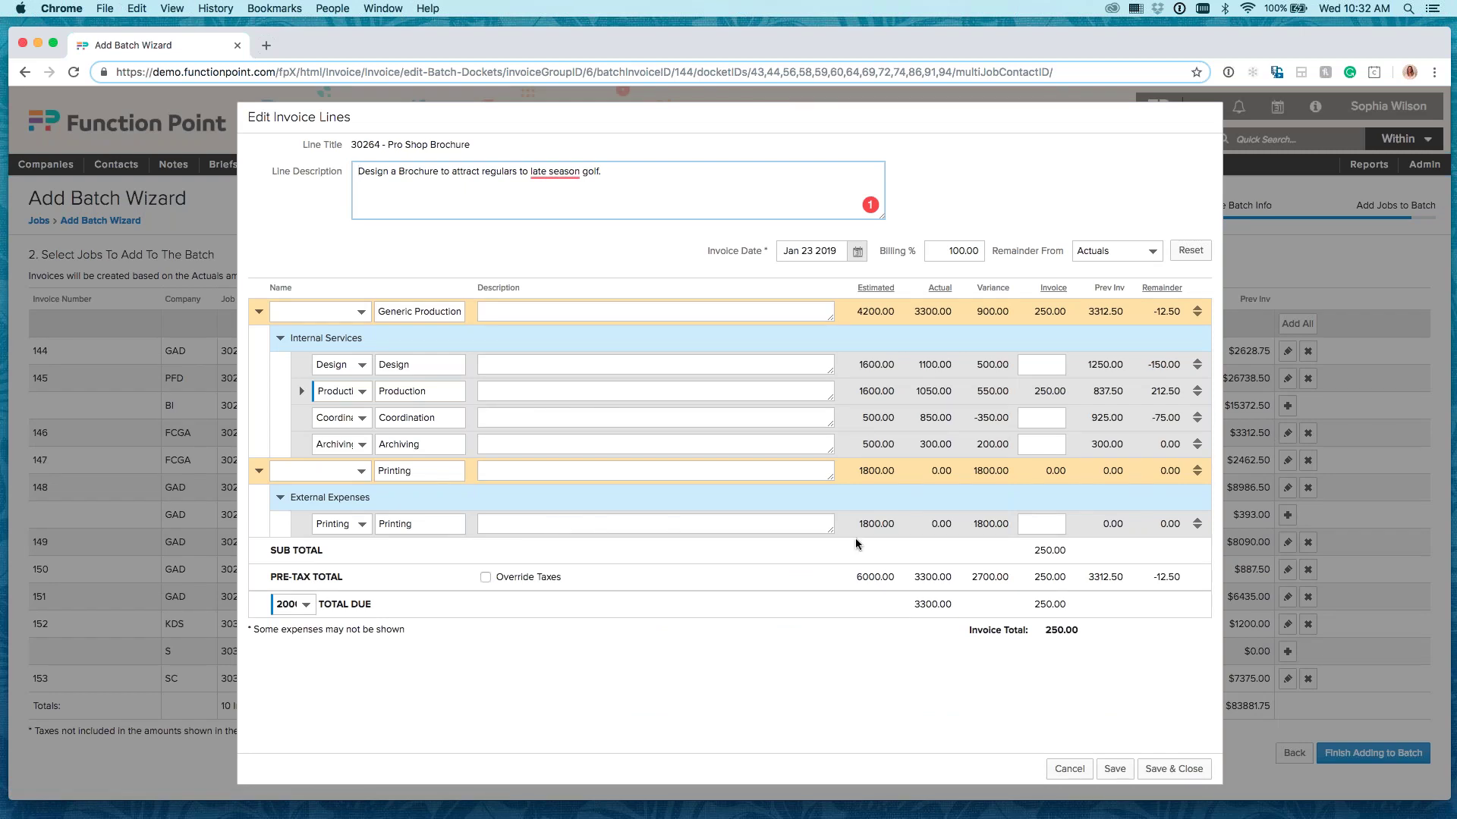
pyautogui.click(1044, 525)
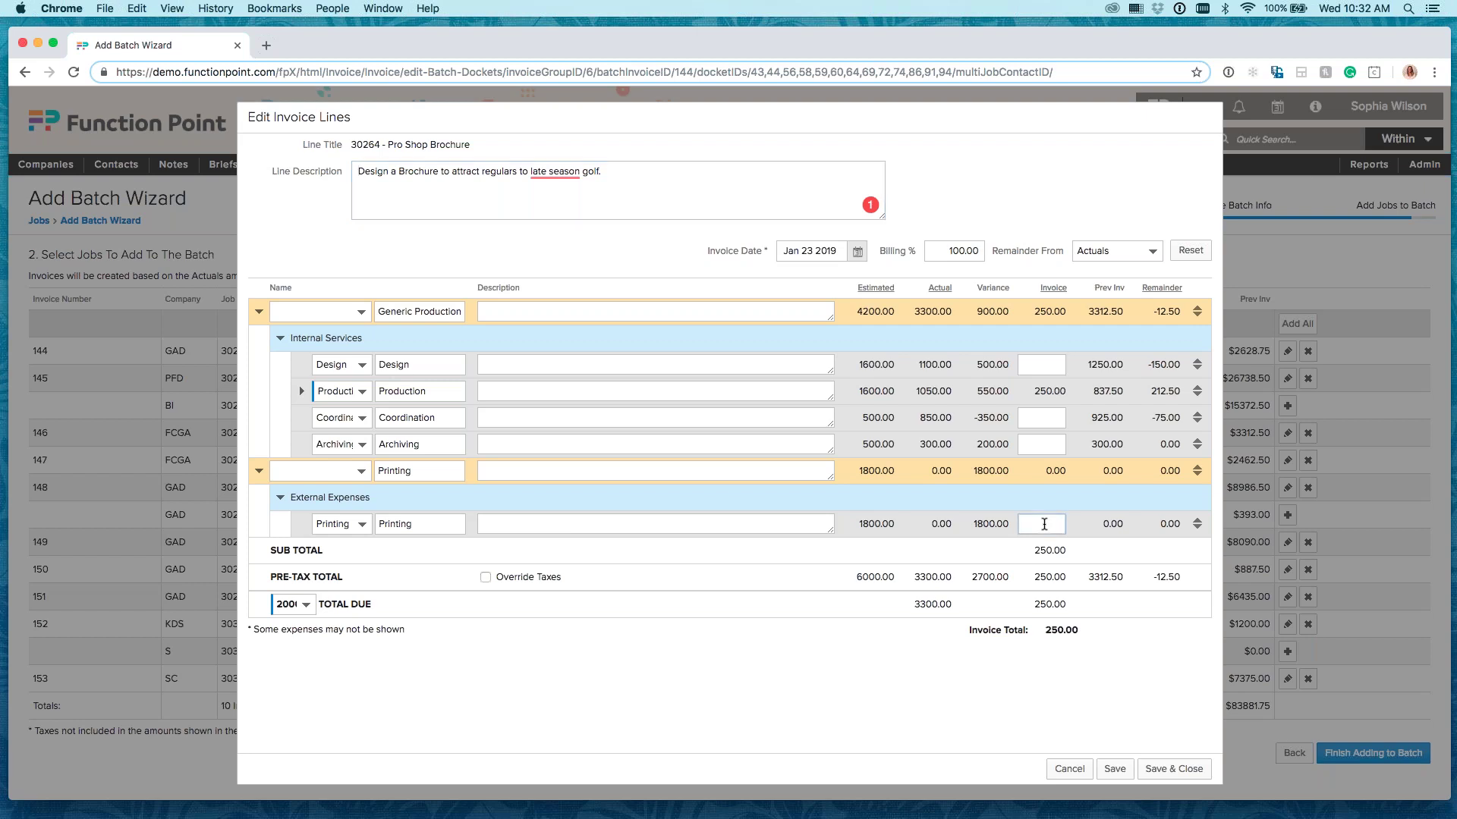
pyautogui.write('1800')
pyautogui.click(764, 639)
pyautogui.click(1165, 771)
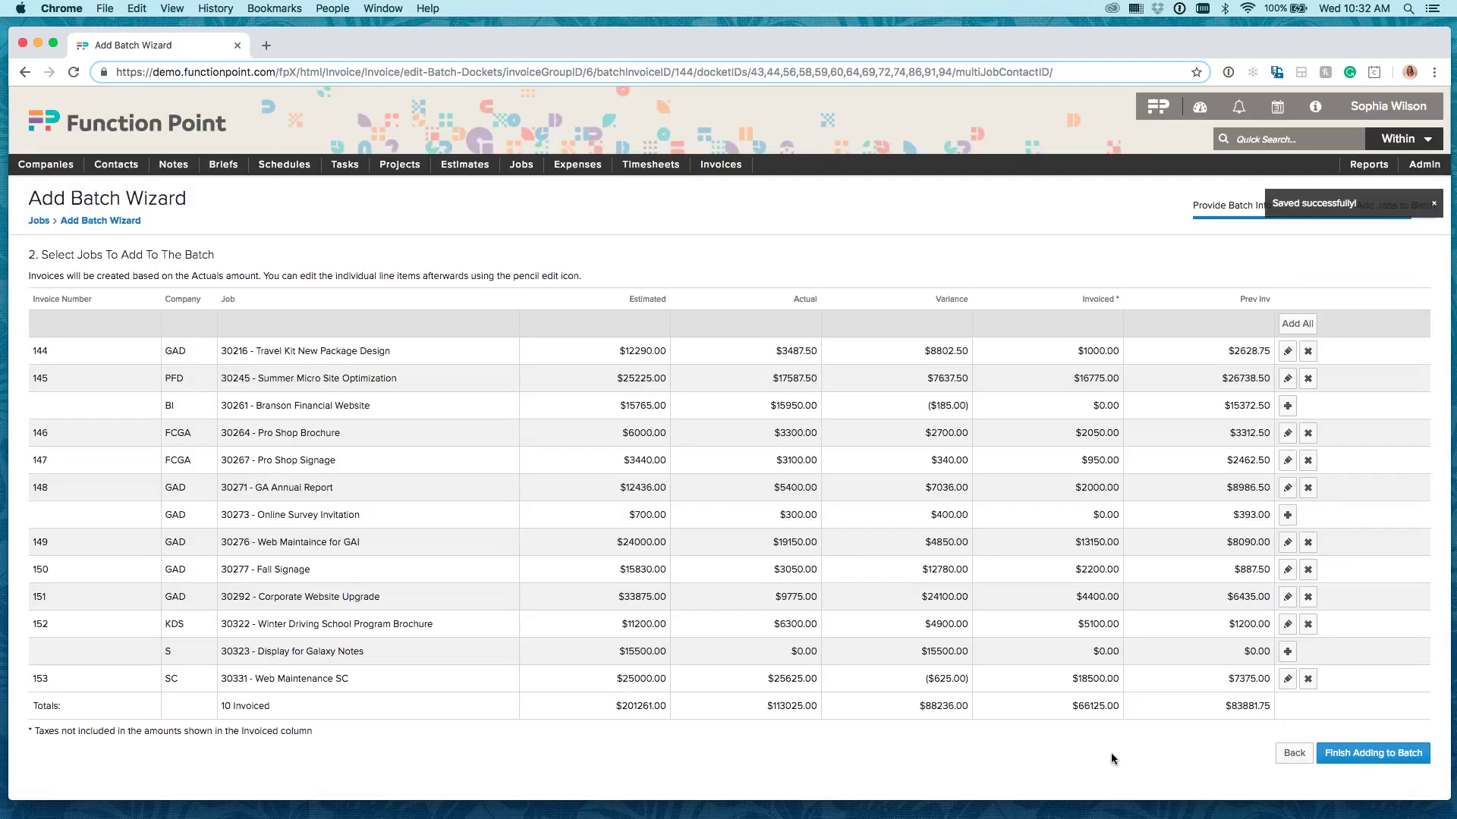
# Finish adding jobs to the batch and list all the invoices in it
pyautogui.click(1363, 754)
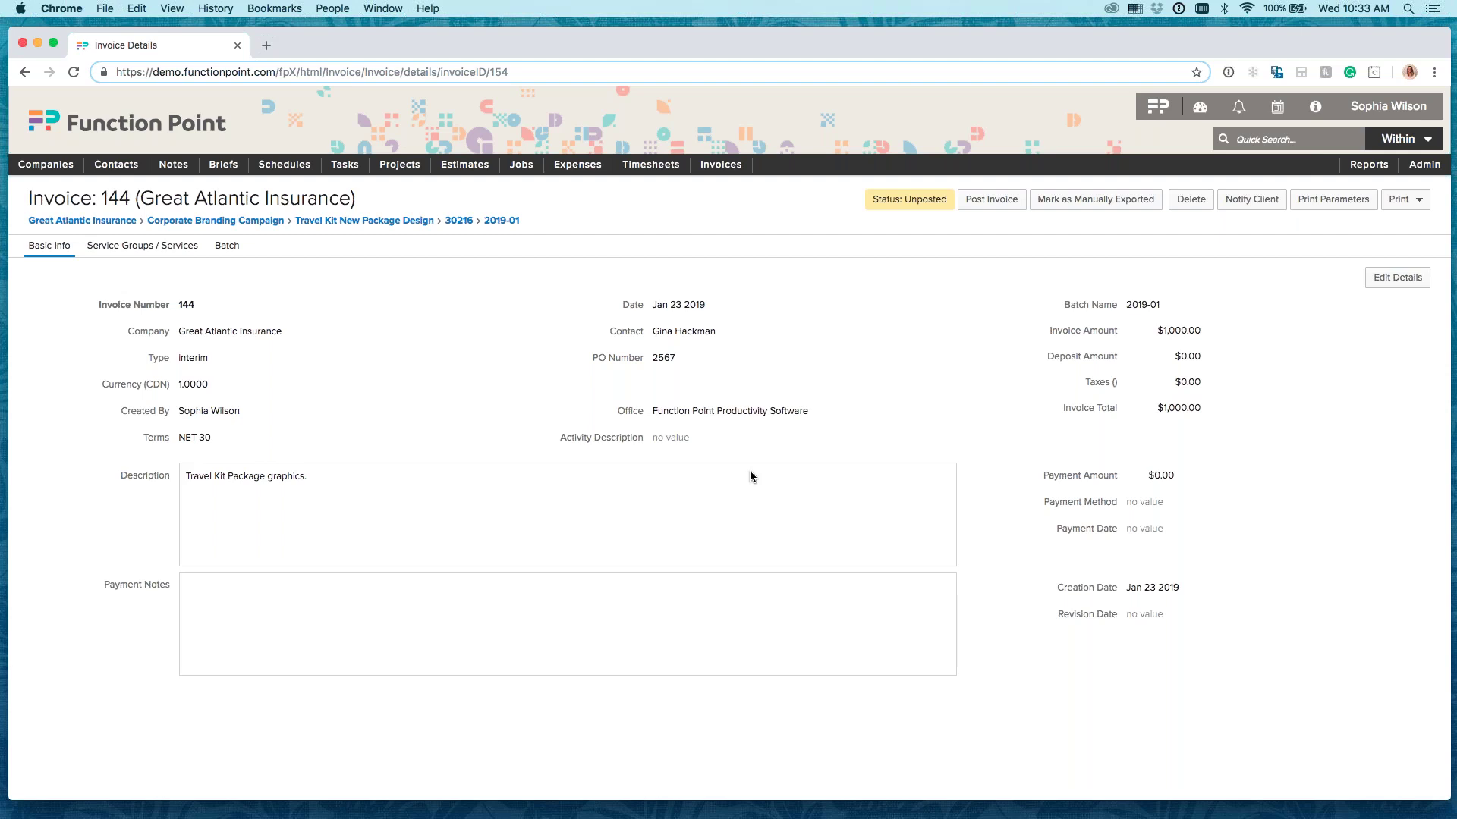
pyautogui.click(227, 245)
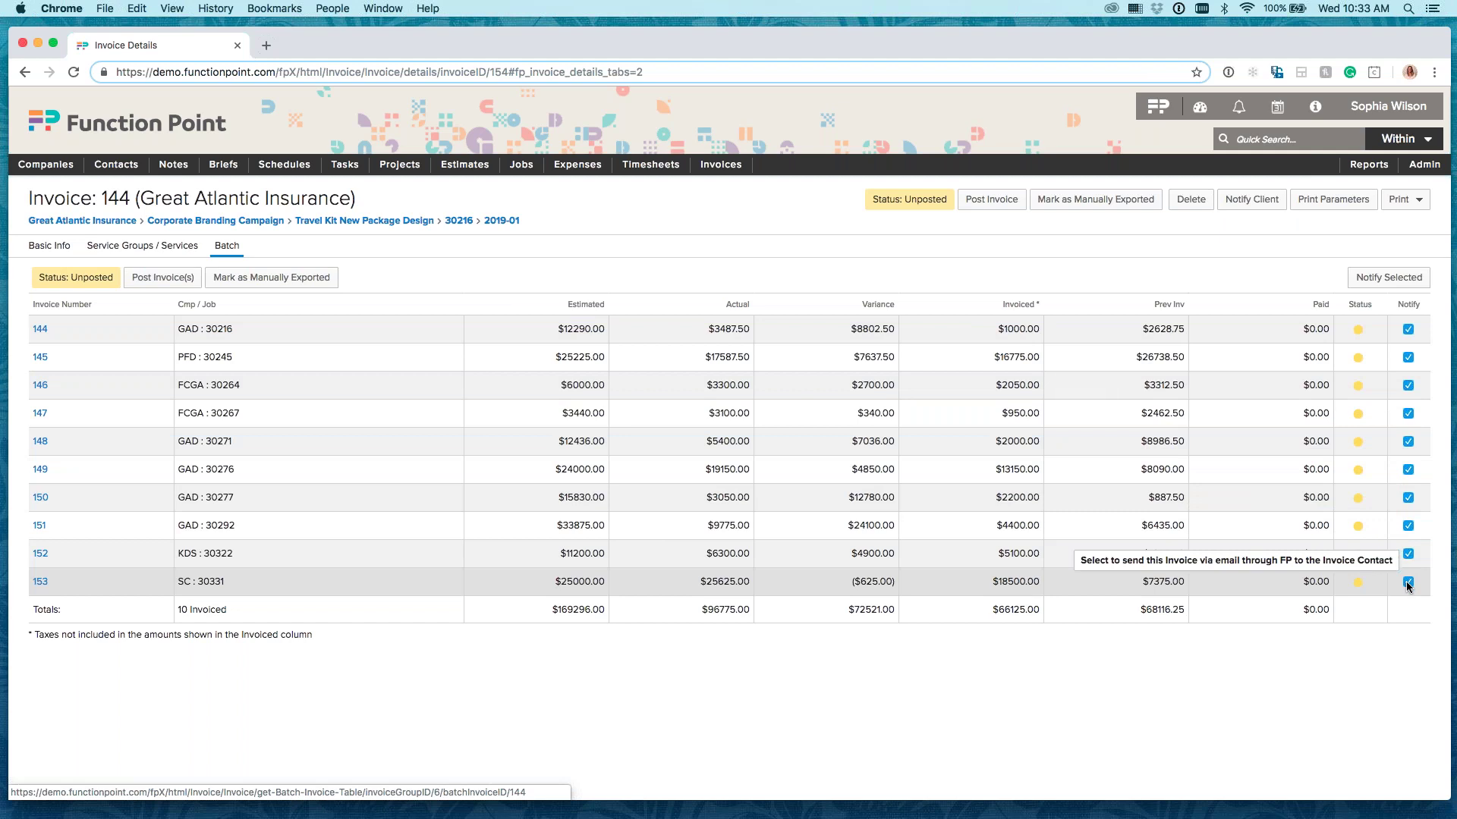
# Review the client notification options for the selected batch invoices and leave without sending
pyautogui.click(1396, 287)
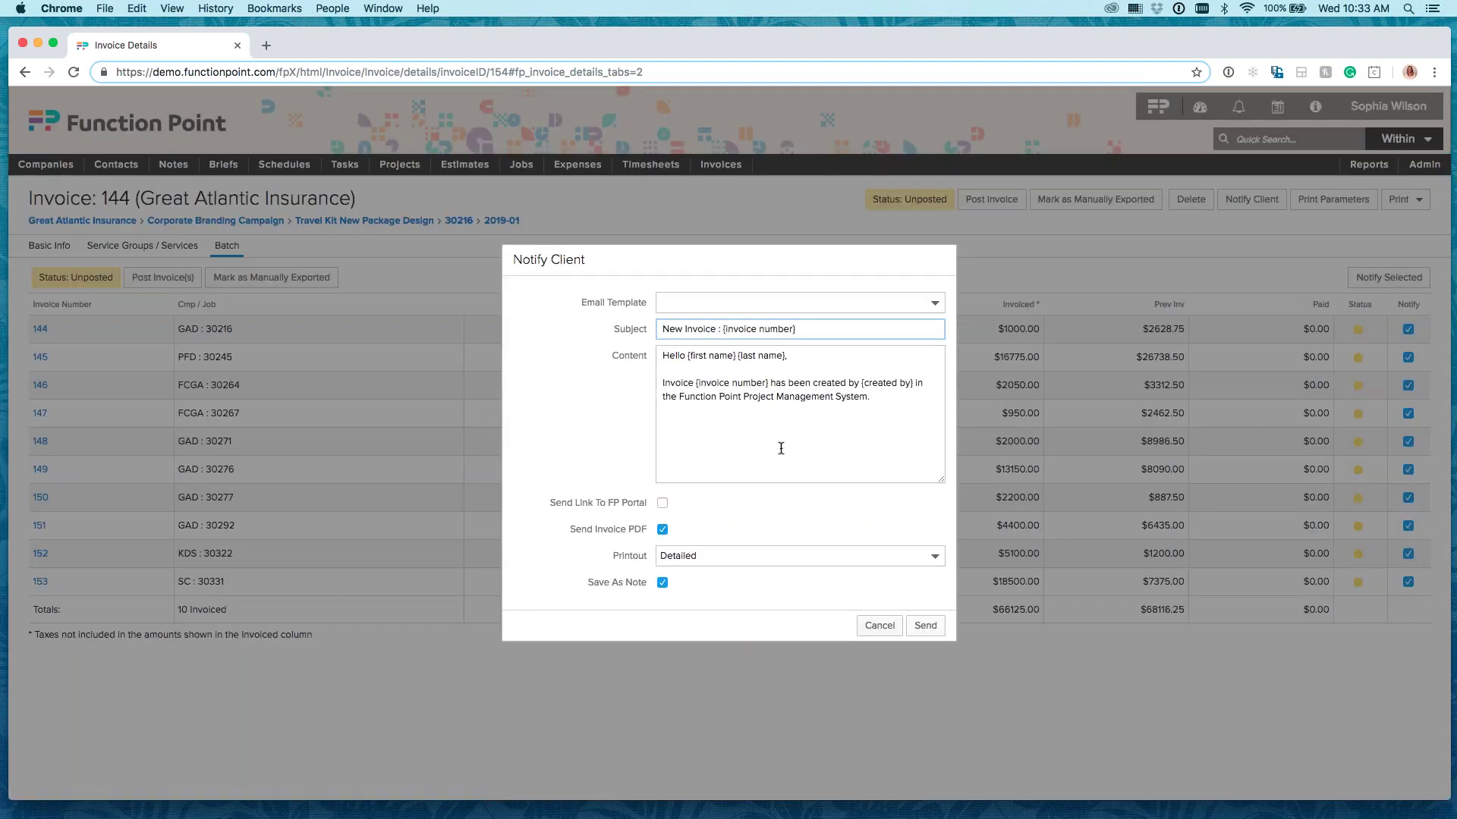
pyautogui.moveTo(584, 504)
pyautogui.click(874, 628)
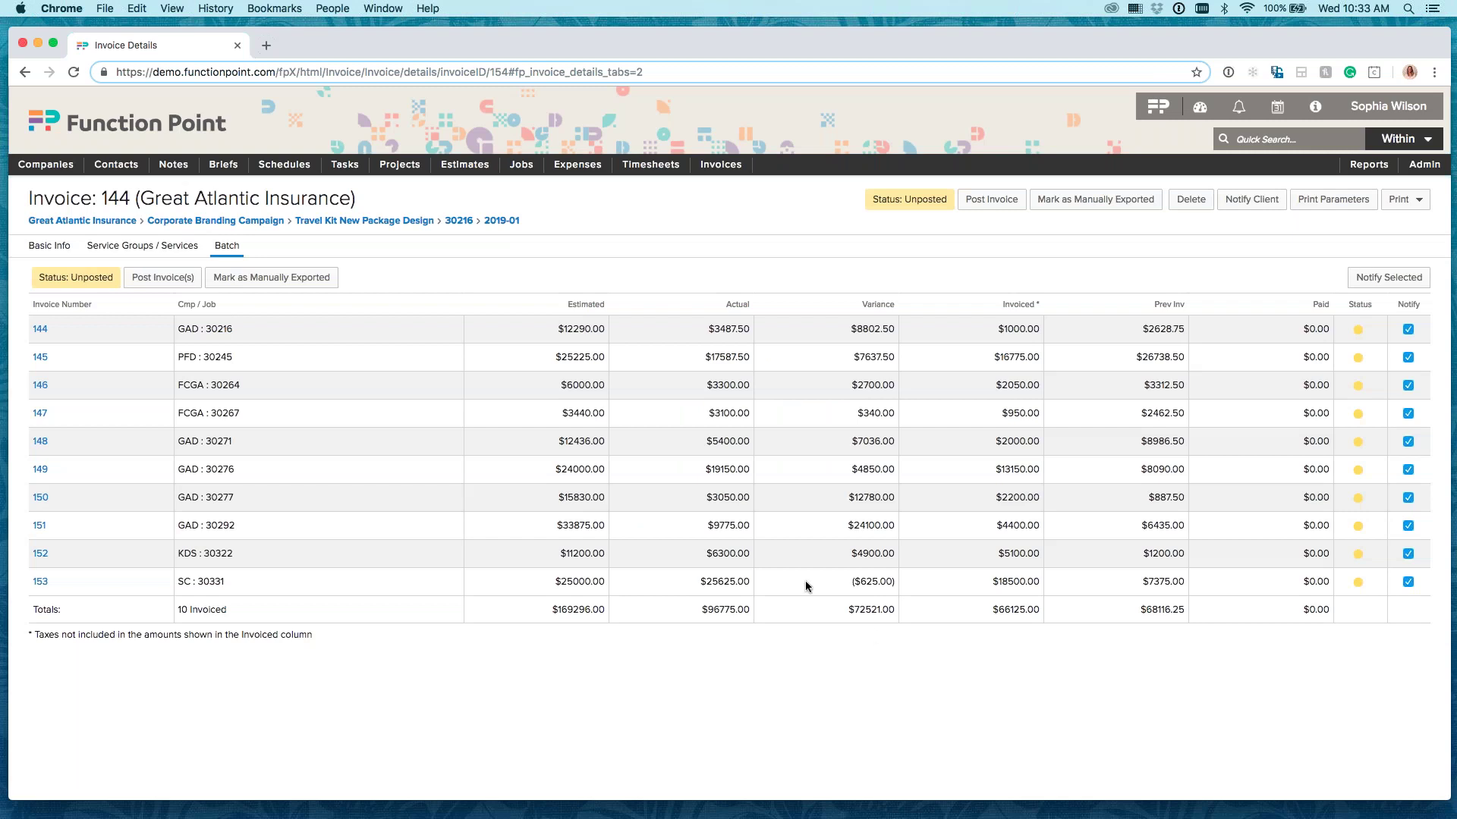
# Generate the Summary View printout of the Great Atlantic Insurance invoice and look through it
pyautogui.click(1399, 198)
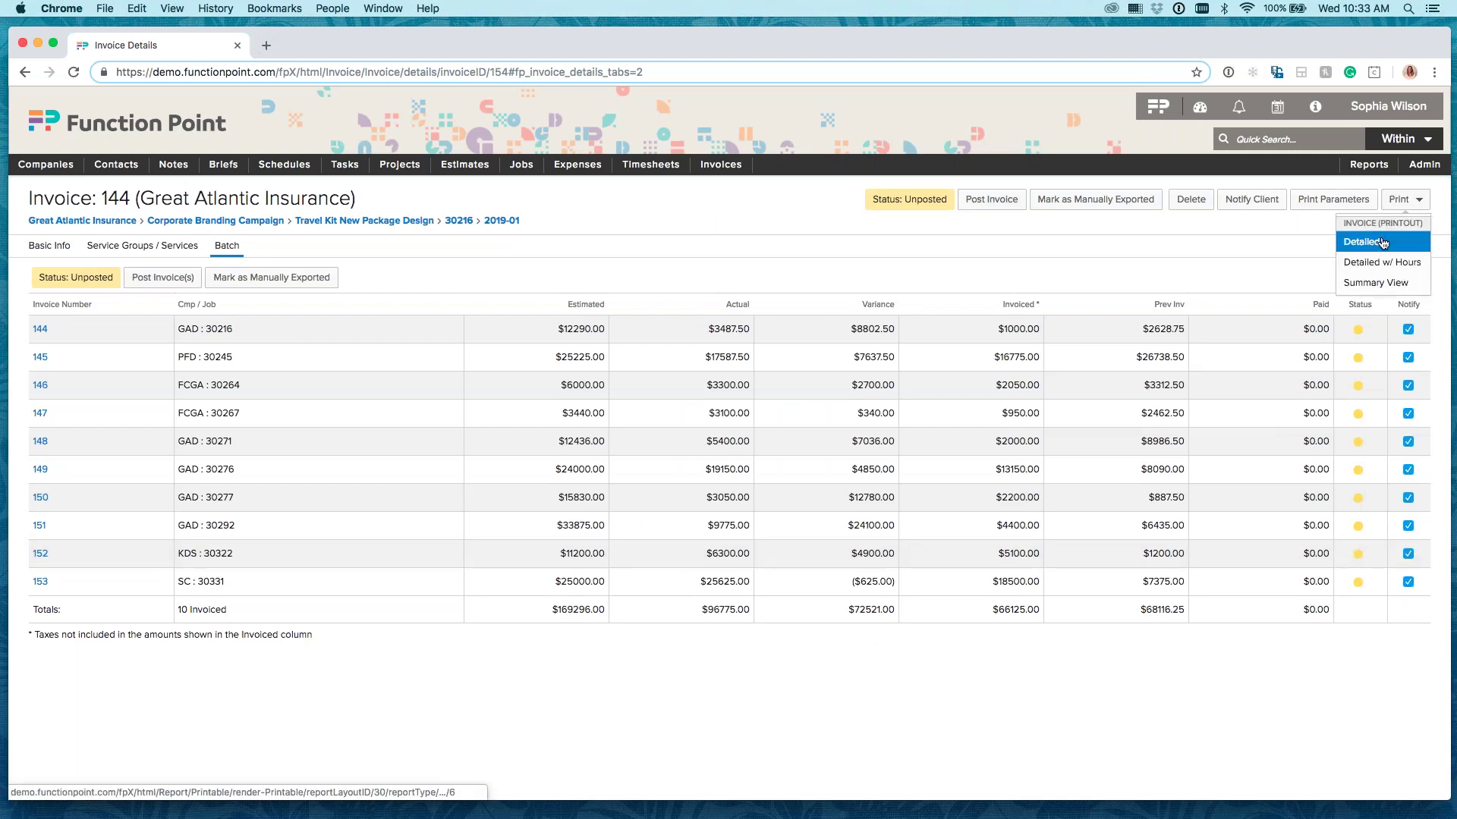
pyautogui.click(1382, 282)
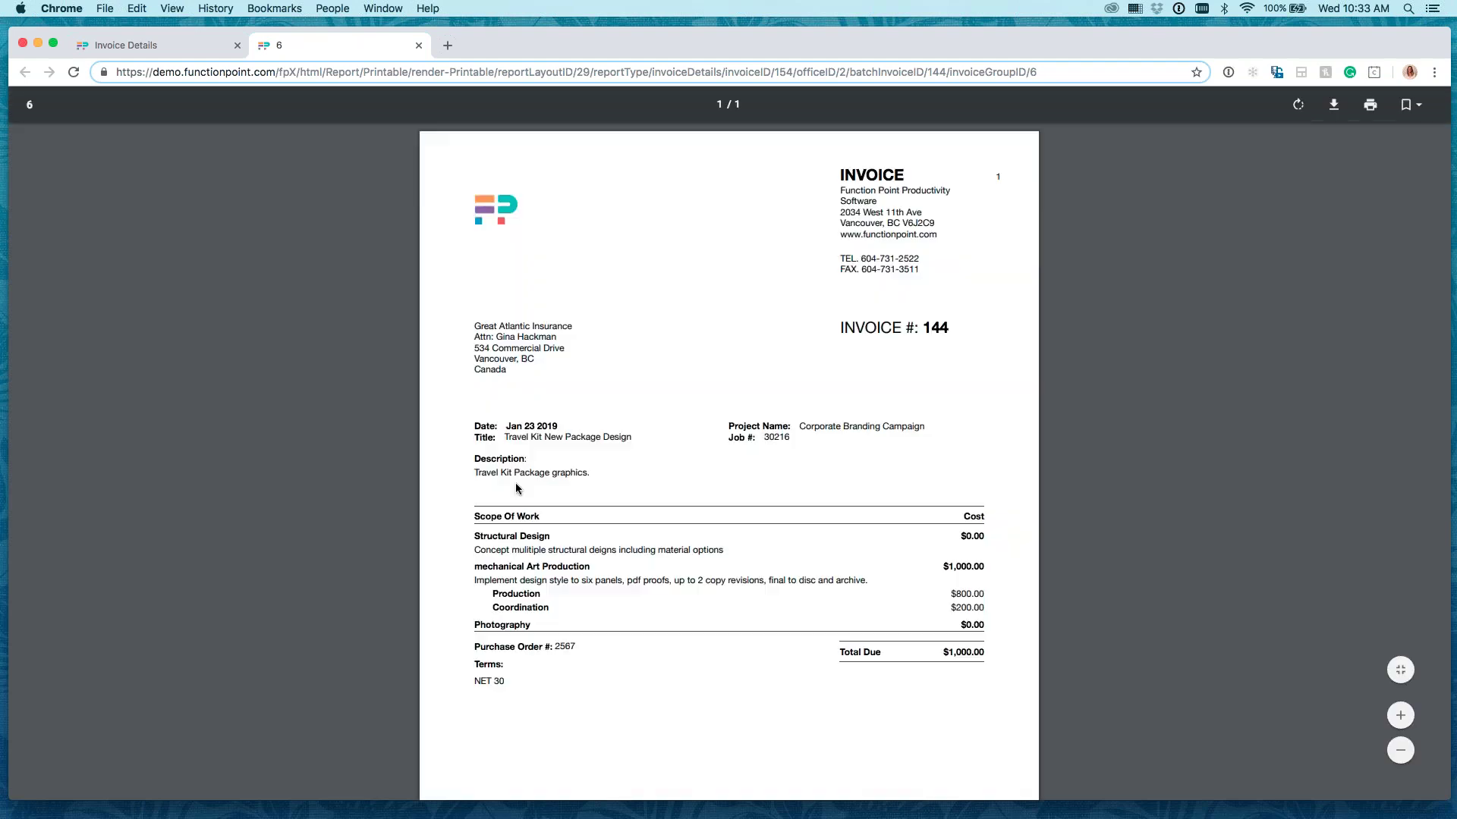
pyautogui.scroll(-2, 407, 555)
pyautogui.scroll(2, 408, 555)
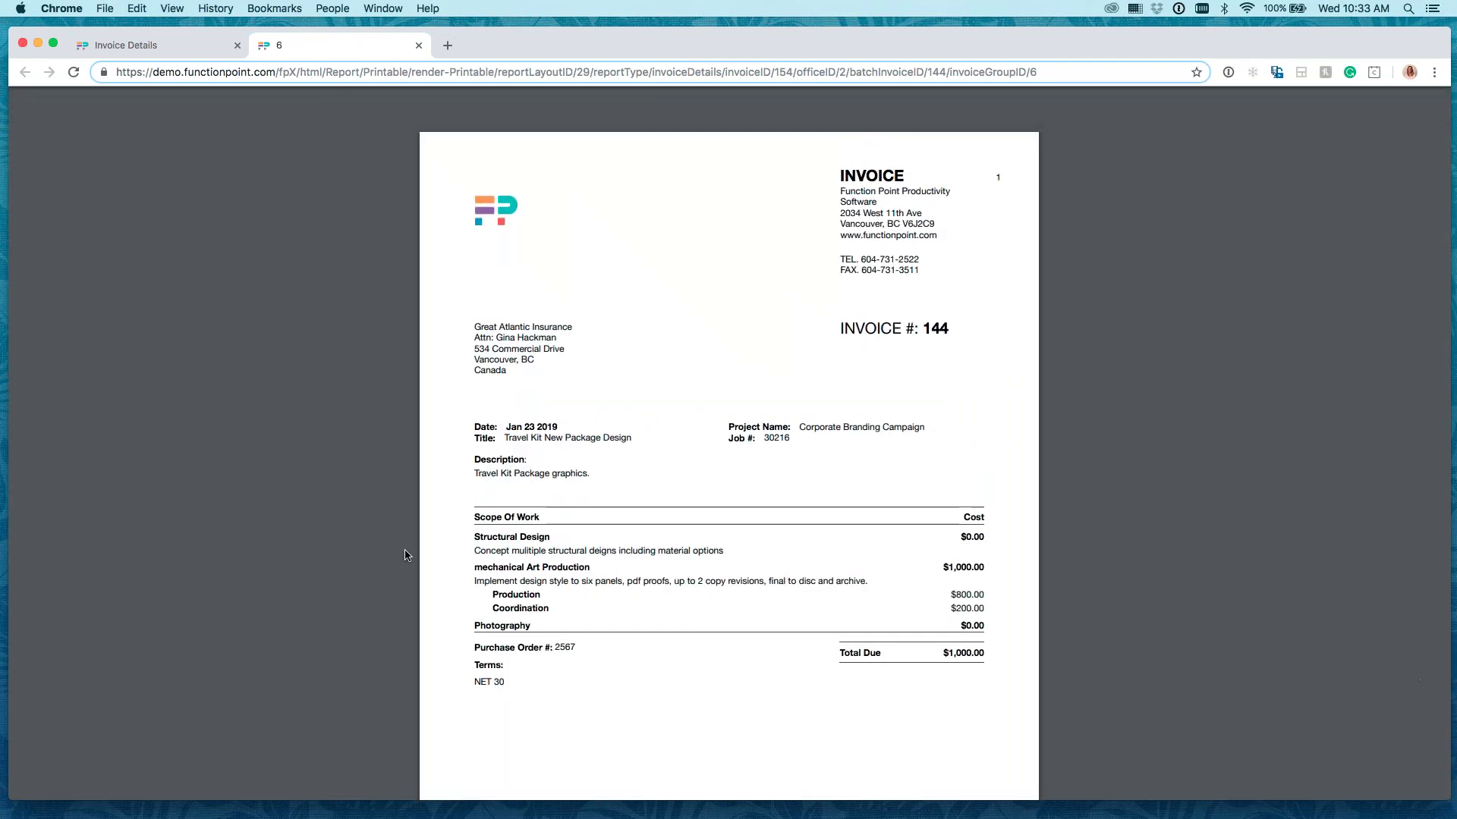
pyautogui.scroll(-1, 406, 554)
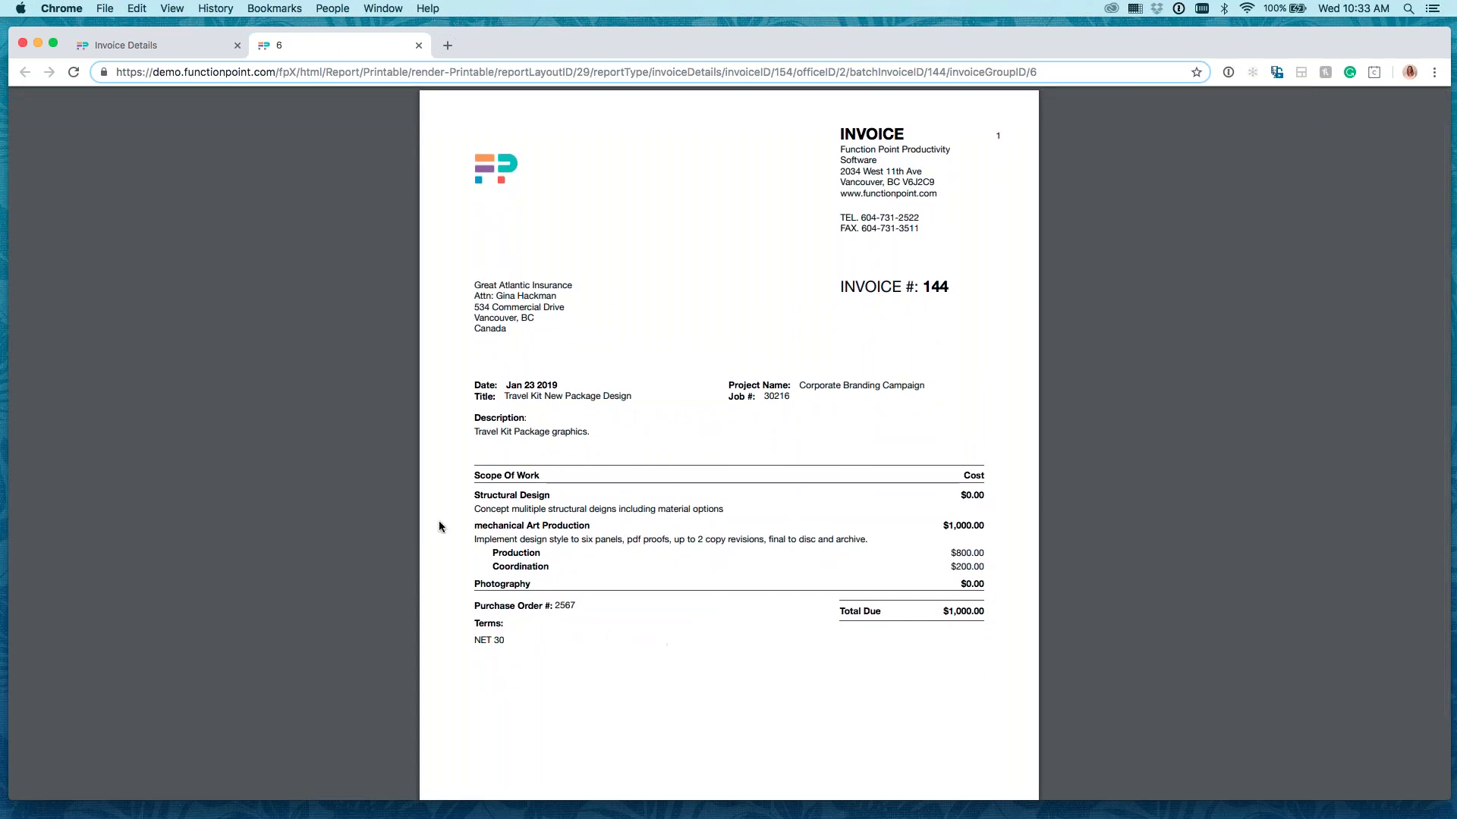
# Generate the Summary View printout of the batch's Pro Foods Distribution invoice, examine it, and close both printouts
pyautogui.click(146, 44)
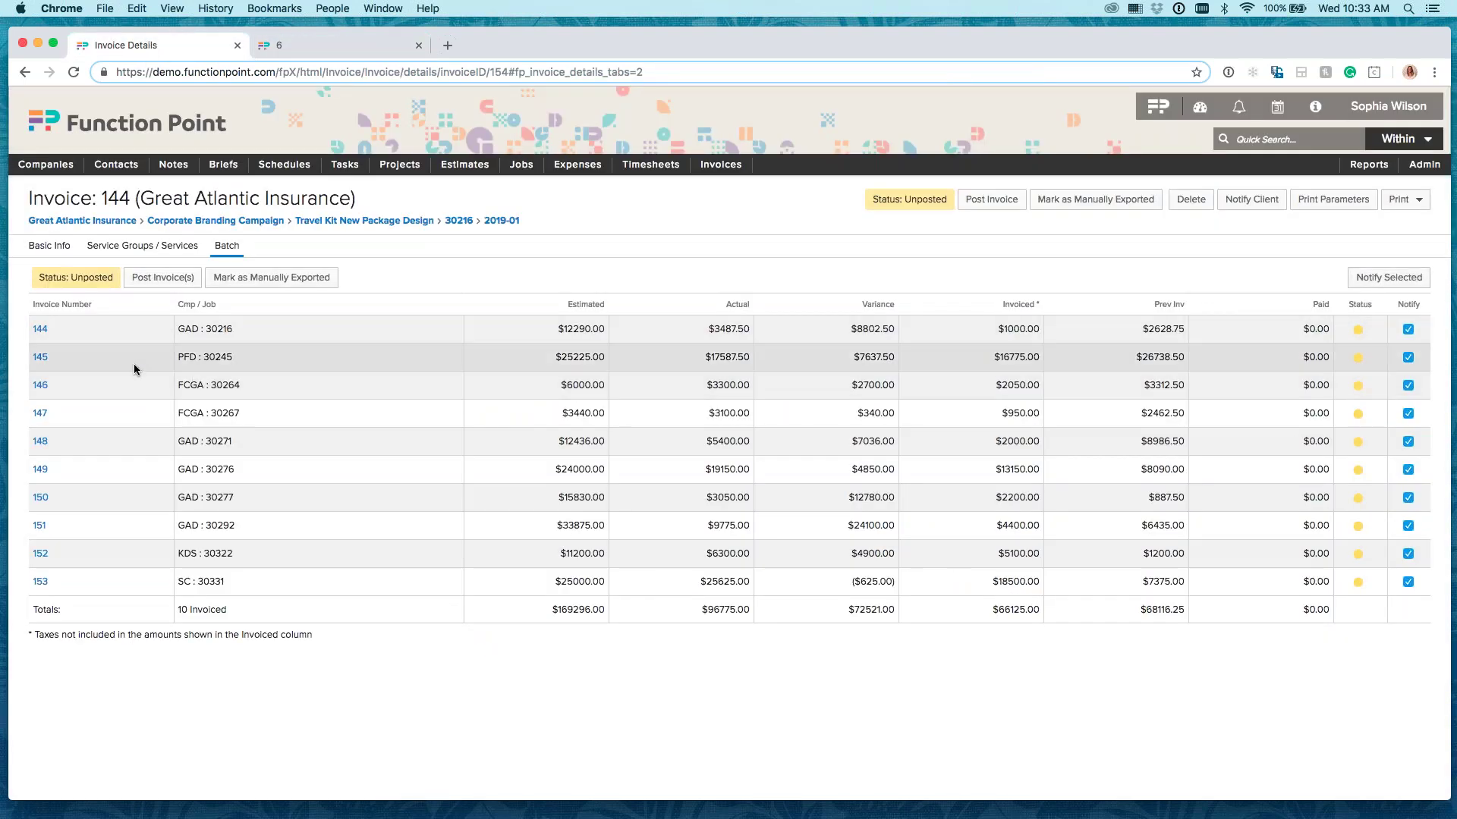
pyautogui.click(41, 362)
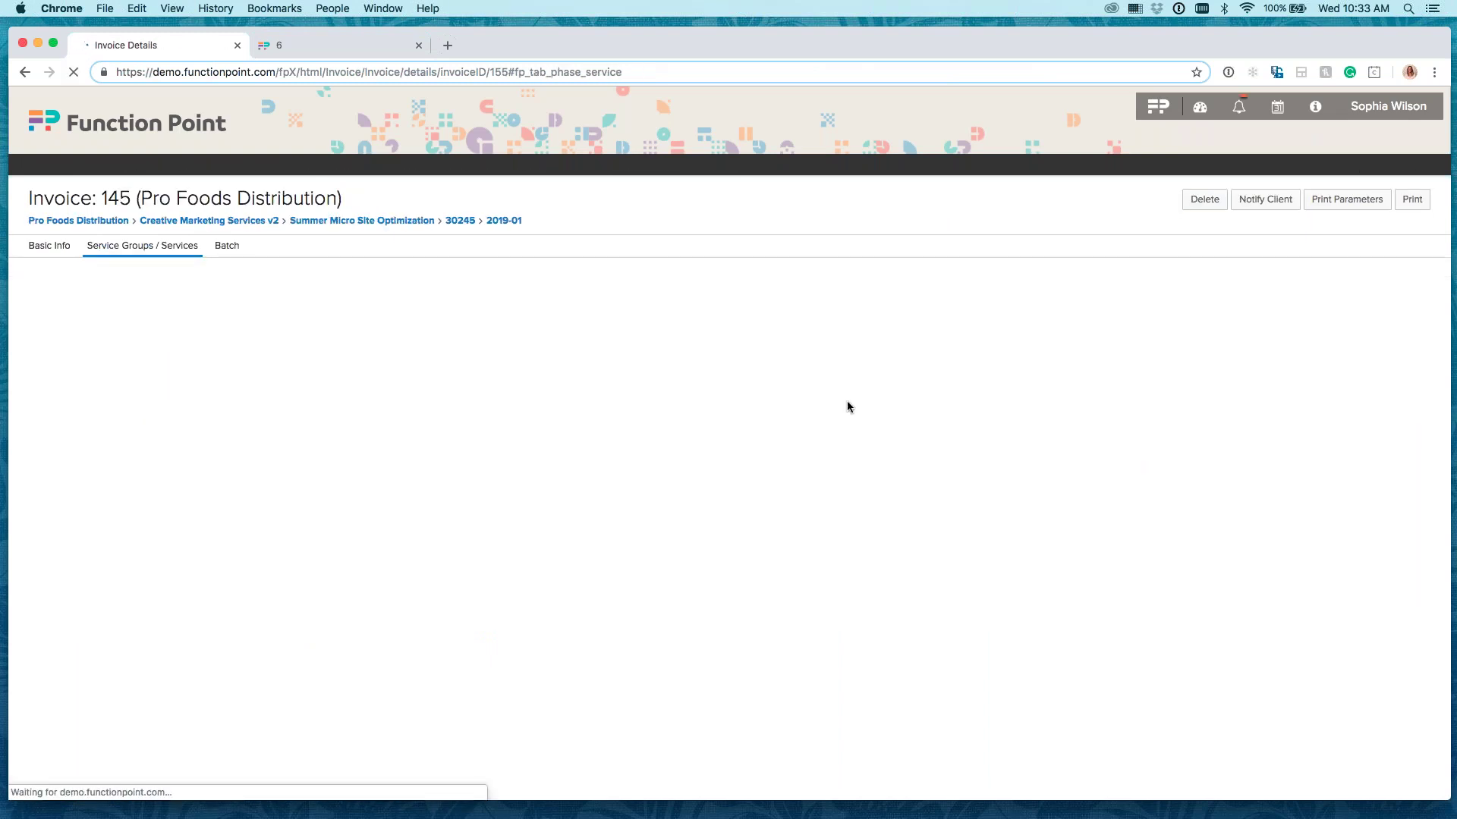
pyautogui.click(1405, 199)
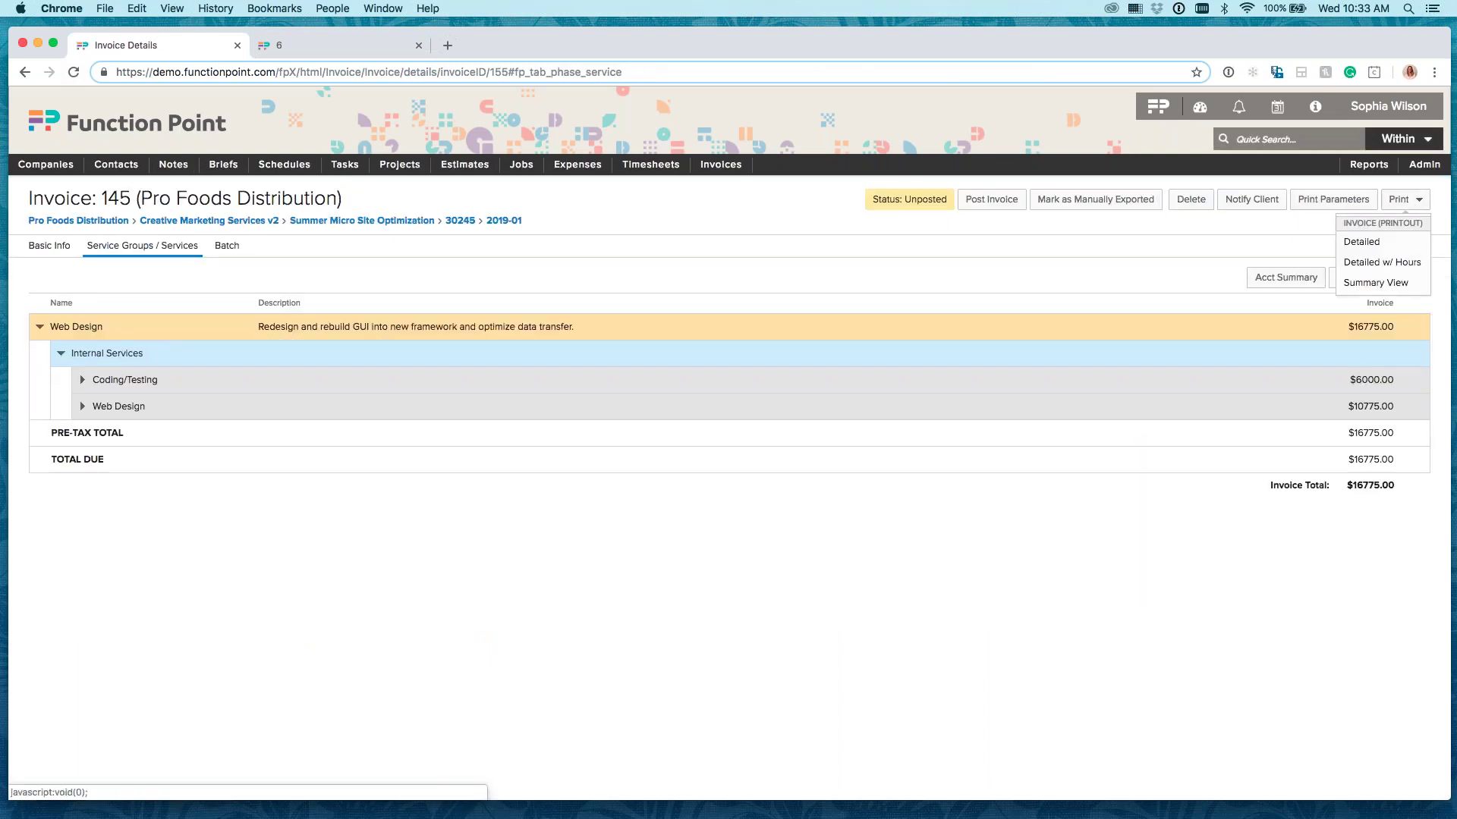
pyautogui.click(1369, 280)
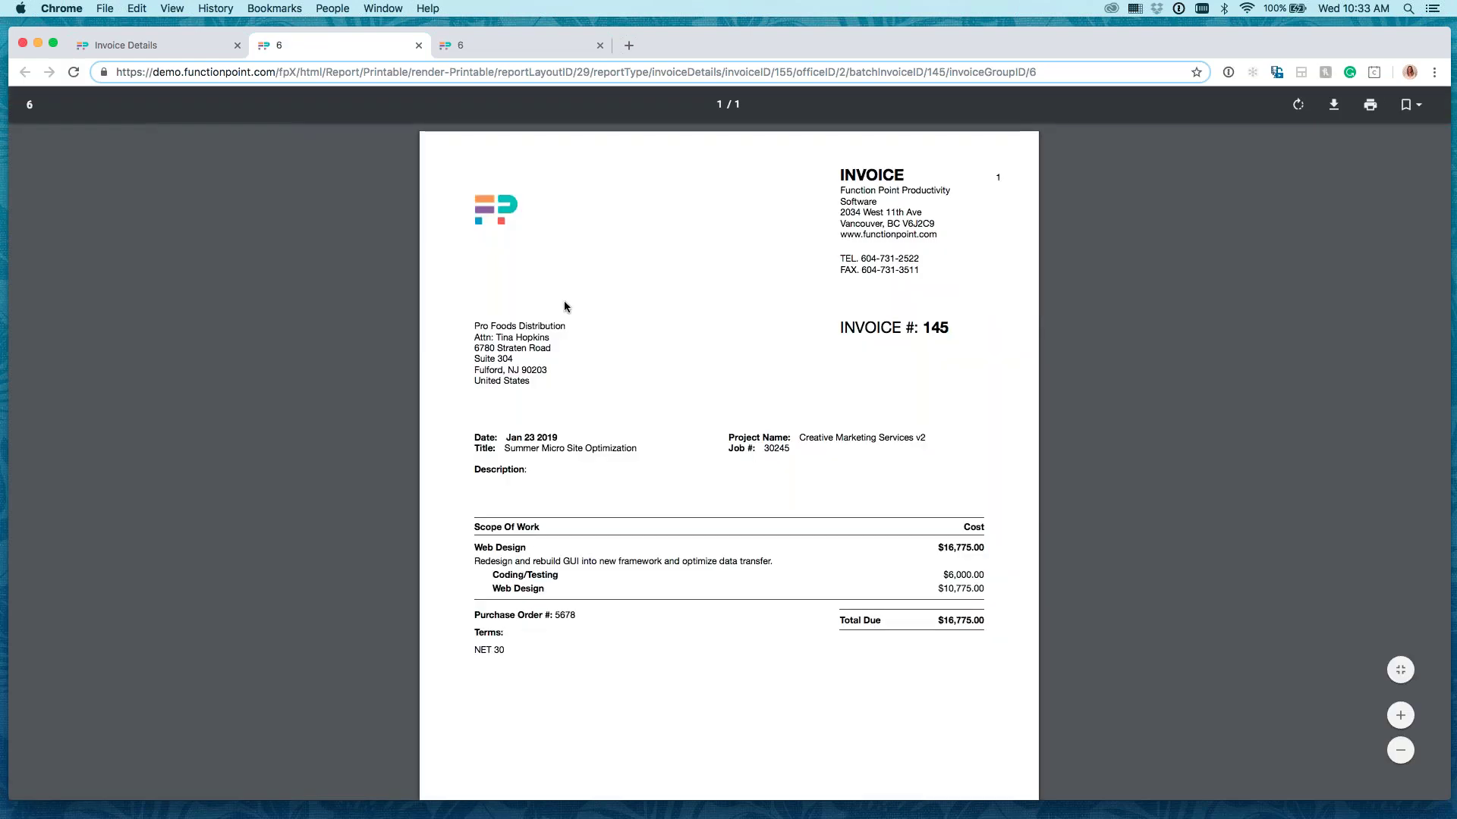
pyautogui.moveTo(915, 332); pyautogui.dragTo(965, 334)
pyautogui.click(634, 390)
pyautogui.scroll(-3, 635, 389)
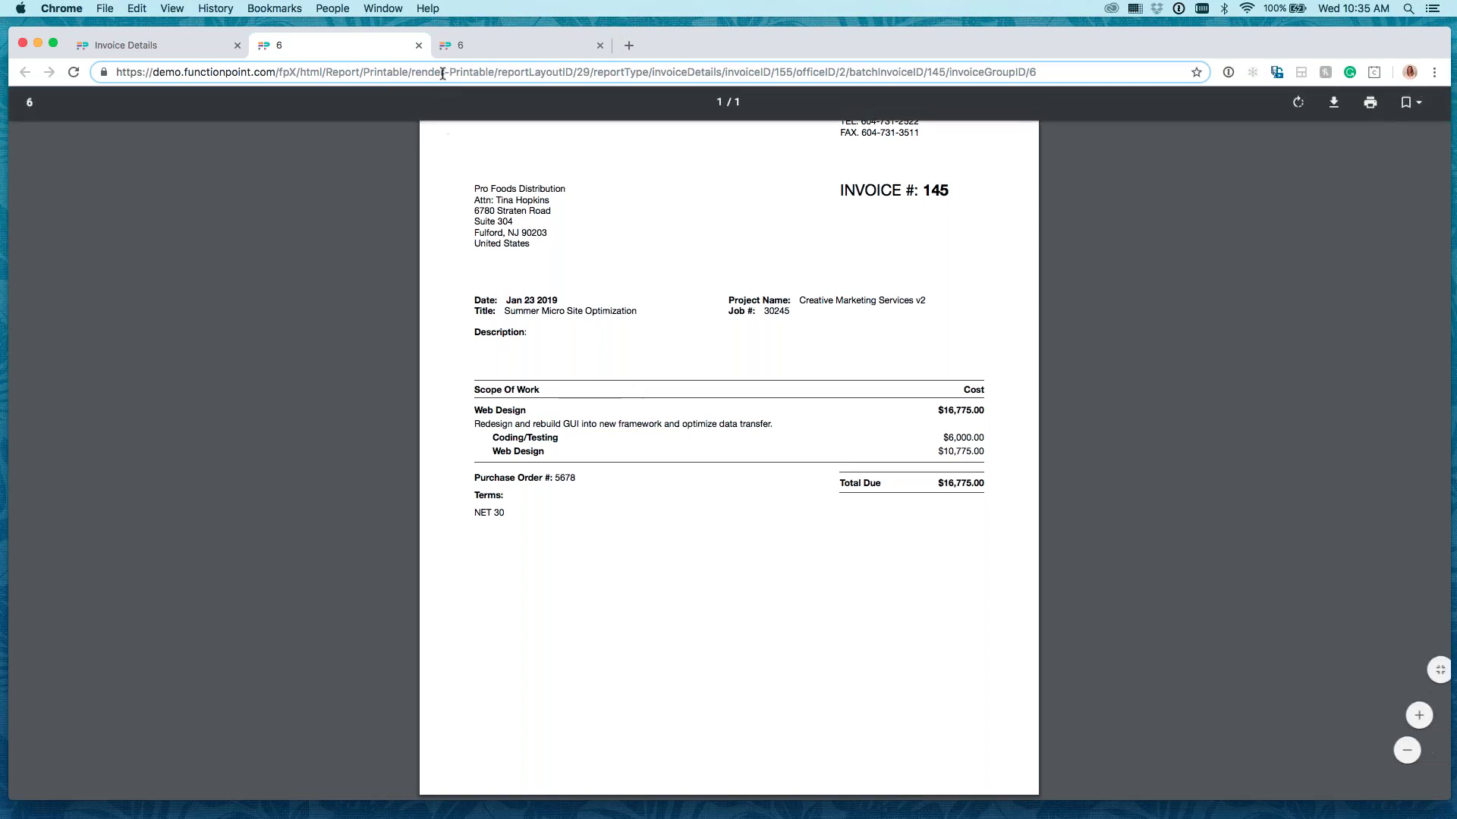
pyautogui.click(418, 45)
pyautogui.click(418, 46)
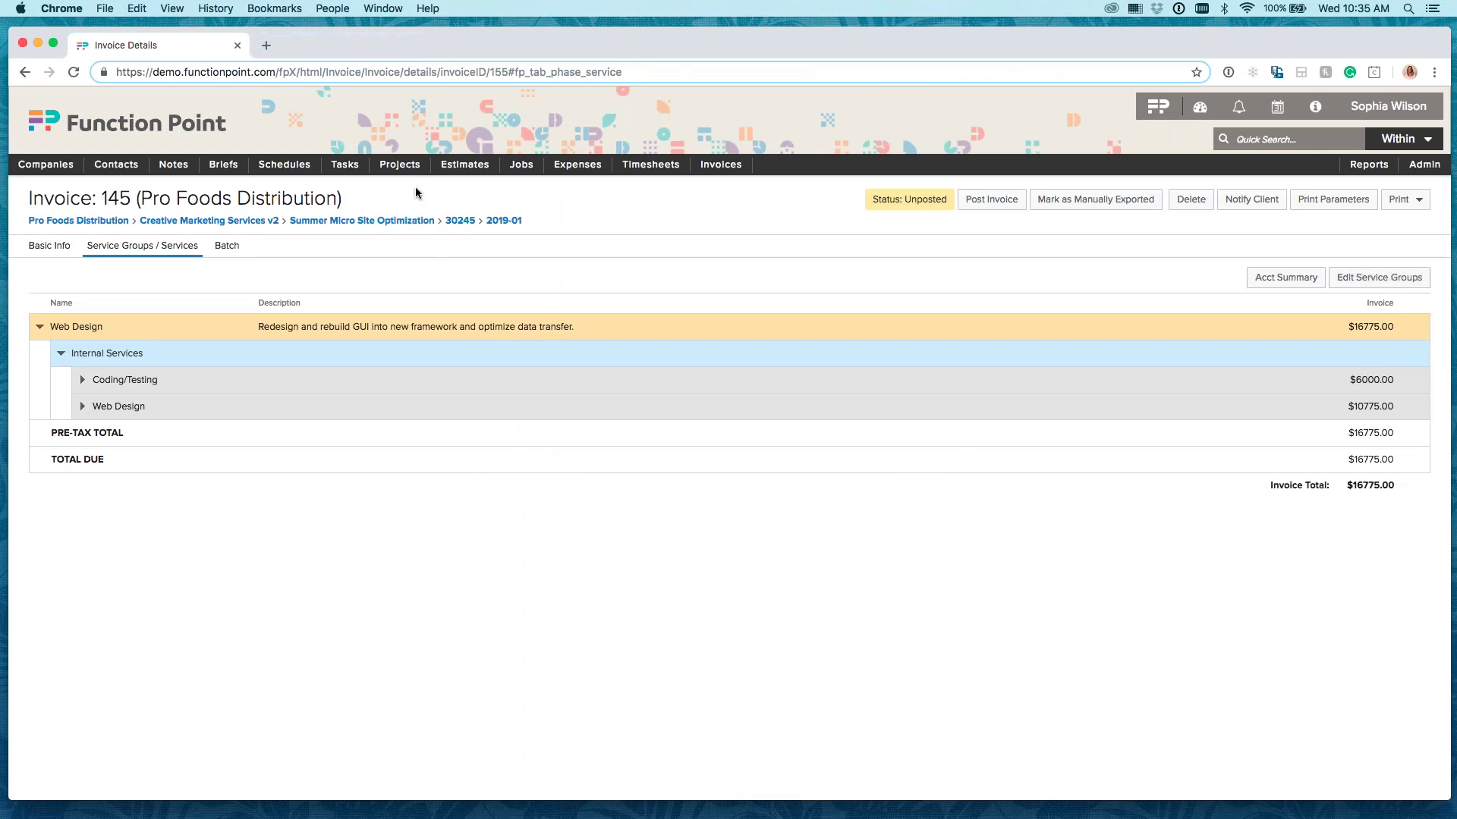
# Open a blank new estimate form and look at its Estimate Contact field
pyautogui.moveTo(464, 164)
pyautogui.click(456, 235)
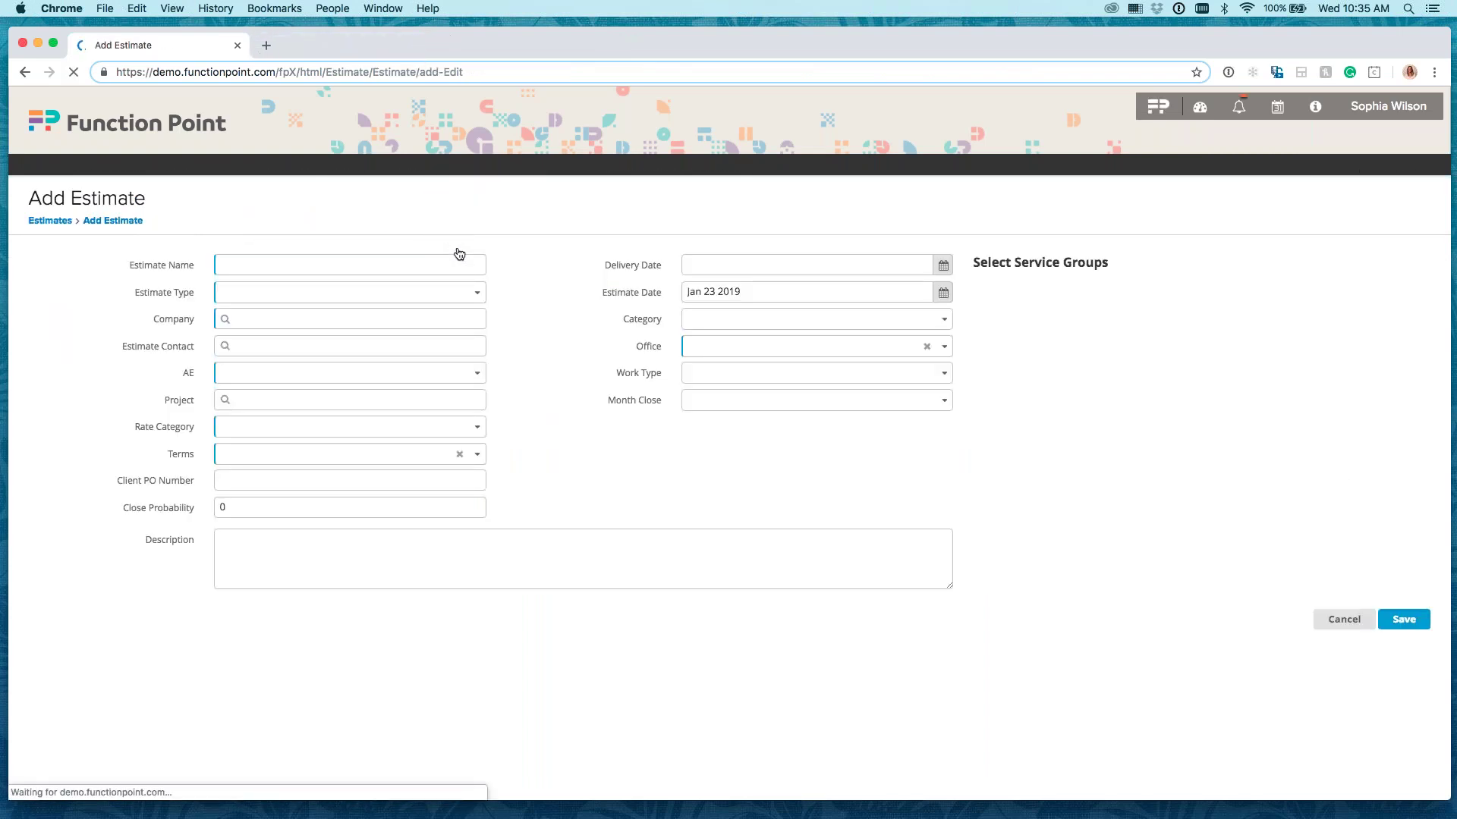
pyautogui.click(263, 347)
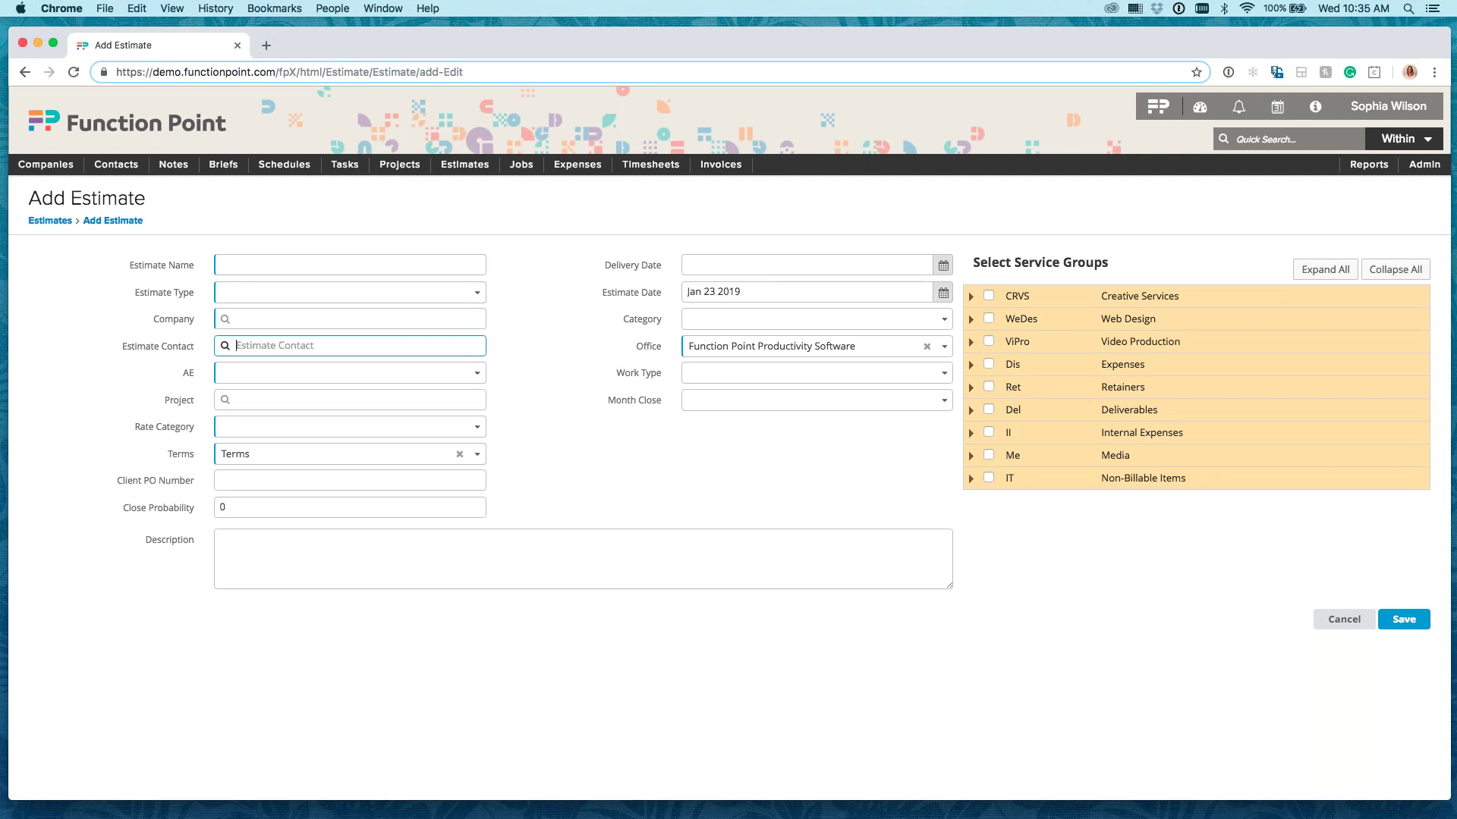
# Return to the recently viewed Pro Foods Distribution invoice and list the invoices in its batch
pyautogui.moveTo(721, 165)
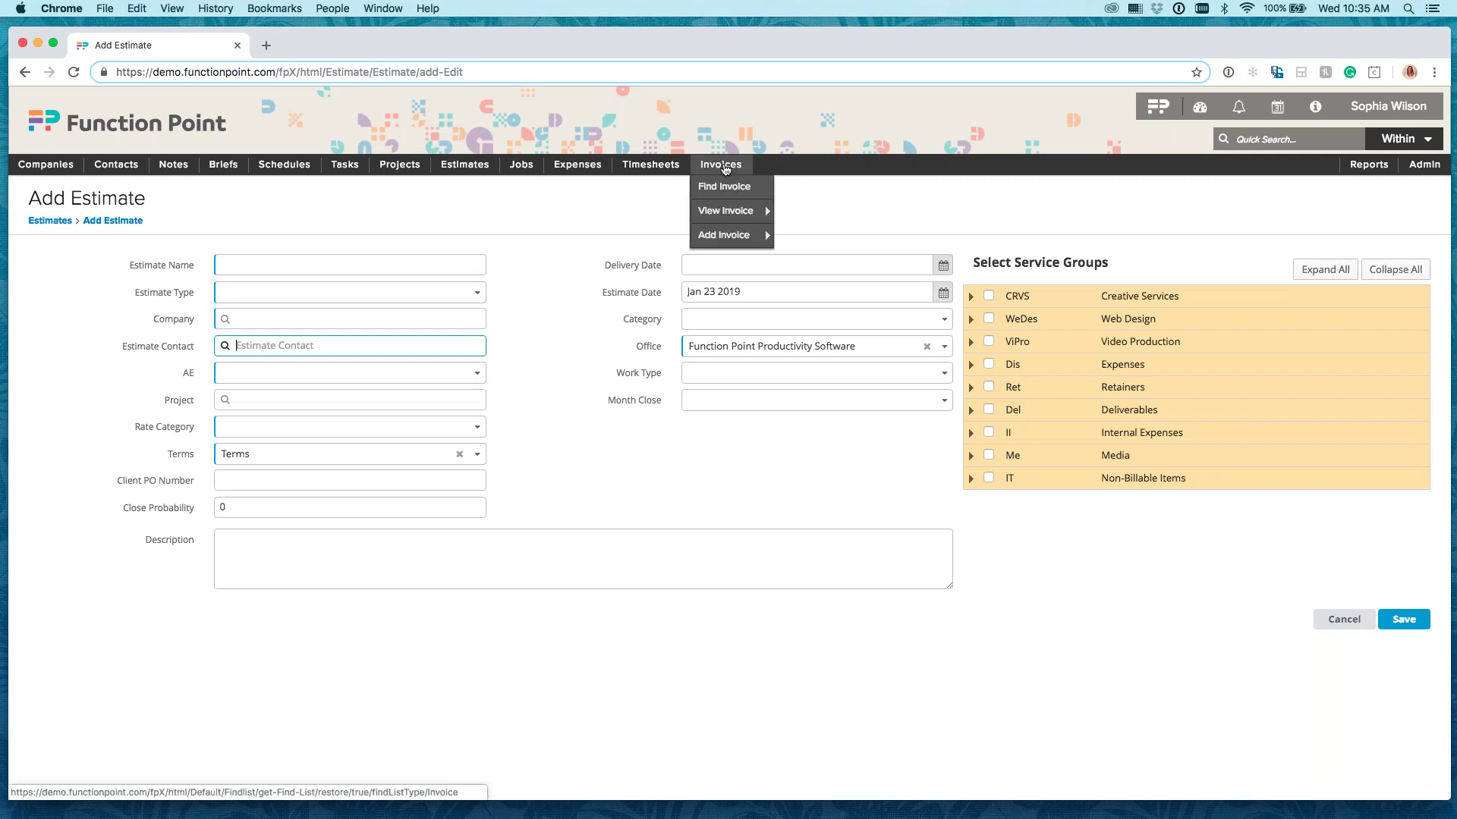
pyautogui.moveTo(723, 212)
pyautogui.click(791, 213)
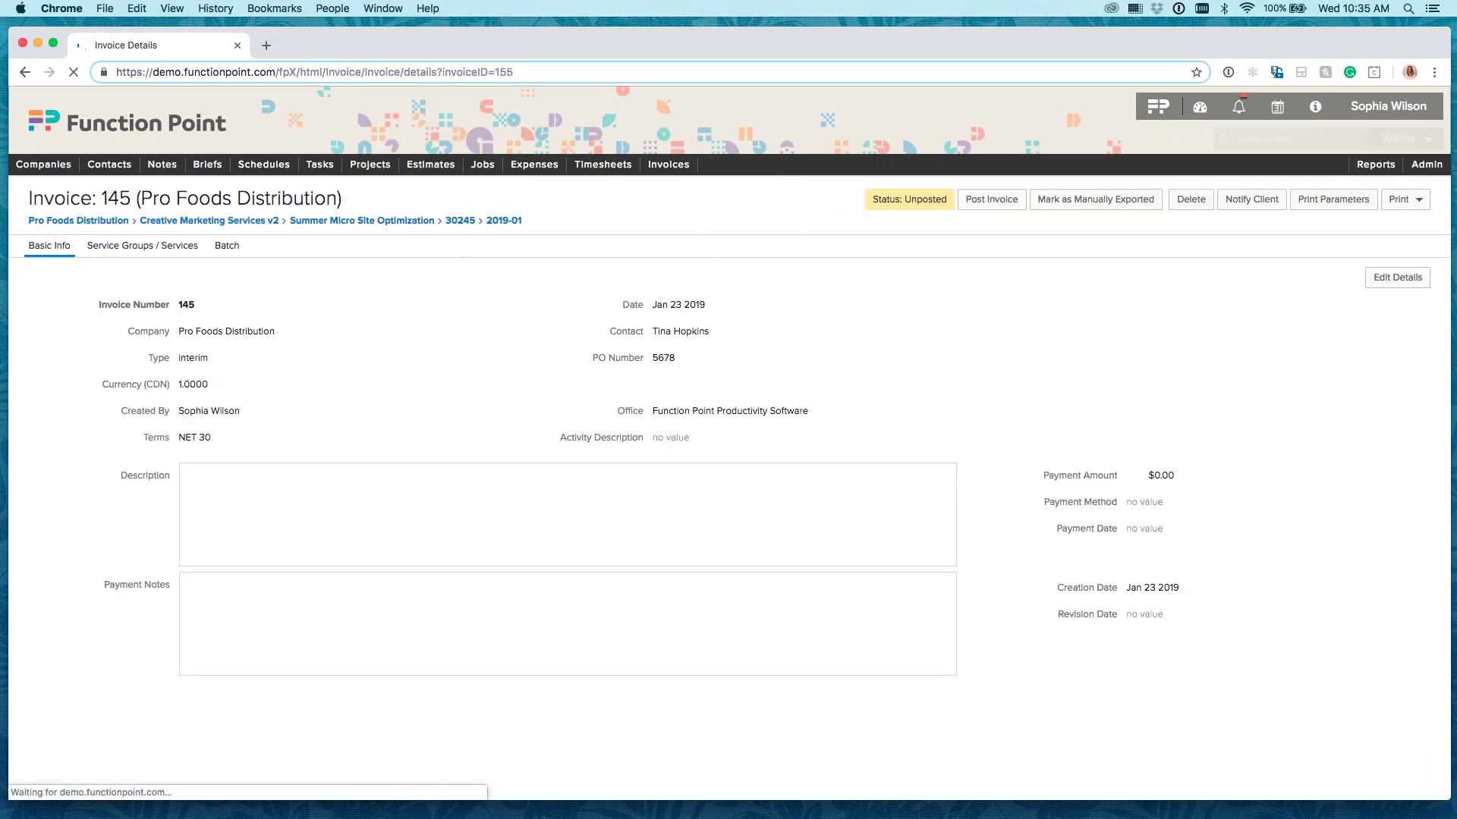
pyautogui.click(227, 246)
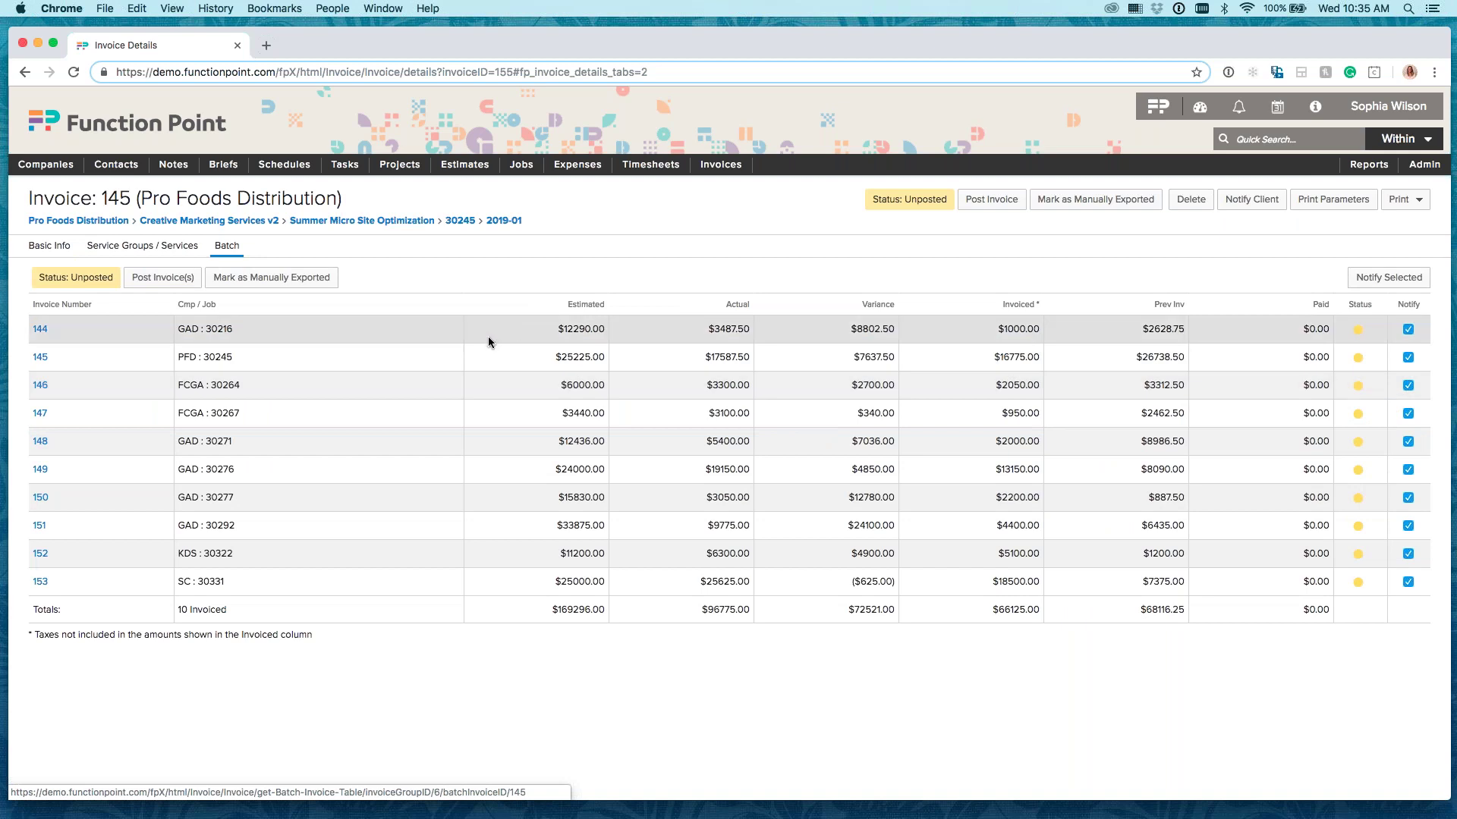
# Open the Pro Foods Distribution invoice's basic details for editing and check the available invoice contacts
pyautogui.click(49, 246)
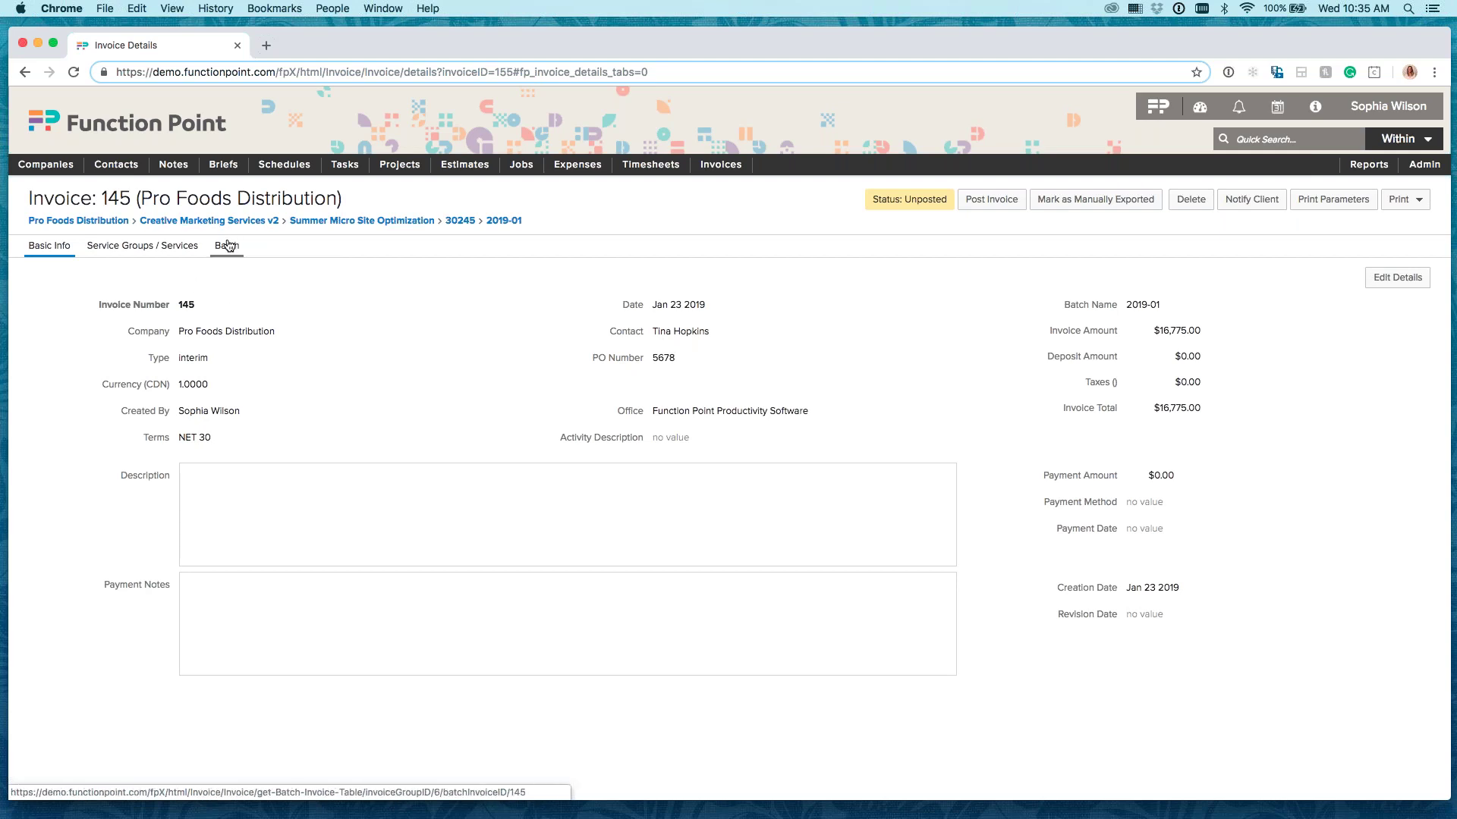
pyautogui.click(1397, 277)
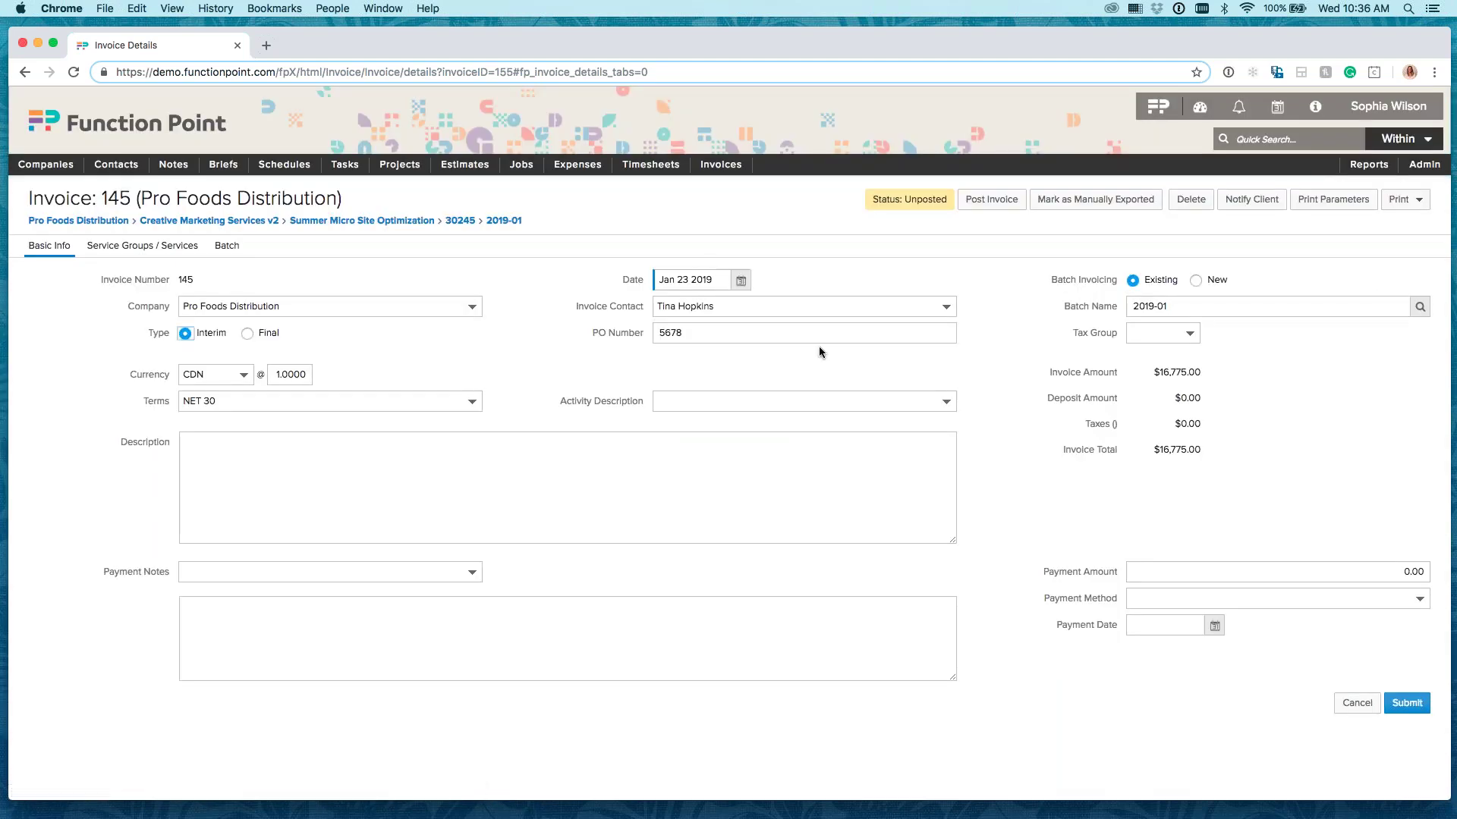
pyautogui.click(764, 306)
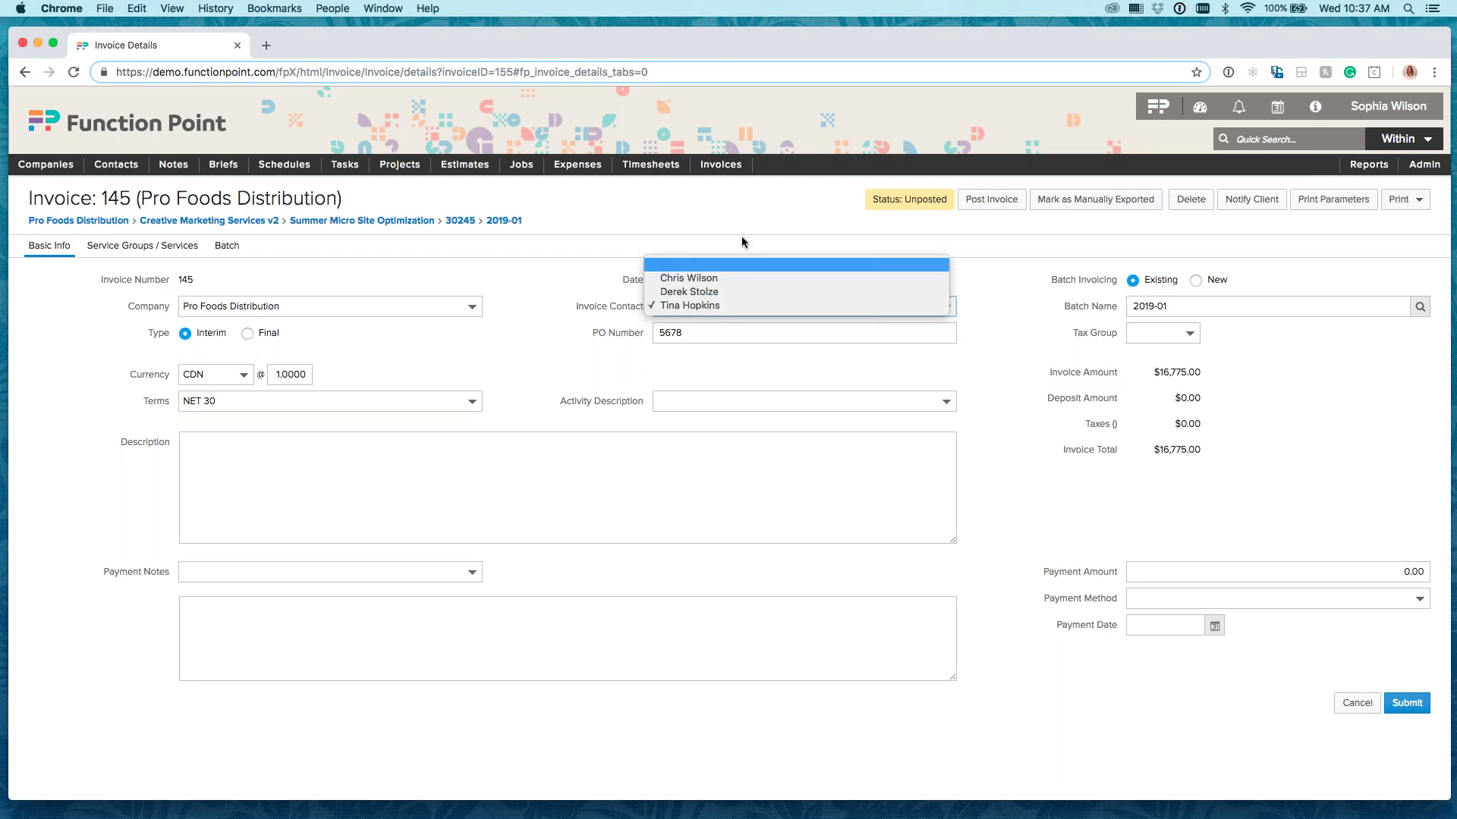
pyautogui.click(1381, 281)
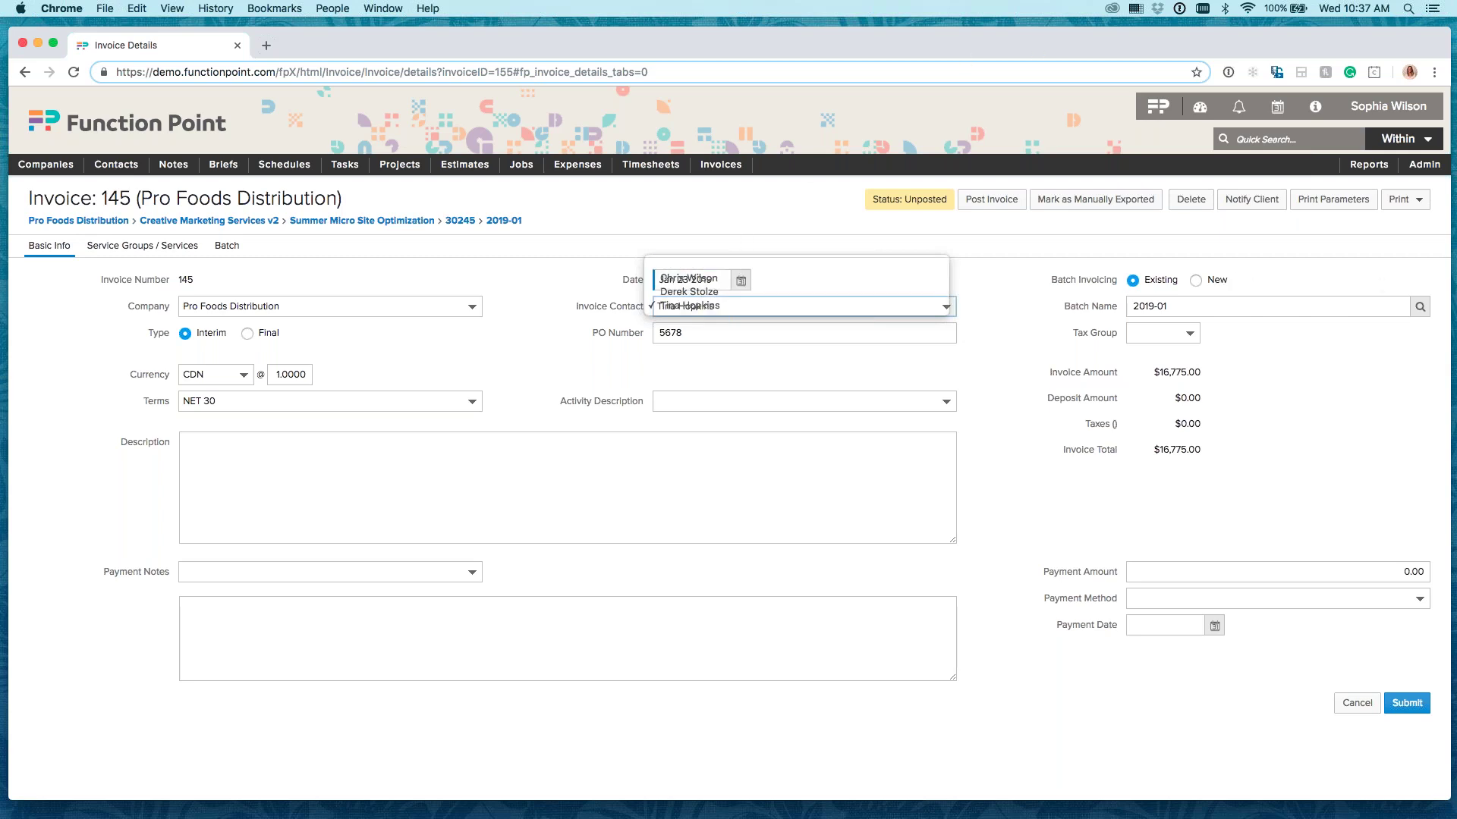